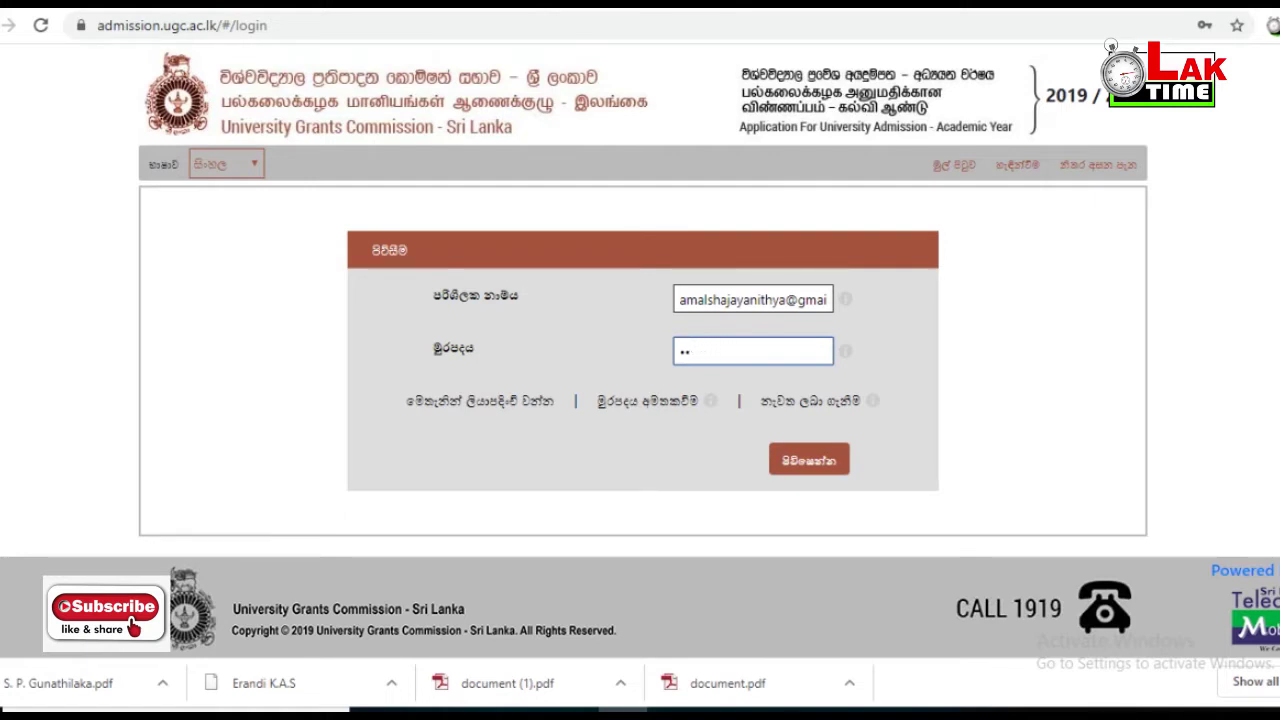
- Re-enter the account password and log in to reach the Step 1 personal details form
{"action": "key", "text": "BackSpace"}
{"action": "type", "text": "•"}
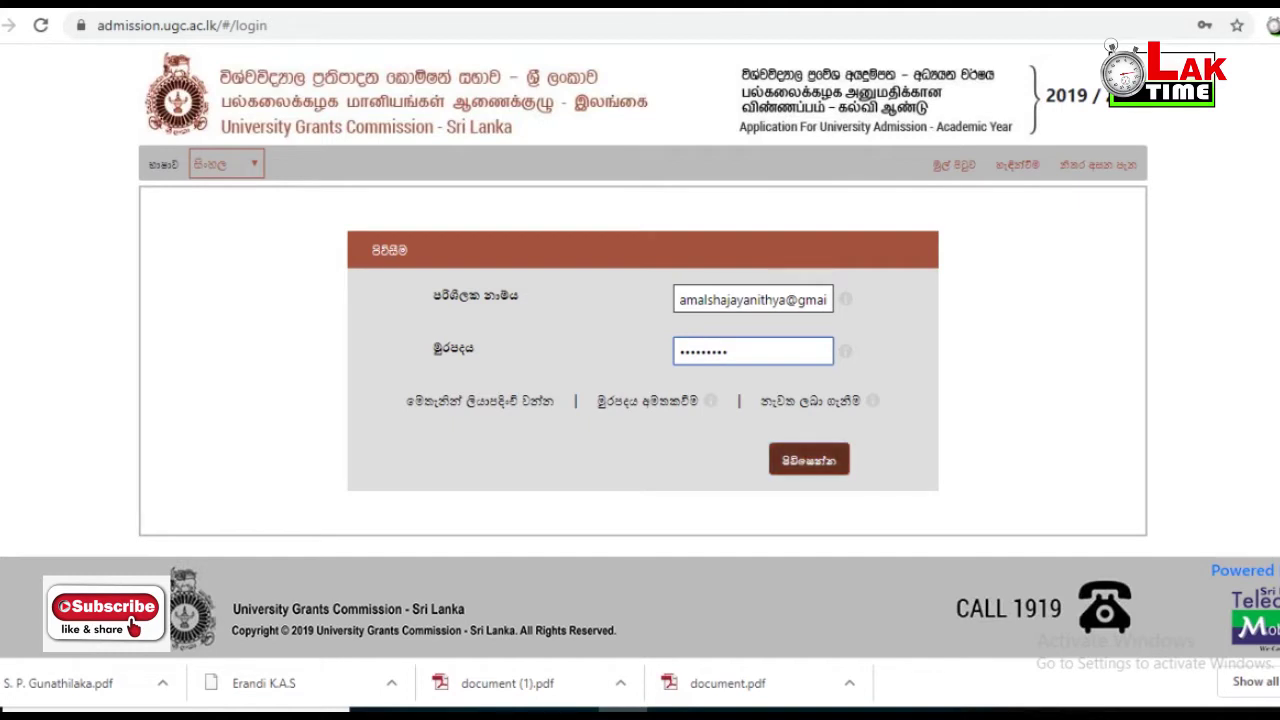
{"action": "key", "text": "Return"}
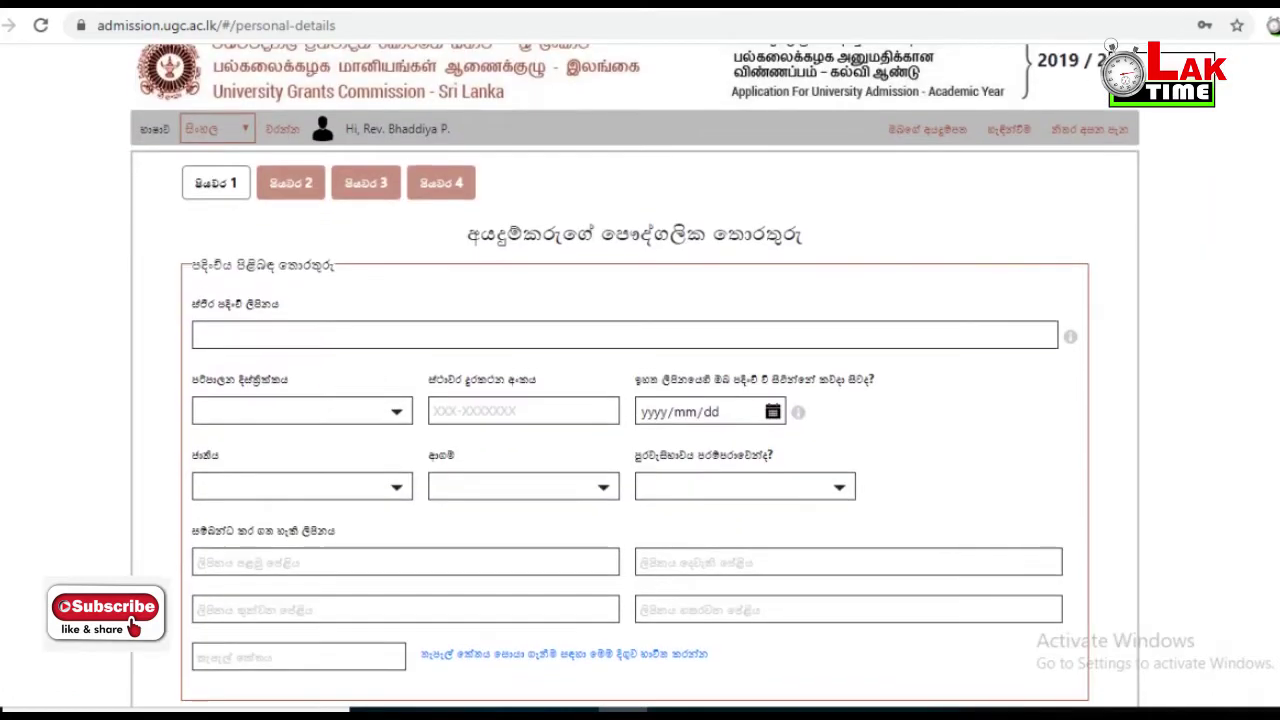
- Enter the applicant's permanent address and choose district 08-Matara
{"action": "left_click", "coordinate": [625, 330]}
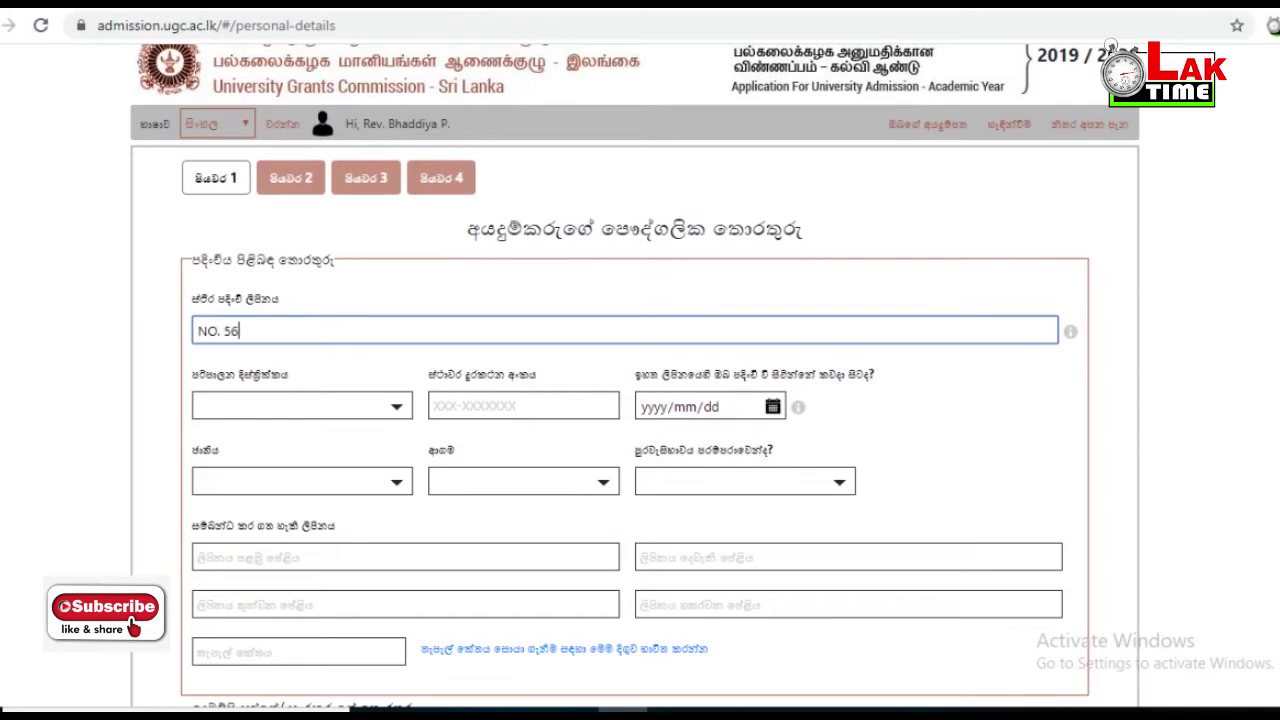
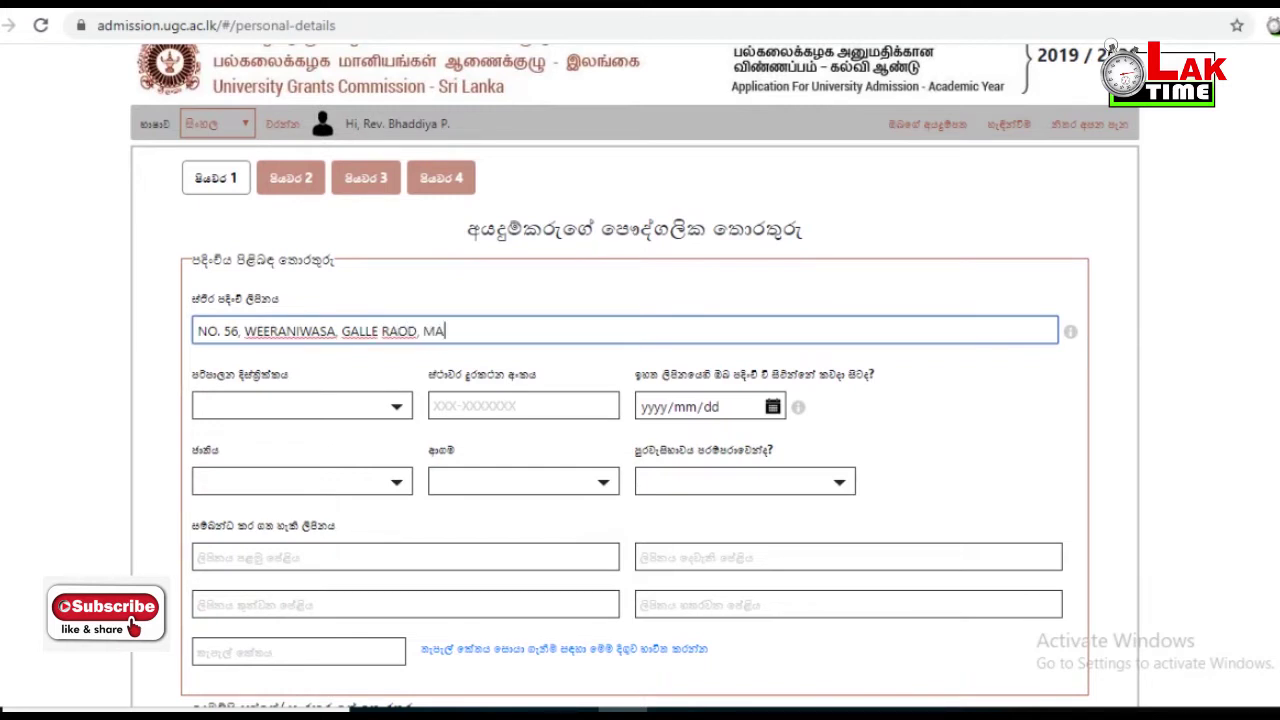
{"action": "left_click", "coordinate": [302, 406]}
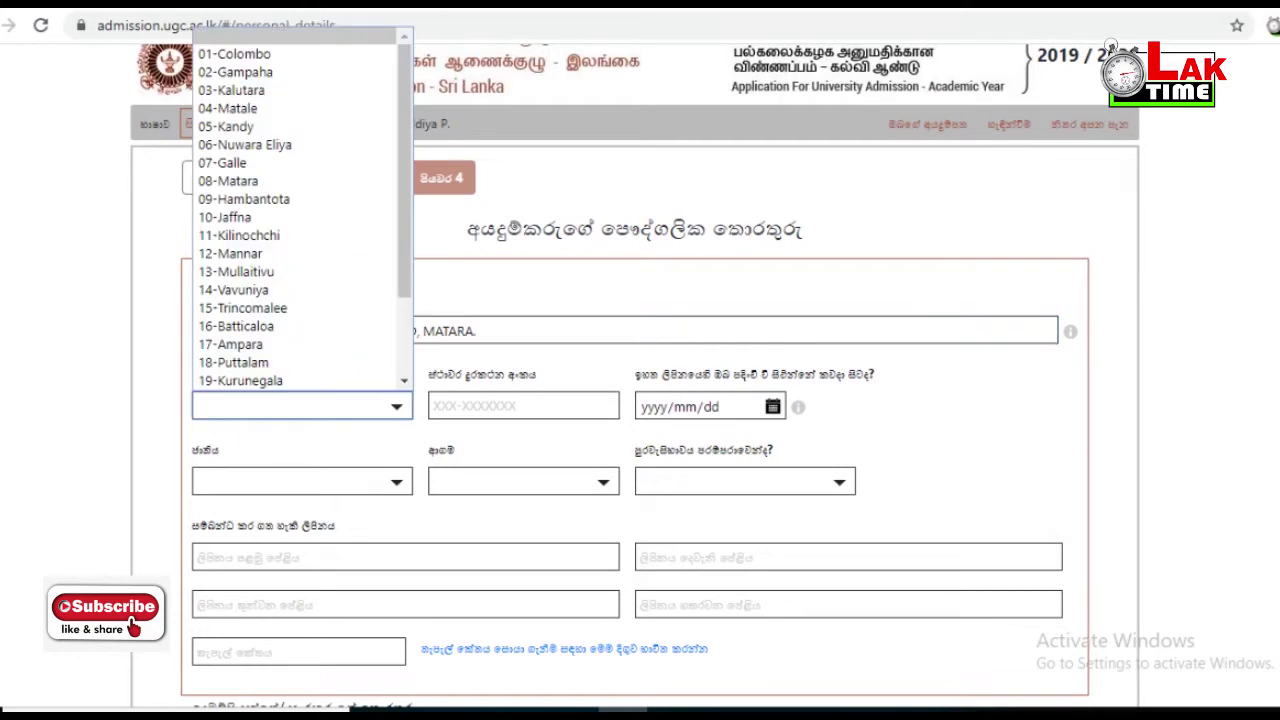
{"action": "key", "text": "Up"}
{"action": "key", "text": "Up"}
{"action": "key", "text": "Up"}
{"action": "key", "text": "Up"}
{"action": "key", "text": "Up"}
{"action": "key", "text": "Up"}
{"action": "key", "text": "Up"}
{"action": "key", "text": "Up"}
{"action": "key", "text": "Up"}
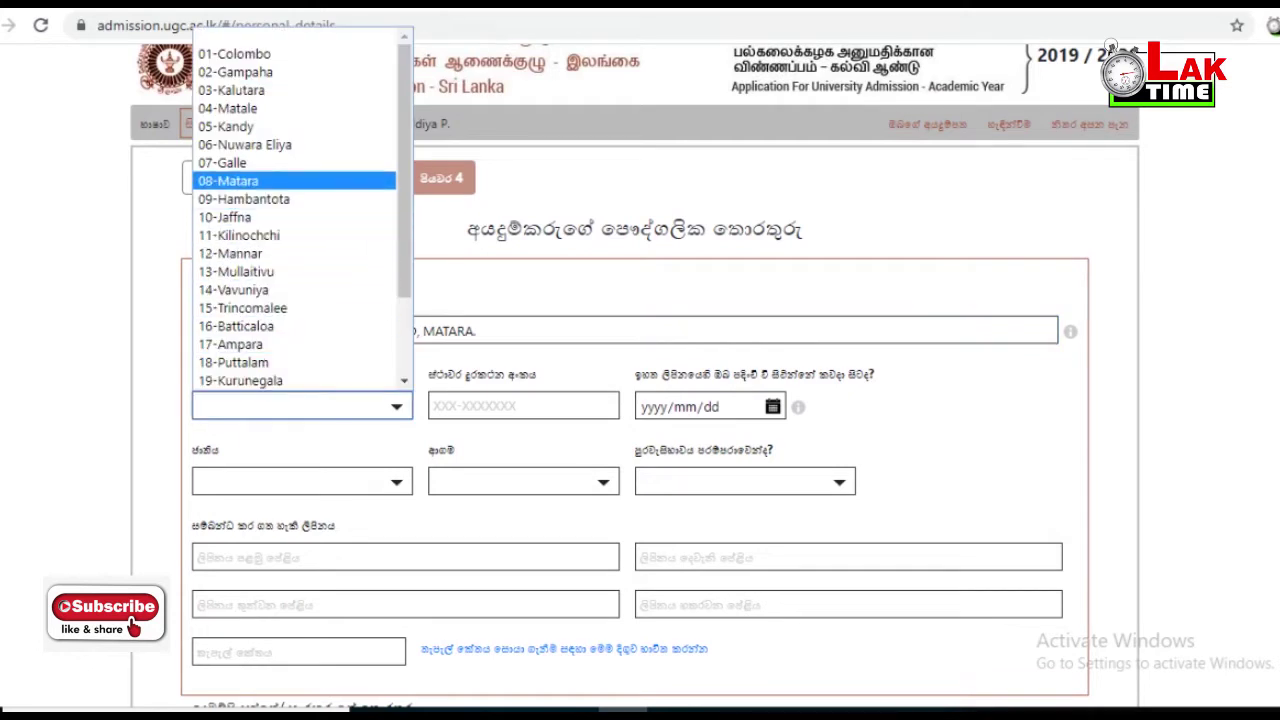
{"action": "key", "text": "Return"}
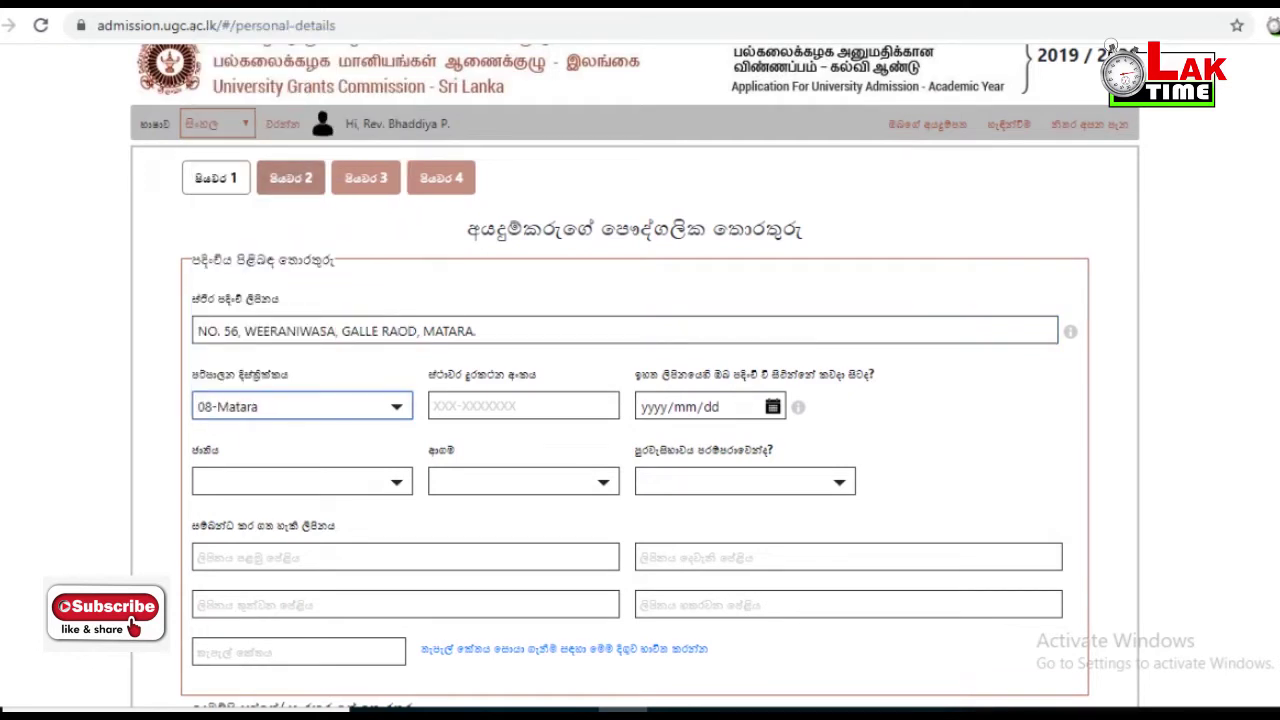
- Enter the phone number and birth date 2000/10/25
{"action": "left_click", "coordinate": [523, 406]}
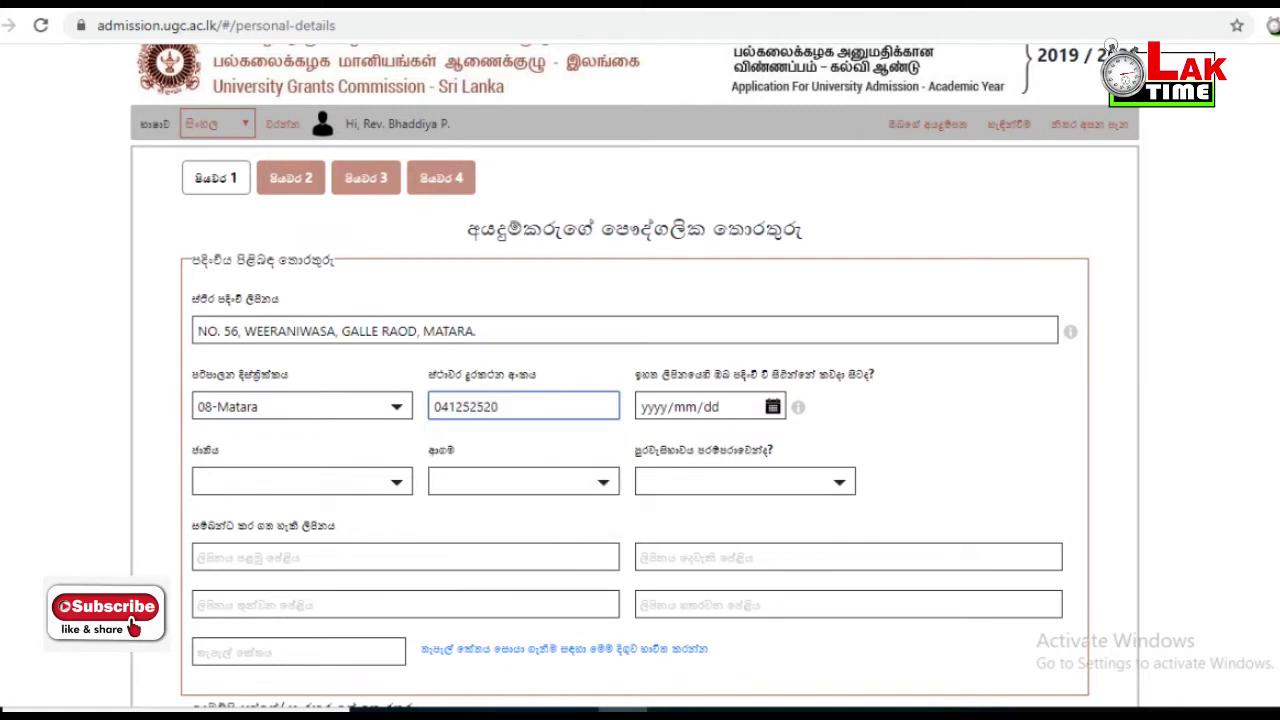
{"action": "key", "text": "Tab"}
{"action": "type", "text": "2000/10/25"}
- Choose Sinhala ethnicity and Buddhism religion, and answer YES to the yes/no question
{"action": "key", "text": "Tab"}
{"action": "key", "text": "alt+Down"}
{"action": "key", "text": "Return"}
{"action": "key", "text": "Tab"}
{"action": "key", "text": "alt+Down"}
{"action": "key", "text": "Return"}
{"action": "key", "text": "Tab"}
{"action": "key", "text": "alt+Down"}
{"action": "key", "text": "Return"}
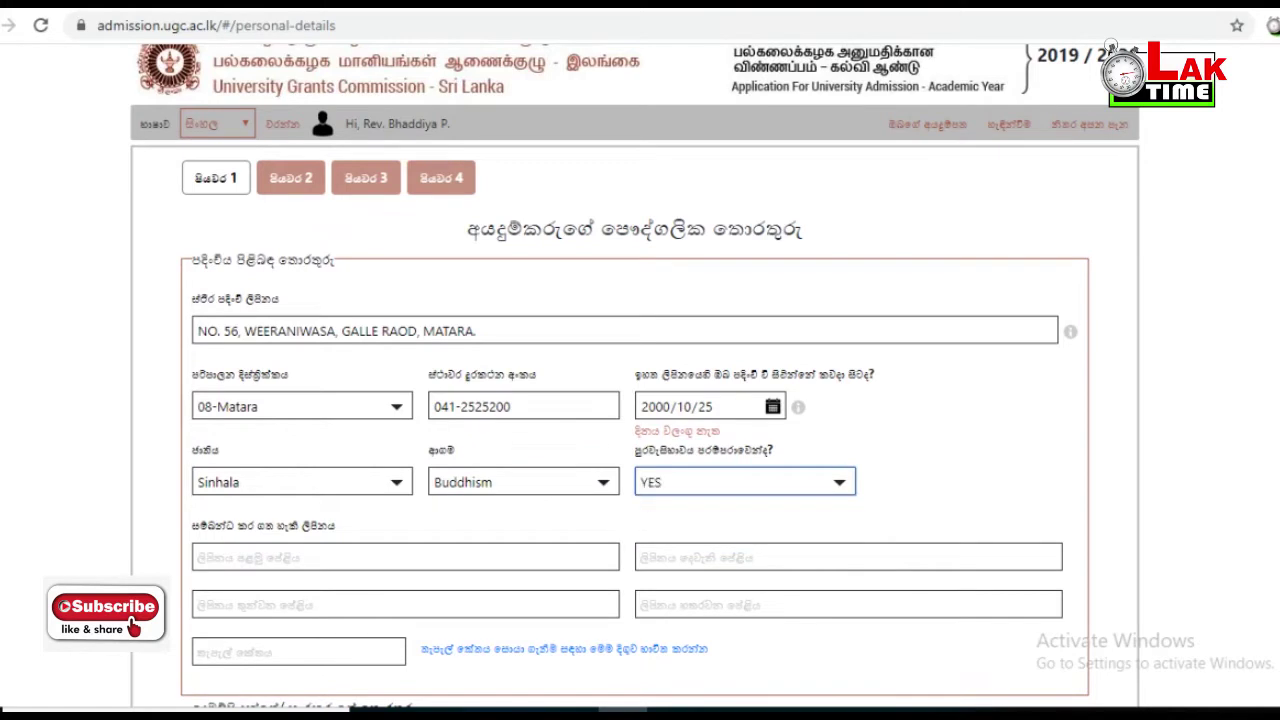
{"action": "scroll", "coordinate": [635, 375], "scroll_direction": "down", "scroll_amount": 2}
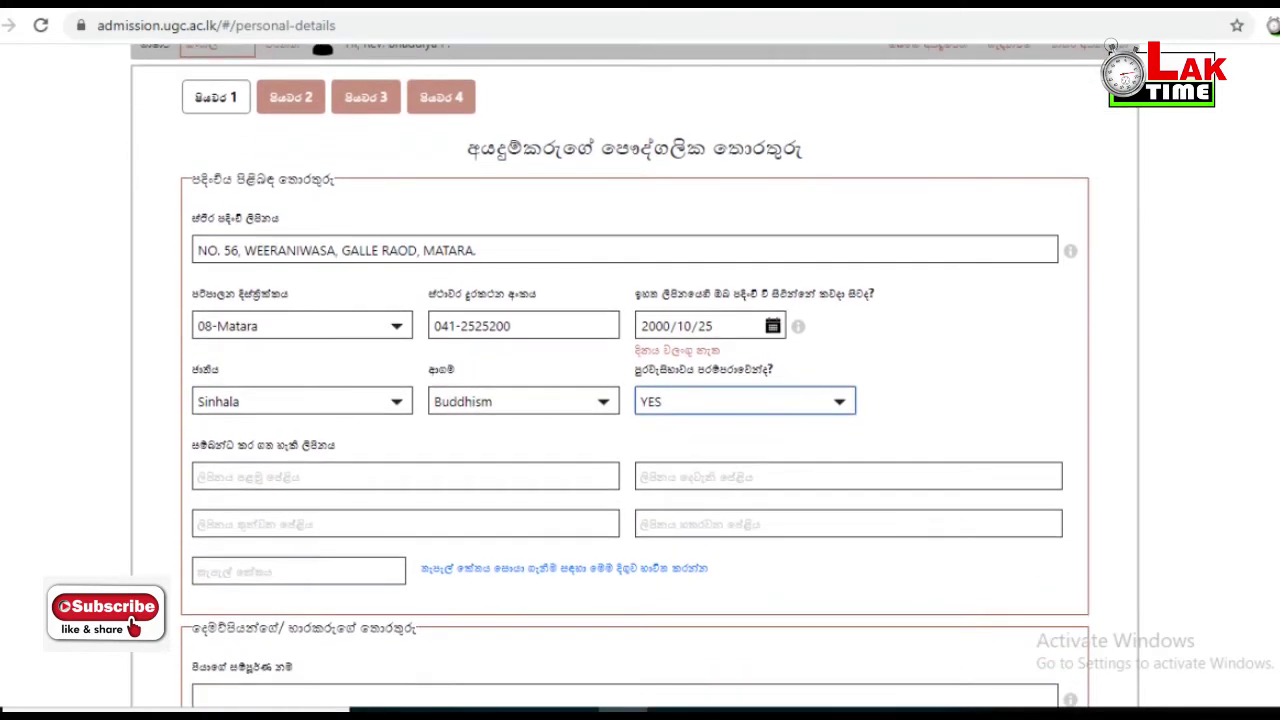
- Copy the permanent address's house number, house name, road and town into the four correspondence lines
{"action": "scroll", "coordinate": [635, 375], "scroll_direction": "down", "scroll_amount": 1}
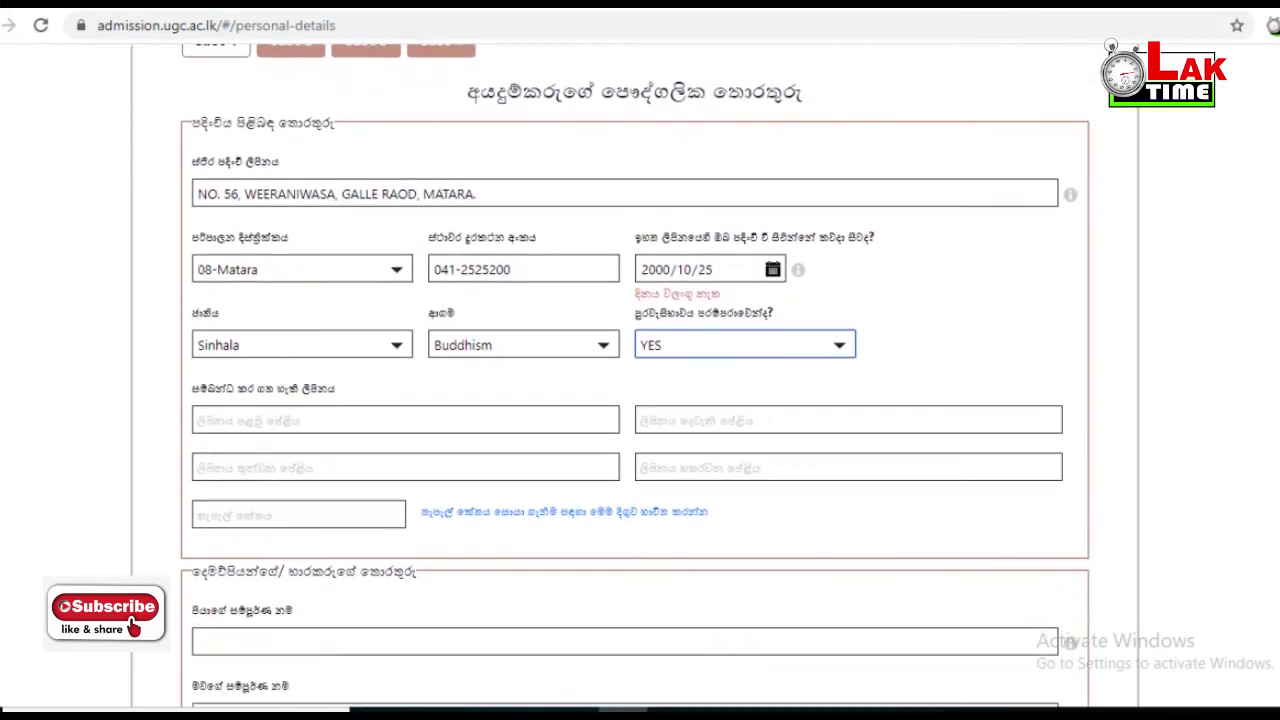
{"action": "left_click_drag", "start_coordinate": [244, 194], "coordinate": [198, 194]}
{"action": "left_click", "coordinate": [405, 420]}
{"action": "left_click", "coordinate": [848, 420]}
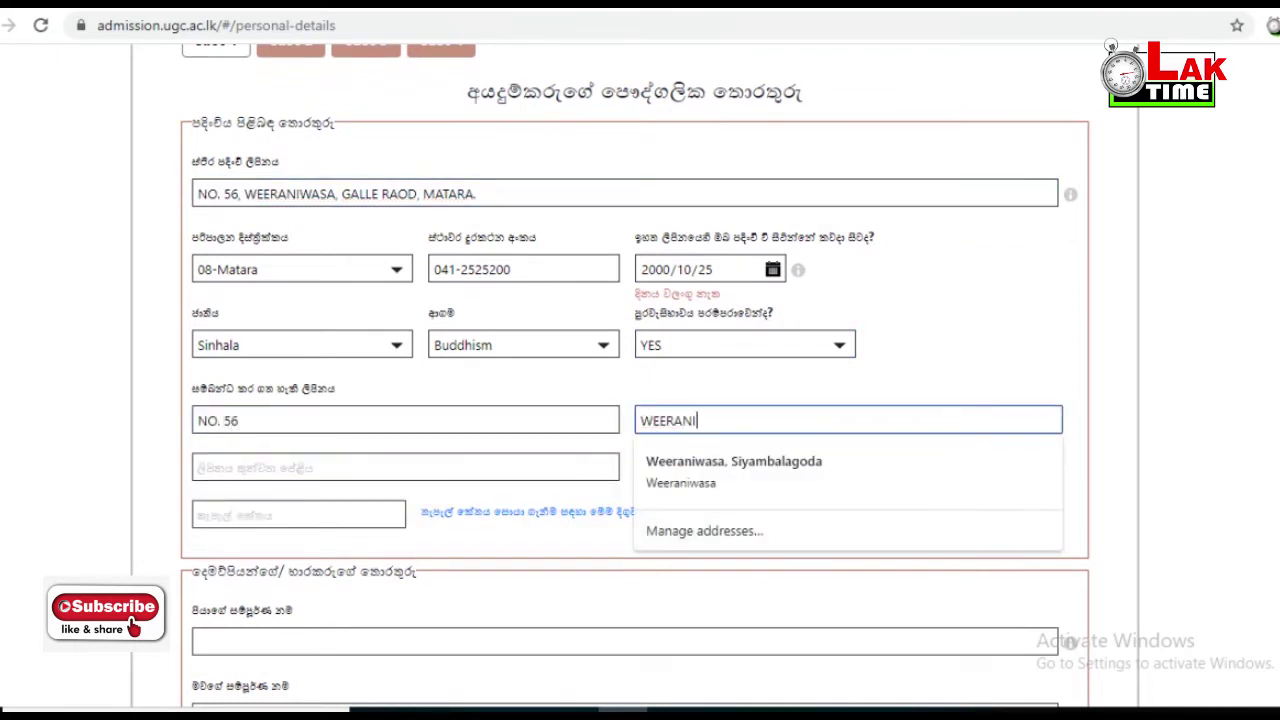
{"action": "left_click", "coordinate": [405, 467]}
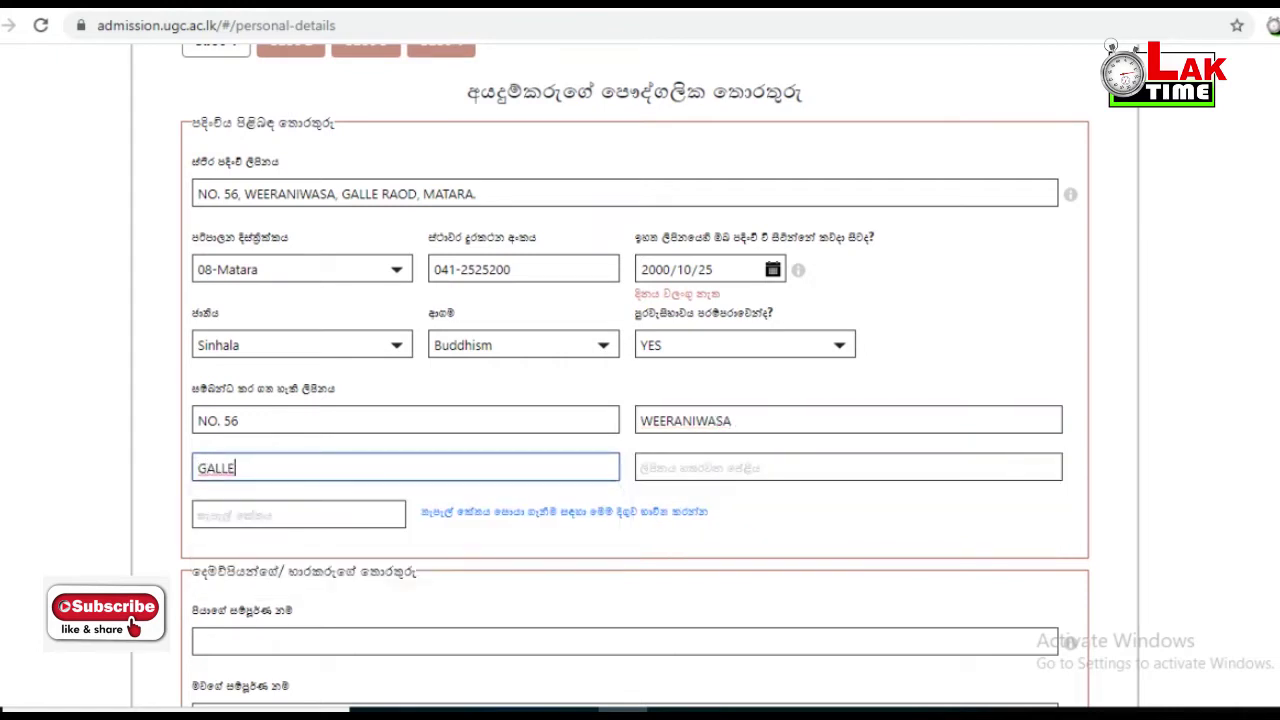
{"action": "left_click", "coordinate": [848, 467]}
{"action": "type", "text": "MATARA"}
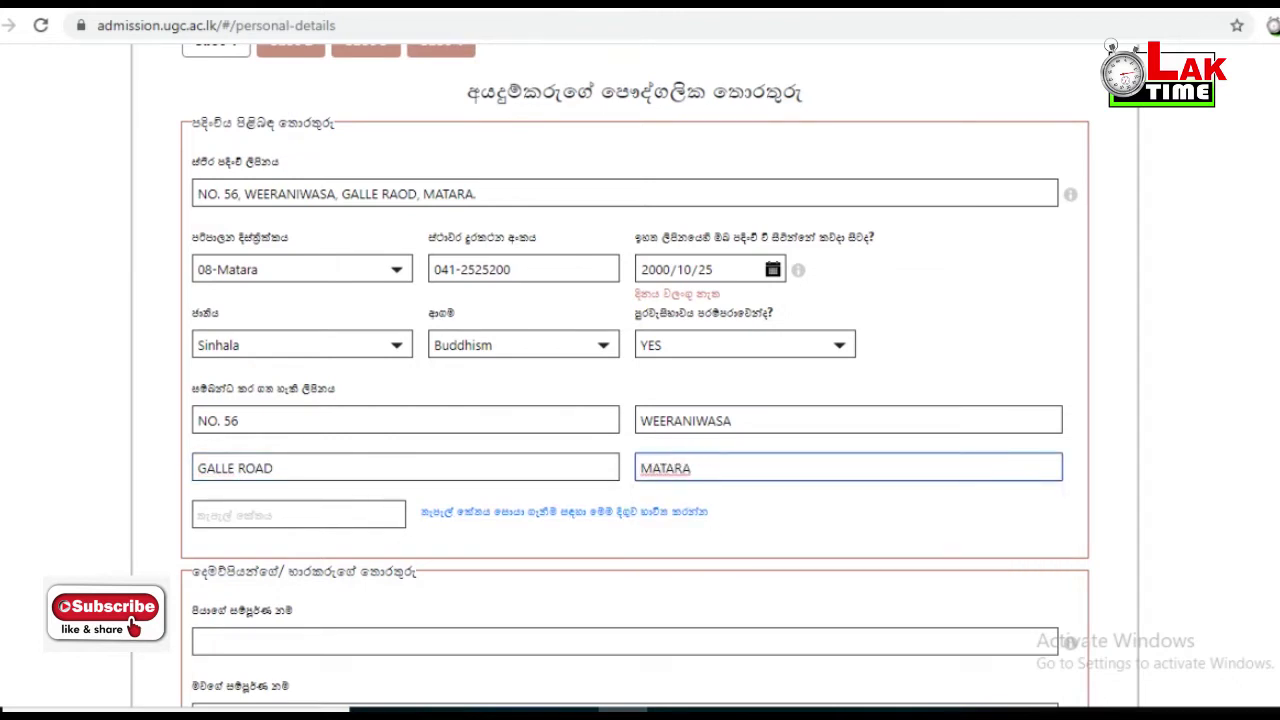
- Open the Sri Lanka Post website and scroll down to its Postal Codes panel
{"action": "left_click", "coordinate": [564, 511]}
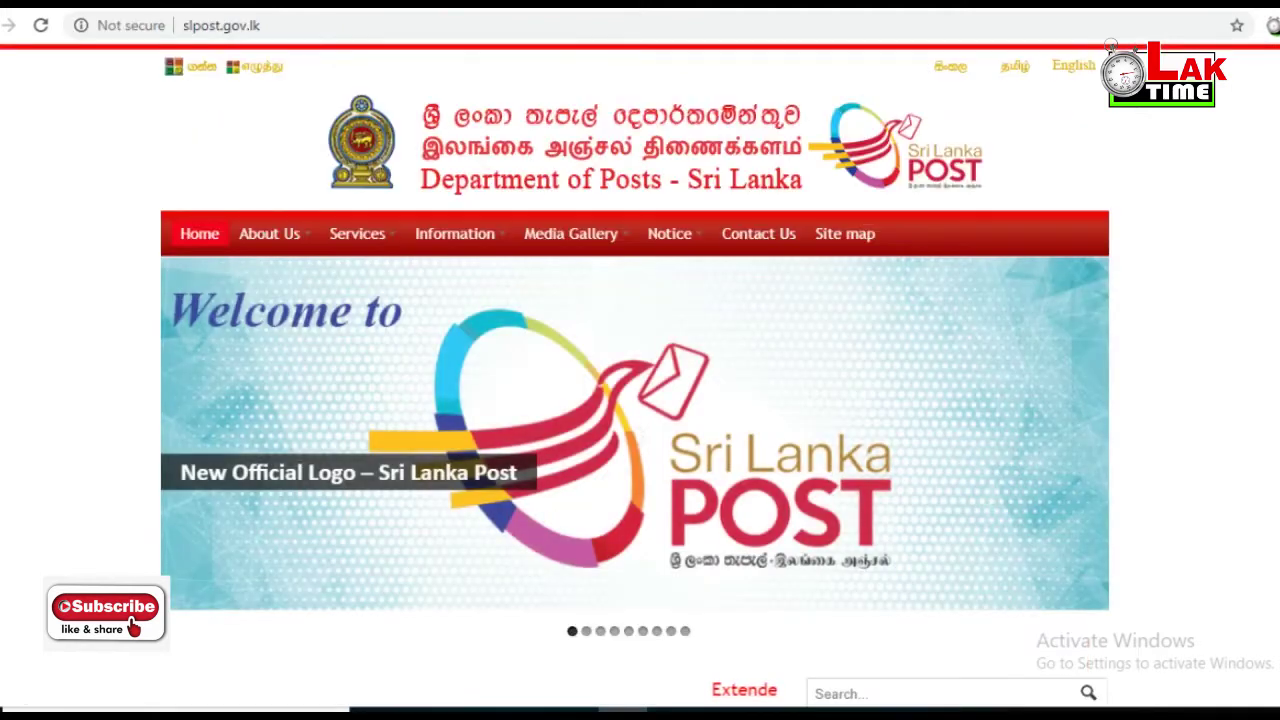
{"action": "scroll", "coordinate": [635, 375], "scroll_direction": "down", "scroll_amount": 2}
{"action": "scroll", "coordinate": [635, 375], "scroll_direction": "down", "scroll_amount": 5}
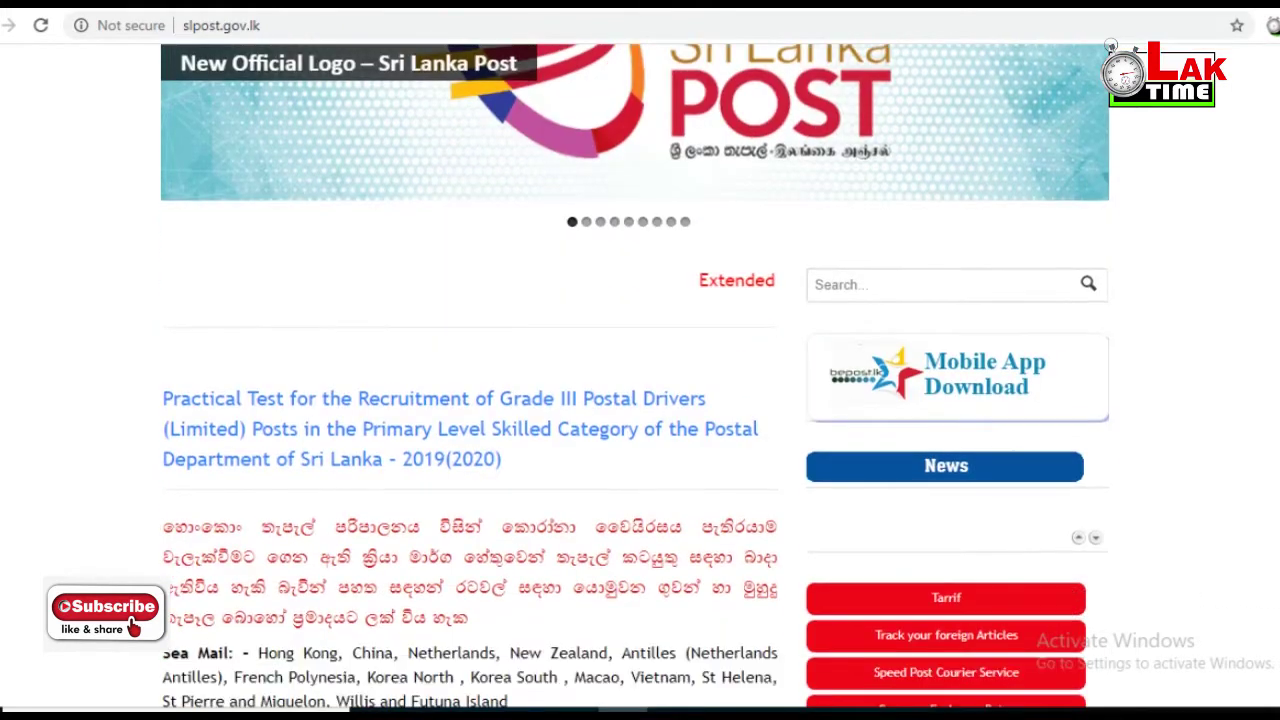
{"action": "scroll", "coordinate": [635, 375], "scroll_direction": "down", "scroll_amount": 3}
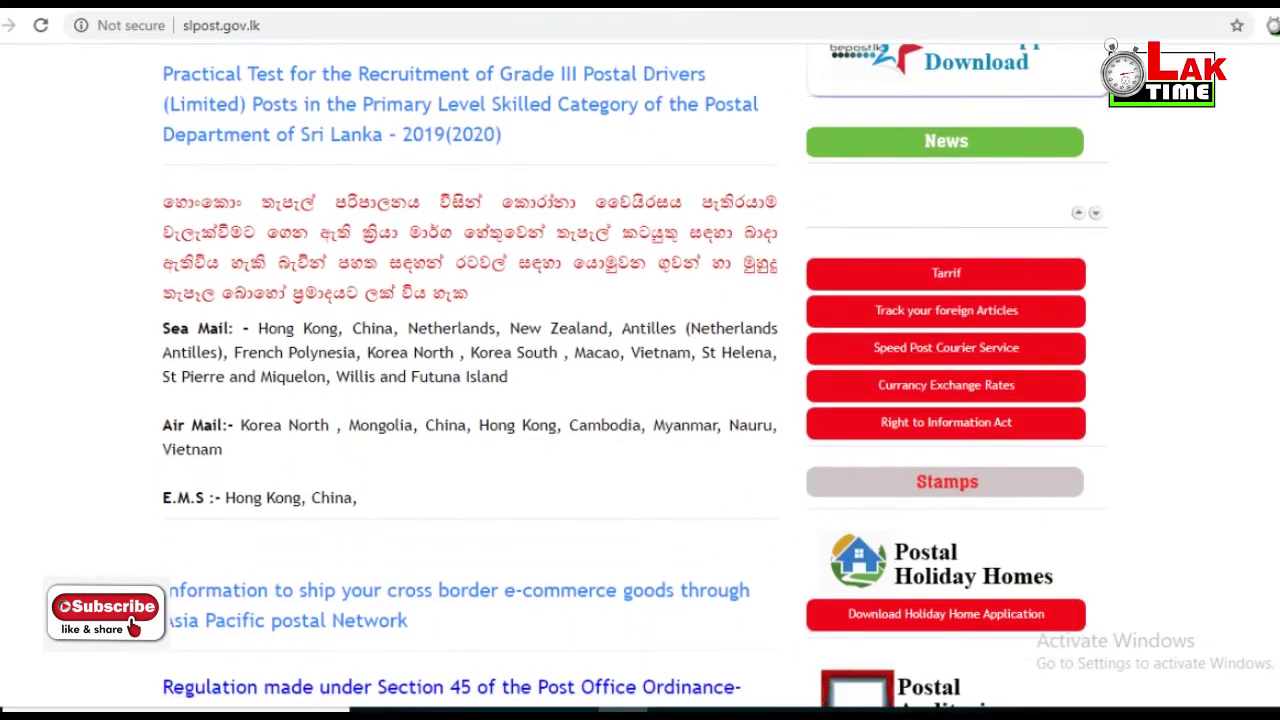
{"action": "scroll", "coordinate": [635, 375], "scroll_direction": "down", "scroll_amount": 2}
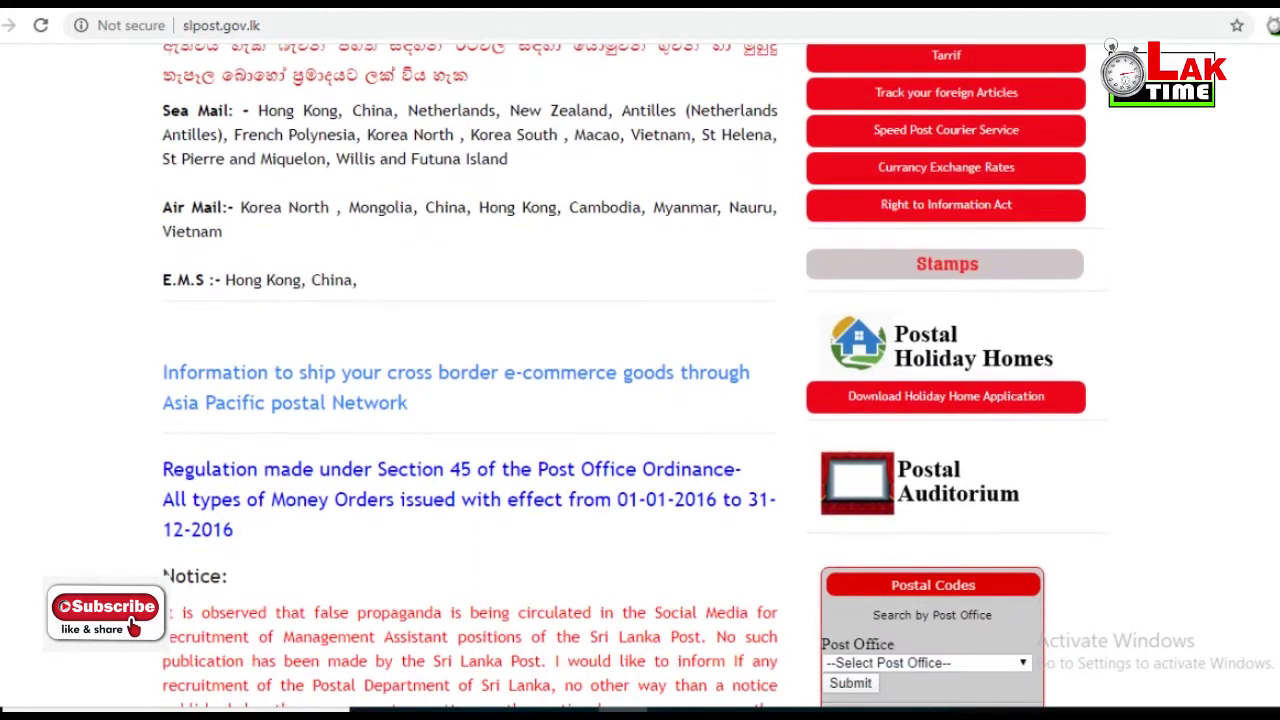
{"action": "scroll", "coordinate": [635, 375], "scroll_direction": "down", "scroll_amount": 2}
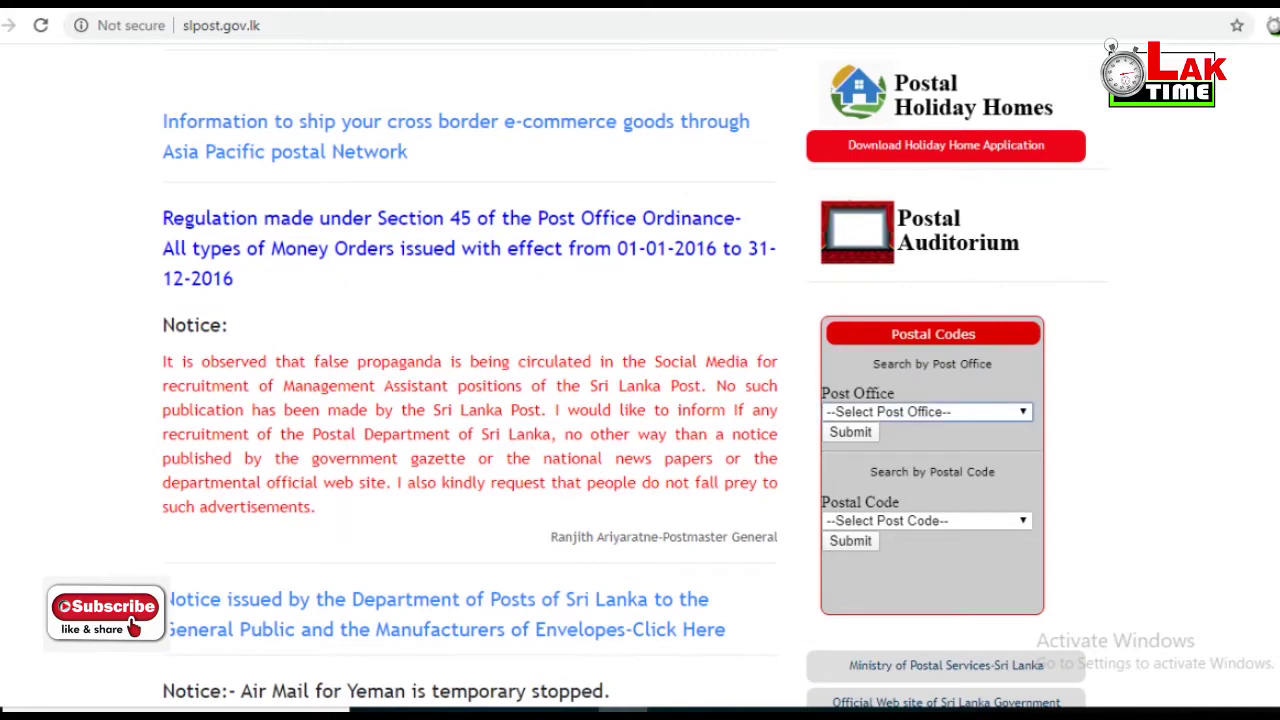
- Browse the Post Office dropdown list, then close it without choosing an office
{"action": "left_click", "coordinate": [925, 417]}
{"action": "scroll", "coordinate": [920, 359], "scroll_direction": "down", "scroll_amount": 20}
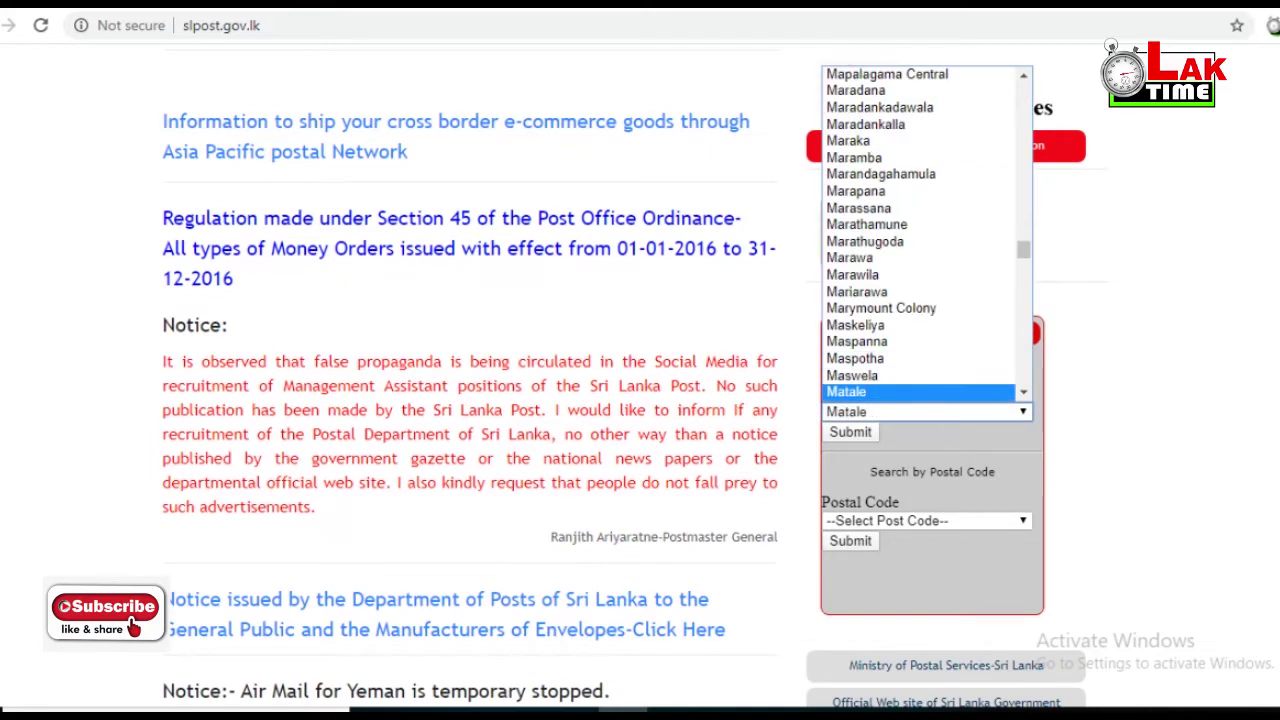
{"action": "key", "text": "End"}
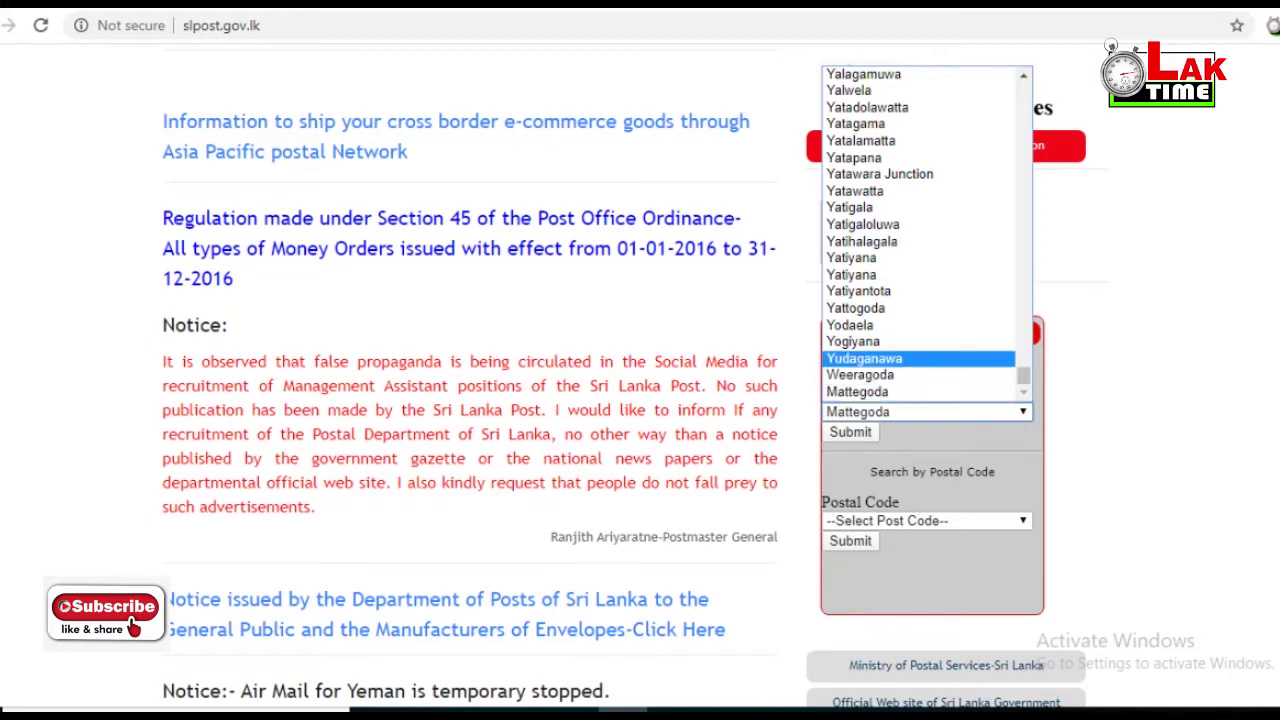
{"action": "key", "text": "t"}
{"action": "scroll", "coordinate": [920, 230], "scroll_direction": "down", "scroll_amount": 20}
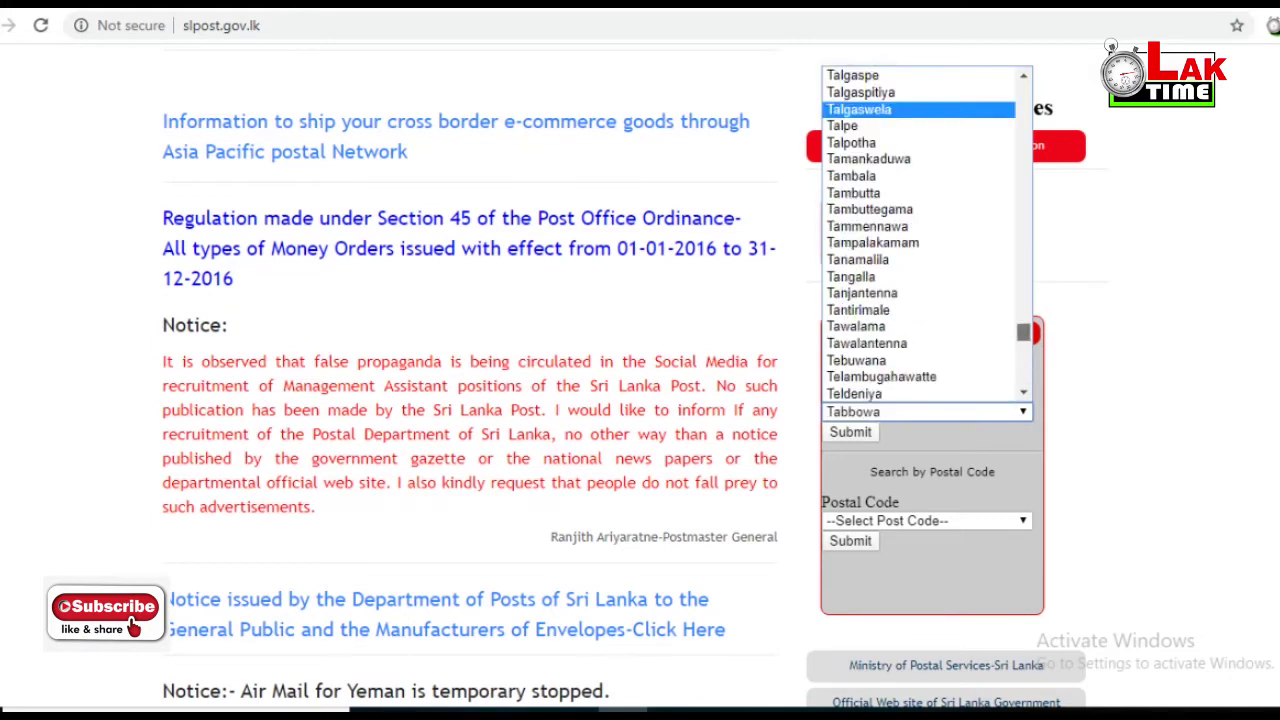
{"action": "scroll", "coordinate": [920, 230], "scroll_direction": "down", "scroll_amount": 5}
{"action": "scroll", "coordinate": [920, 230], "scroll_direction": "up", "scroll_amount": 20}
{"action": "scroll", "coordinate": [920, 230], "scroll_direction": "up", "scroll_amount": 15}
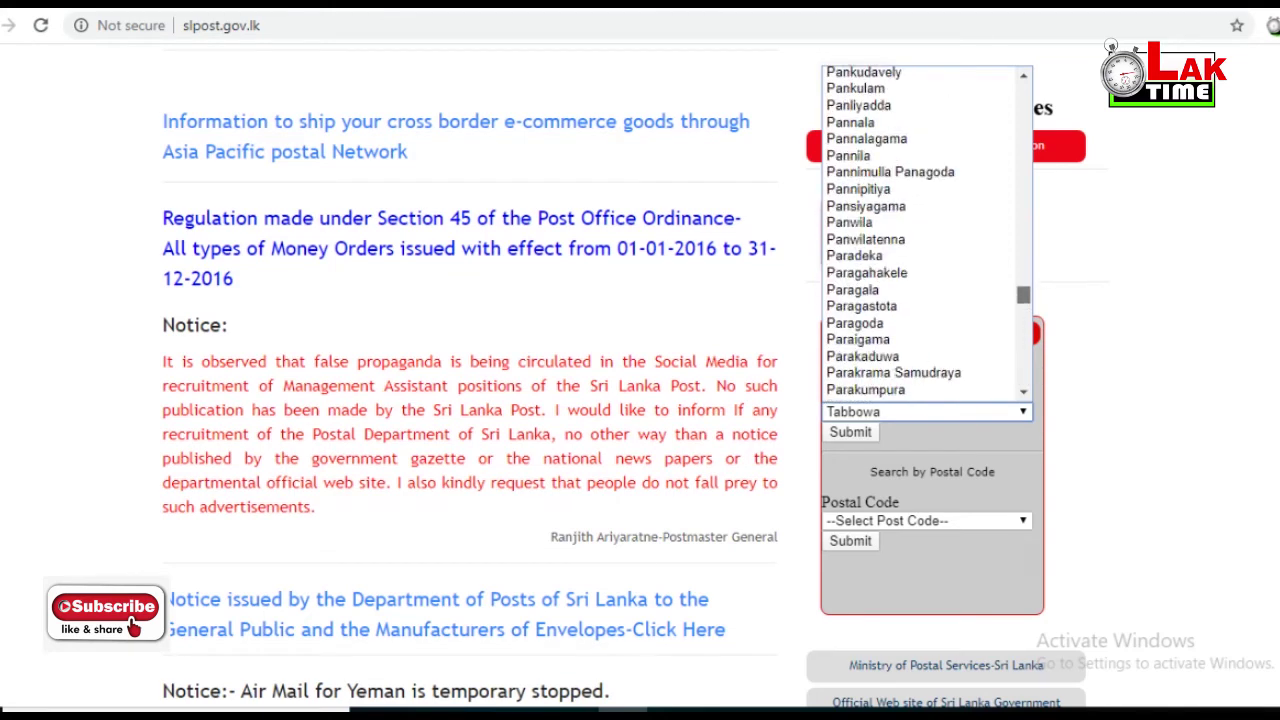
{"action": "key", "text": "End"}
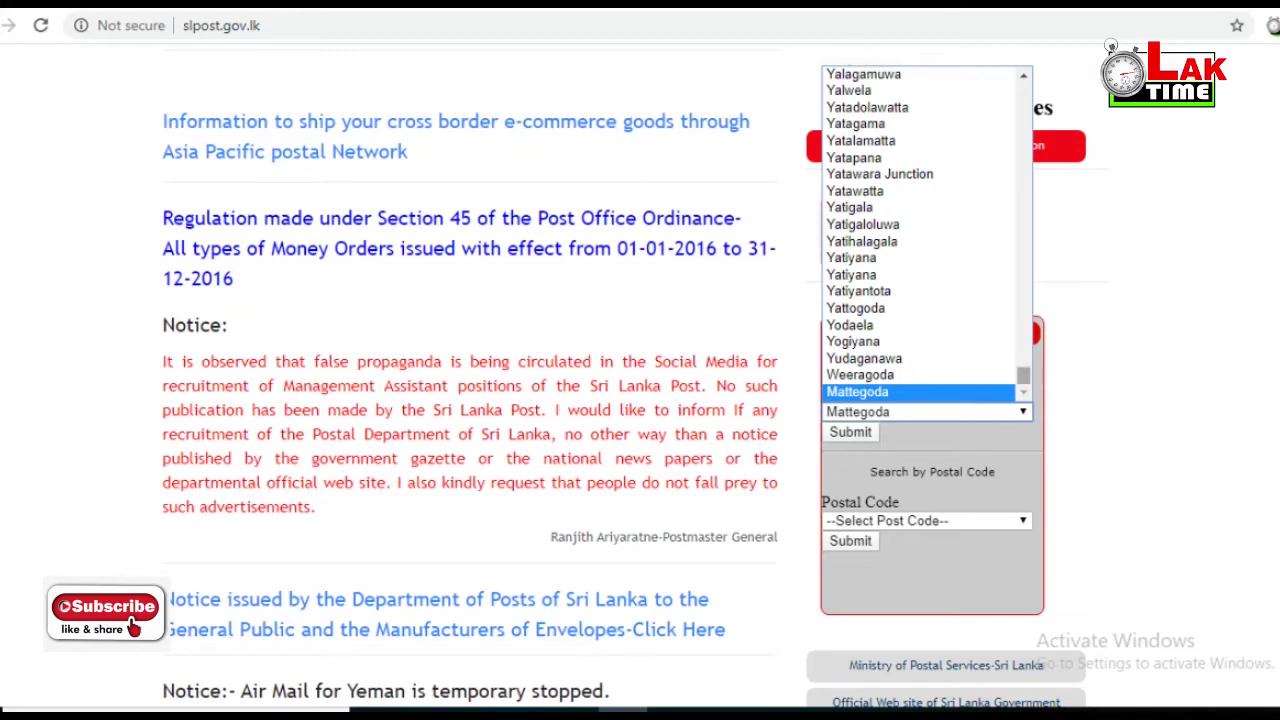
{"action": "scroll", "coordinate": [920, 230], "scroll_direction": "up", "scroll_amount": 20}
{"action": "scroll", "coordinate": [920, 230], "scroll_direction": "down", "scroll_amount": 13}
{"action": "scroll", "coordinate": [920, 230], "scroll_direction": "up", "scroll_amount": 20}
{"action": "scroll", "coordinate": [920, 230], "scroll_direction": "up", "scroll_amount": 20}
{"action": "scroll", "coordinate": [920, 230], "scroll_direction": "up", "scroll_amount": 20}
{"action": "scroll", "coordinate": [920, 230], "scroll_direction": "down", "scroll_amount": 8}
{"action": "scroll", "coordinate": [920, 230], "scroll_direction": "down", "scroll_amount": 20}
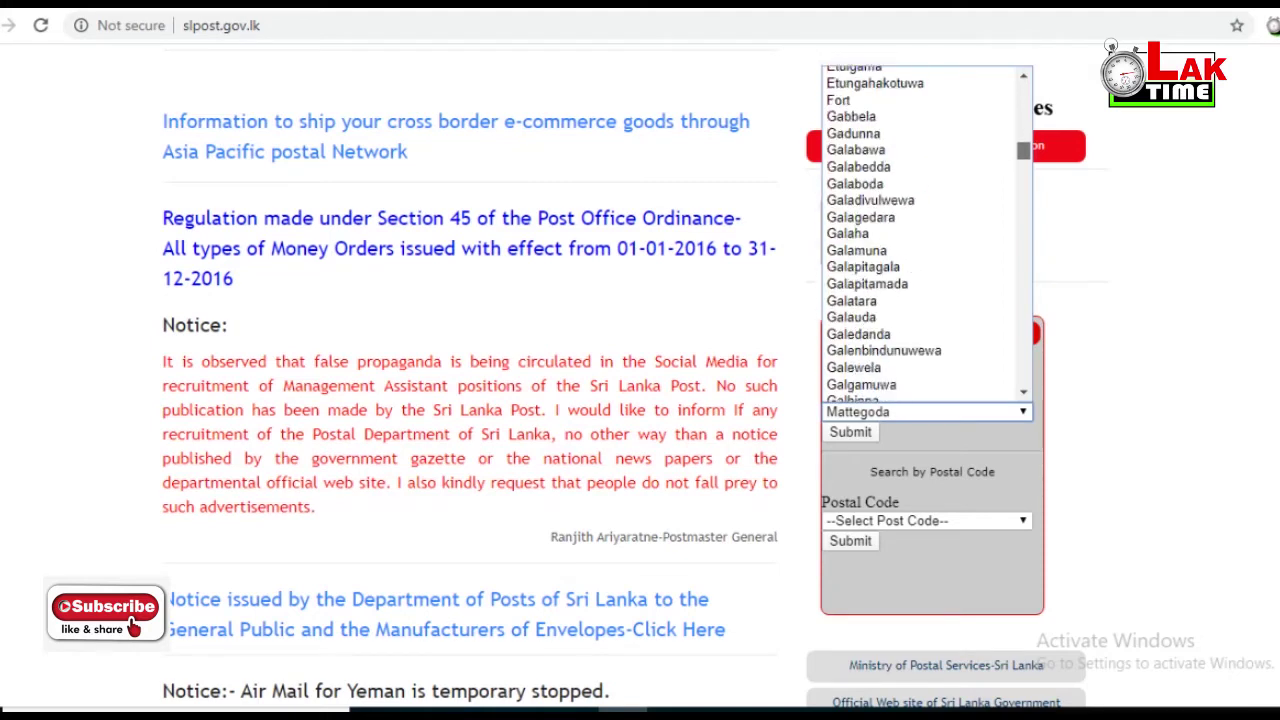
{"action": "scroll", "coordinate": [920, 230], "scroll_direction": "down", "scroll_amount": 7}
{"action": "scroll", "coordinate": [920, 230], "scroll_direction": "down", "scroll_amount": 7}
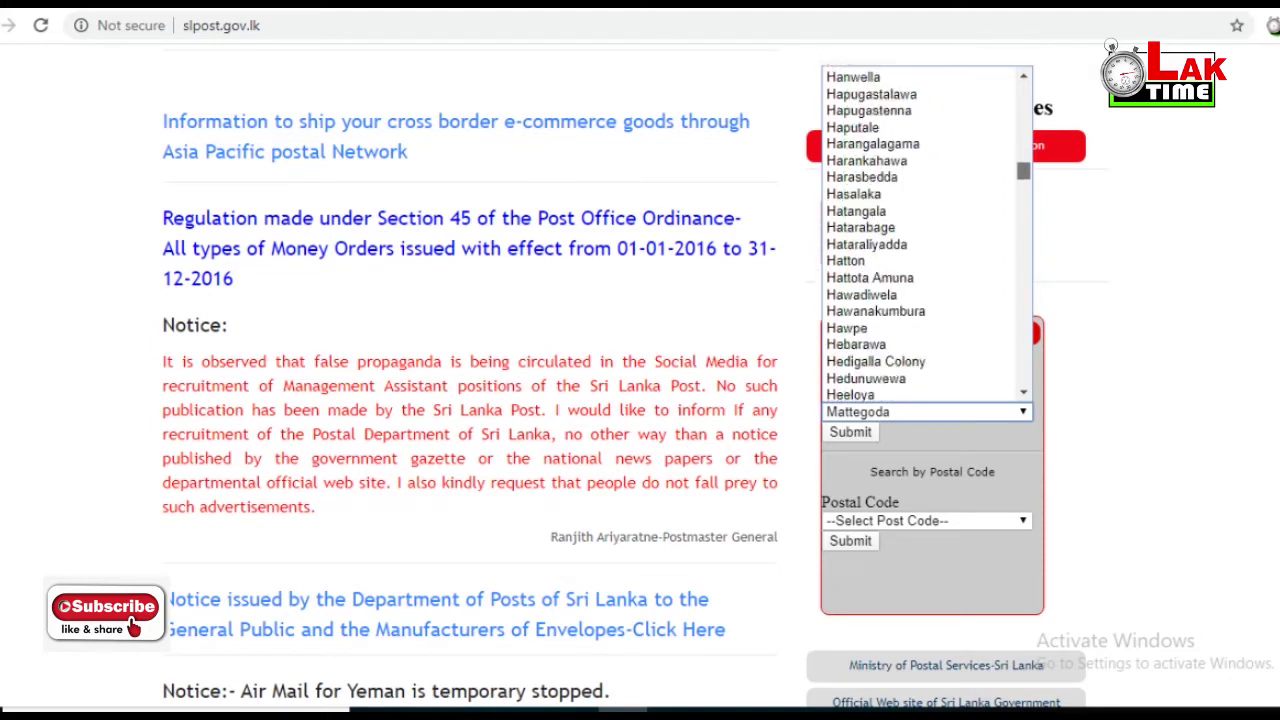
{"action": "scroll", "coordinate": [920, 230], "scroll_direction": "down", "scroll_amount": 20}
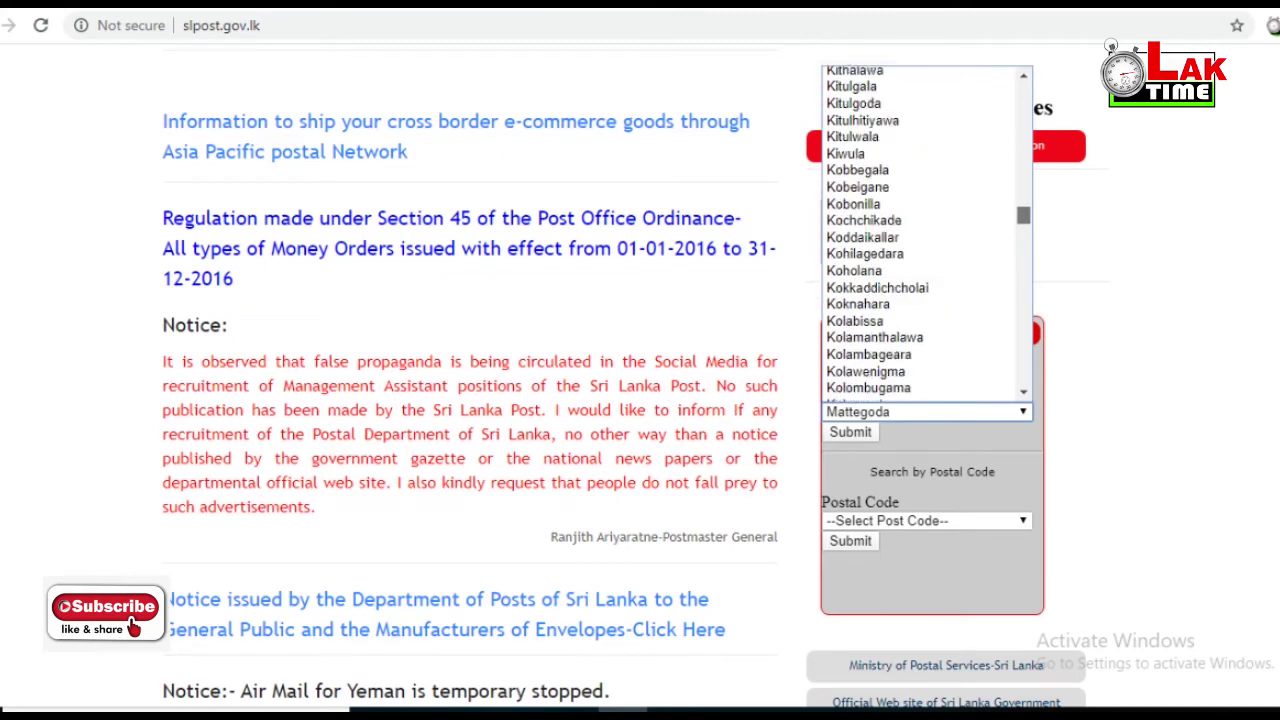
{"action": "scroll", "coordinate": [920, 230], "scroll_direction": "down", "scroll_amount": 10}
{"action": "scroll", "coordinate": [920, 230], "scroll_direction": "down", "scroll_amount": 20}
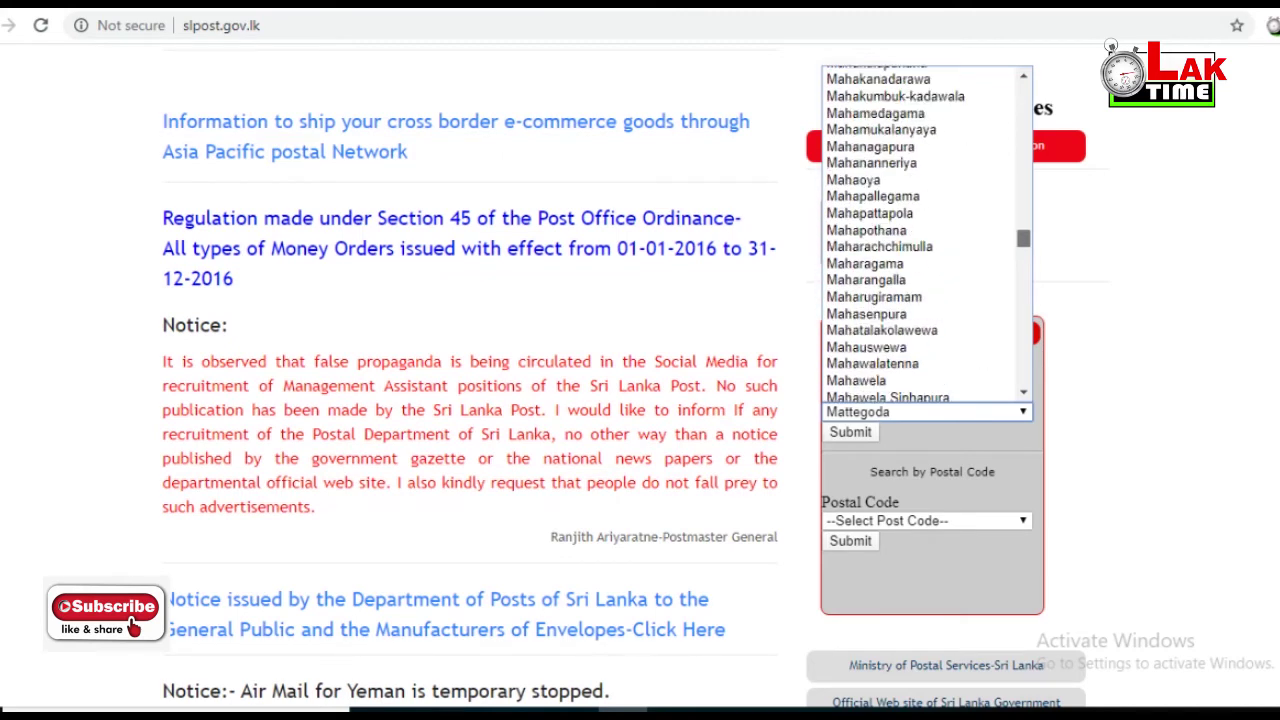
{"action": "scroll", "coordinate": [920, 230], "scroll_direction": "down", "scroll_amount": 10}
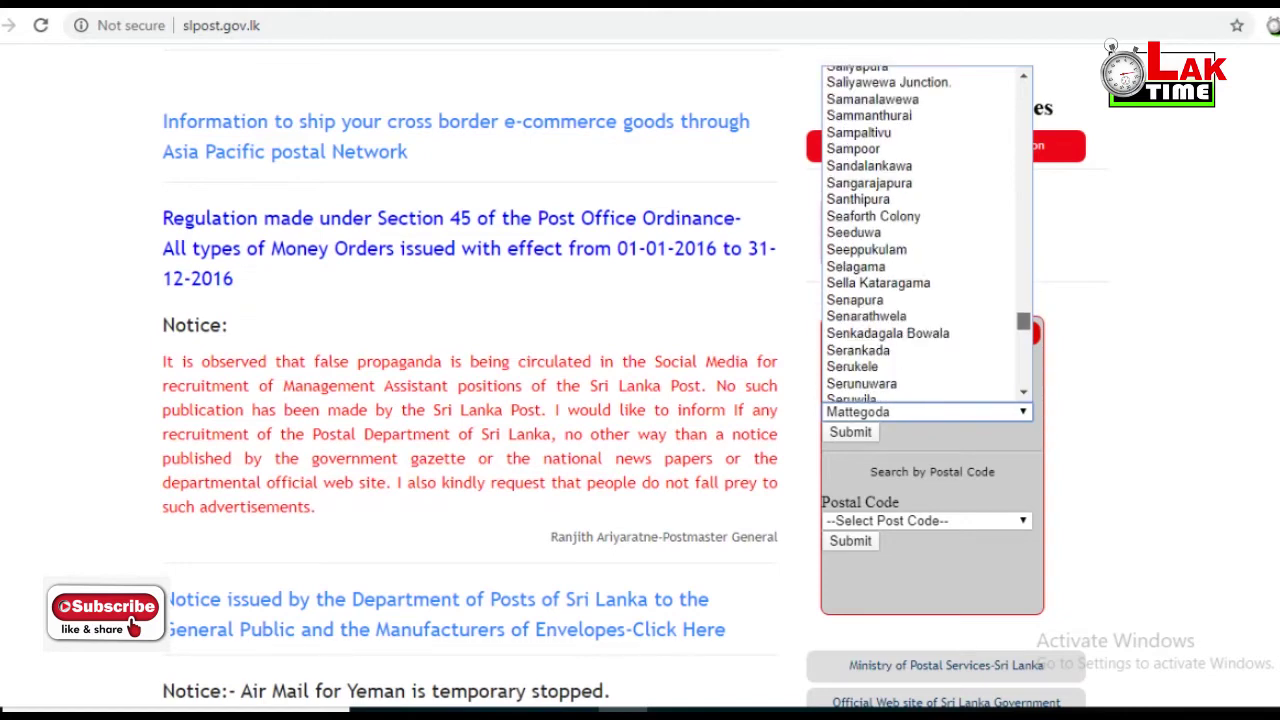
{"action": "scroll", "coordinate": [920, 230], "scroll_direction": "up", "scroll_amount": 15}
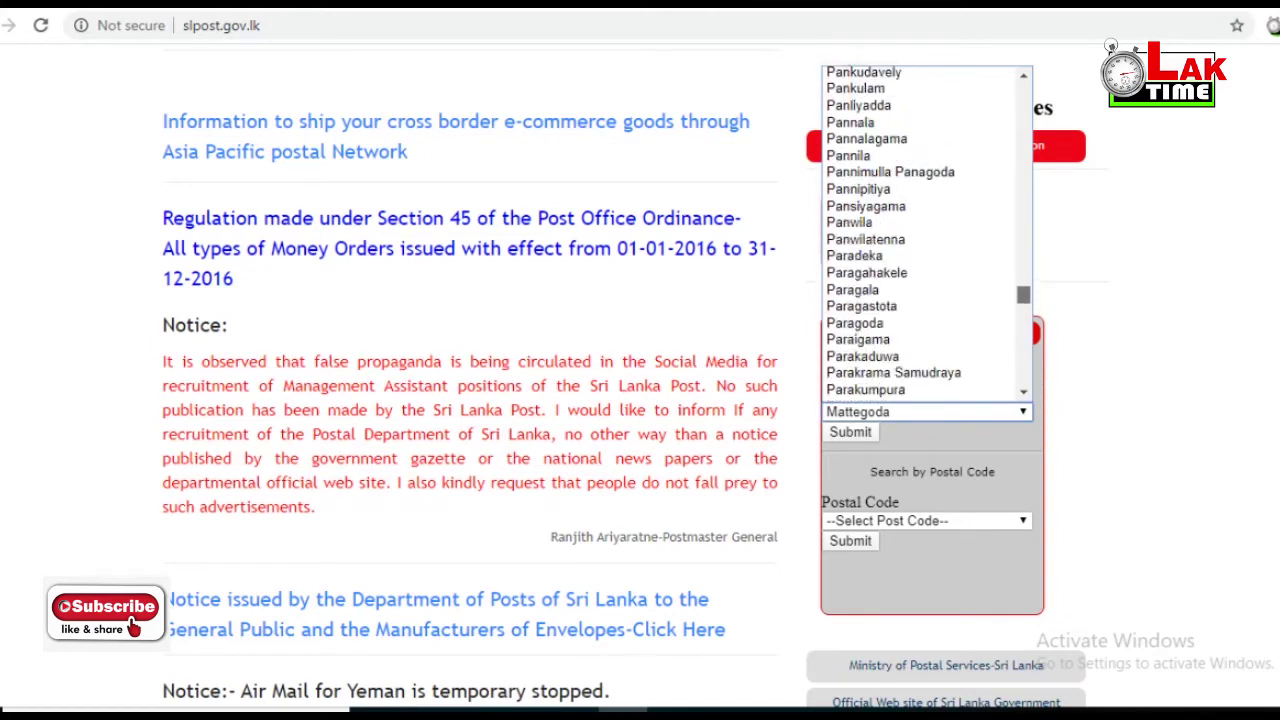
{"action": "scroll", "coordinate": [920, 230], "scroll_direction": "up", "scroll_amount": 20}
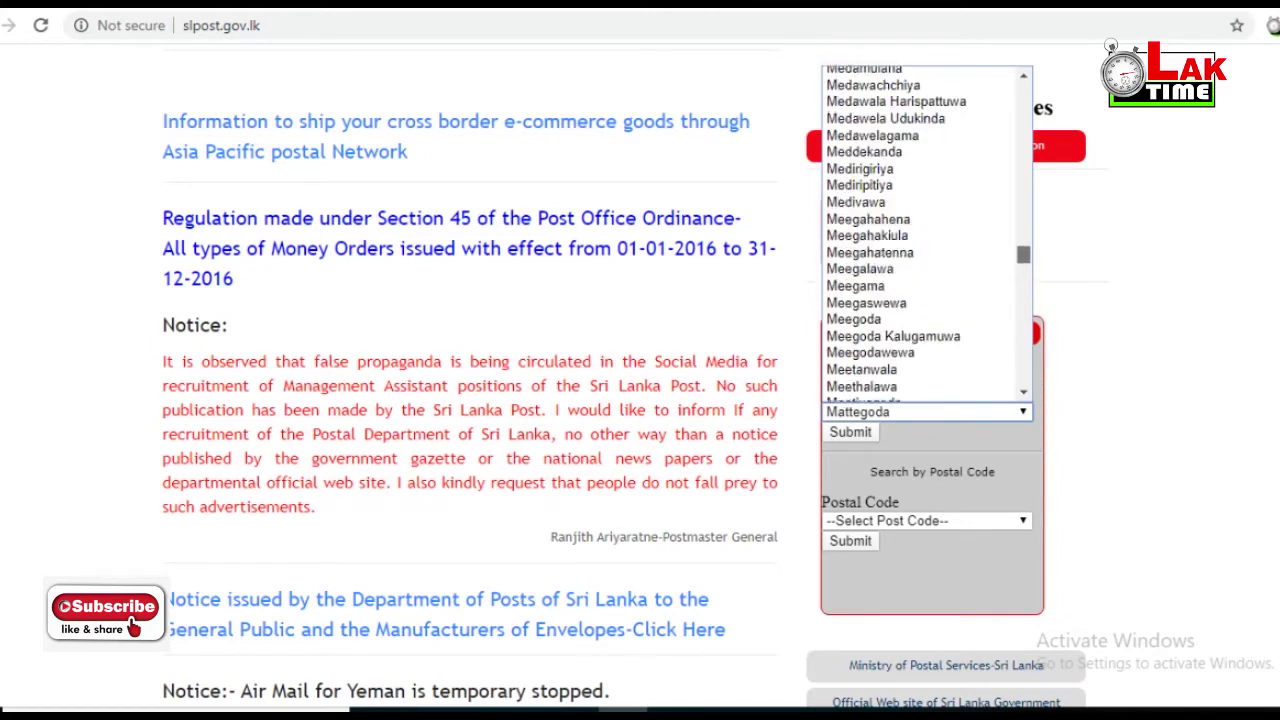
{"action": "scroll", "coordinate": [920, 230], "scroll_direction": "up", "scroll_amount": 5}
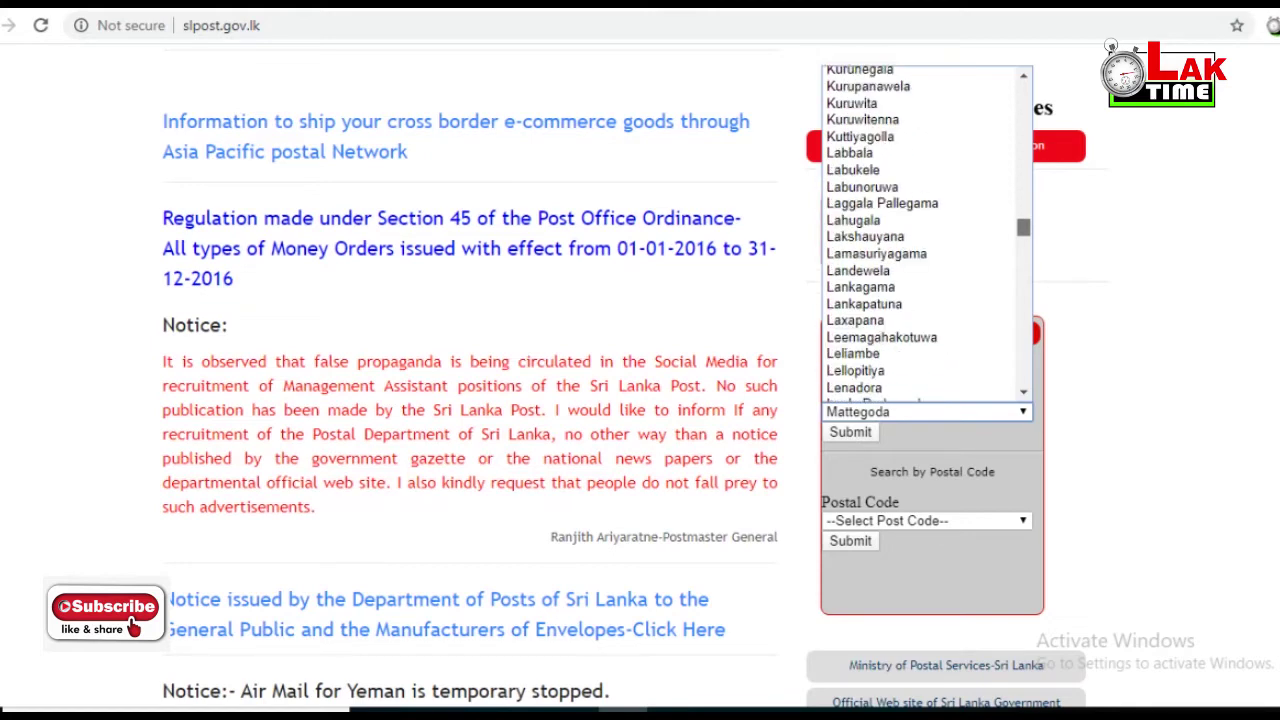
{"action": "scroll", "coordinate": [920, 230], "scroll_direction": "down", "scroll_amount": 5}
{"action": "scroll", "coordinate": [920, 230], "scroll_direction": "down", "scroll_amount": 5}
{"action": "scroll", "coordinate": [920, 230], "scroll_direction": "up", "scroll_amount": 10}
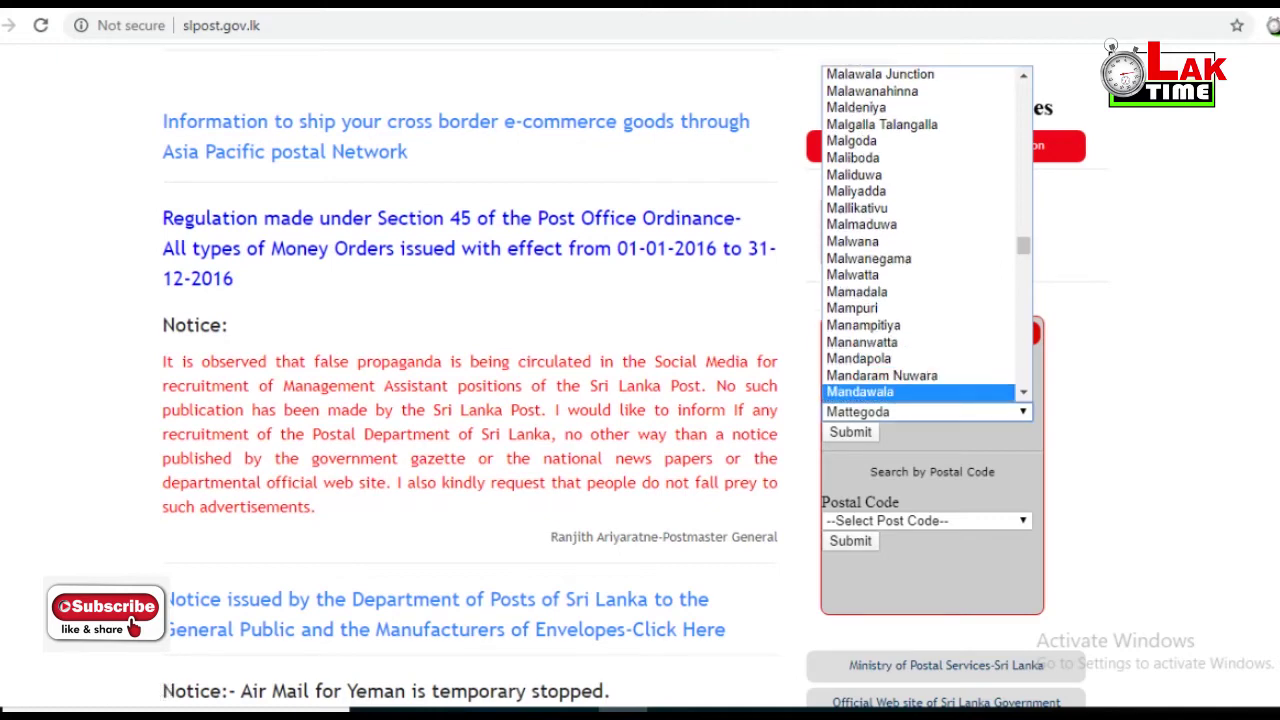
{"action": "key", "text": "Escape"}
- Select Matara as the post office and submit the postal code lookup
{"action": "key", "text": "alt+Down"}
{"action": "type", "text": "matar"}
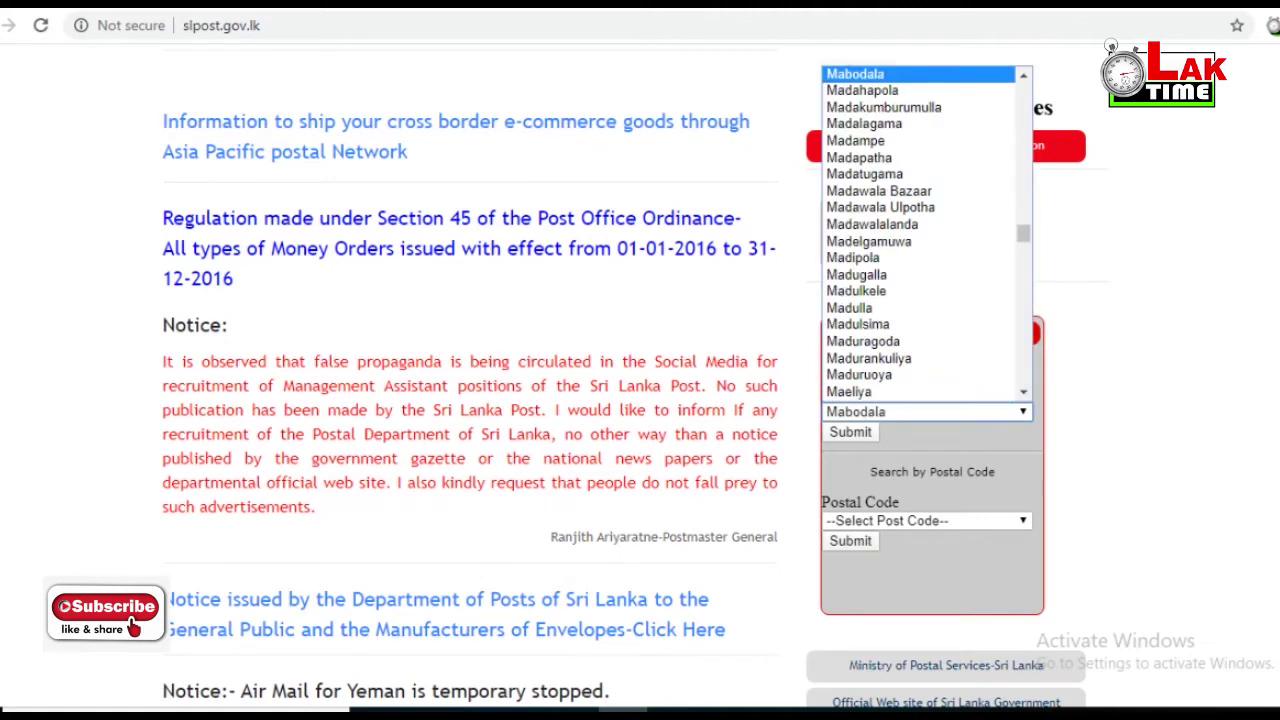
{"action": "key", "text": "Return"}
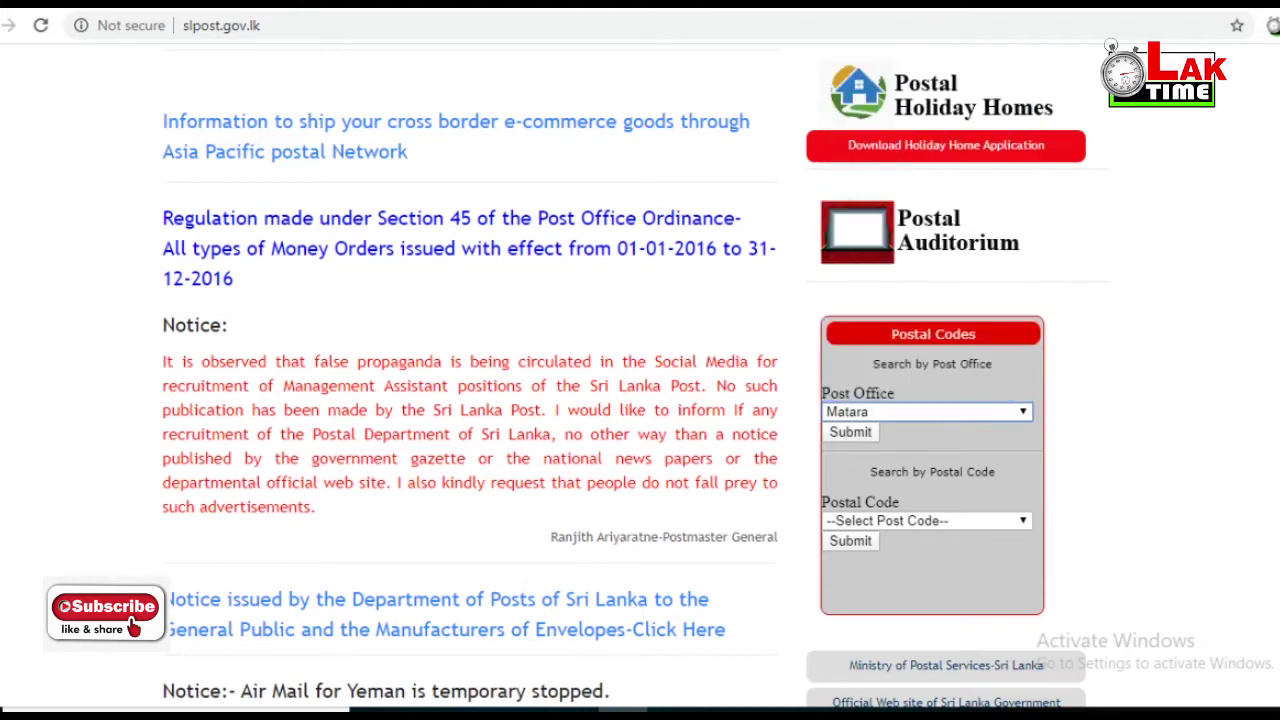
{"action": "key", "text": "Tab"}
{"action": "key", "text": "Return"}
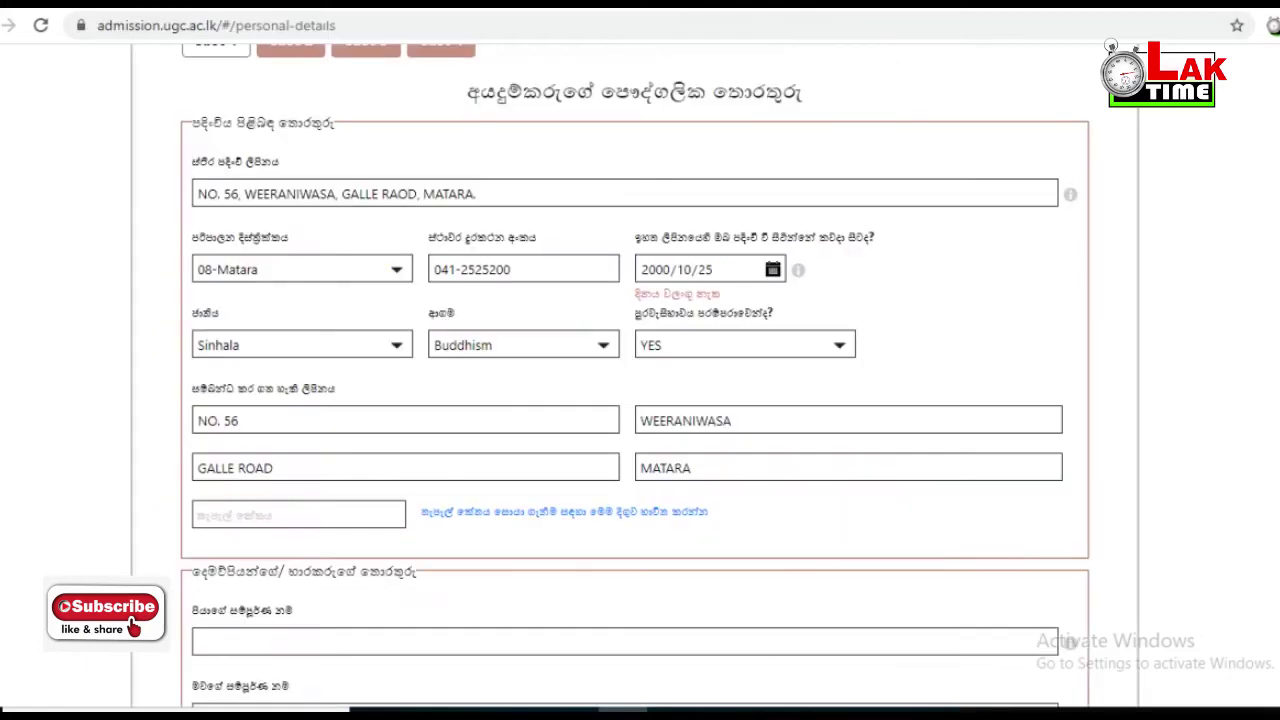
- Enter postal code 81000 on the admission form
{"action": "left_click", "coordinate": [298, 514]}
{"action": "type", "text": "81000"}
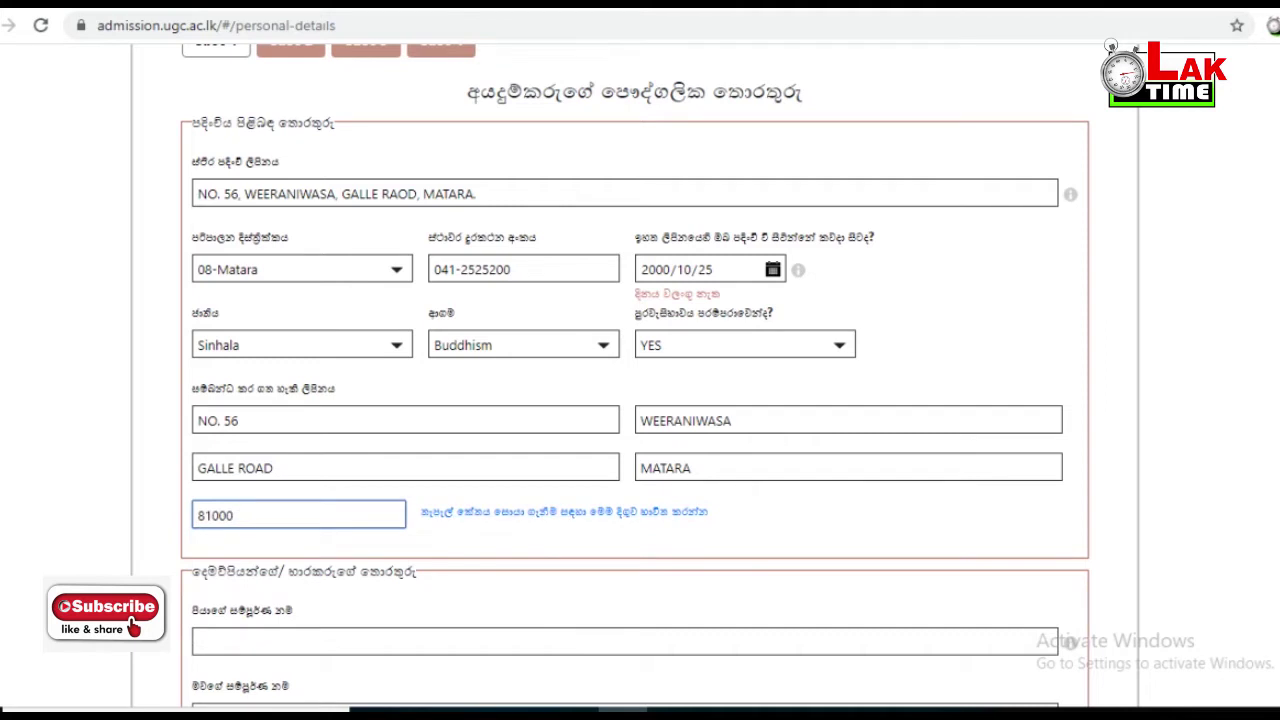
- Enter the father's and mother's full names
{"action": "scroll", "coordinate": [635, 376], "scroll_direction": "down", "scroll_amount": 1}
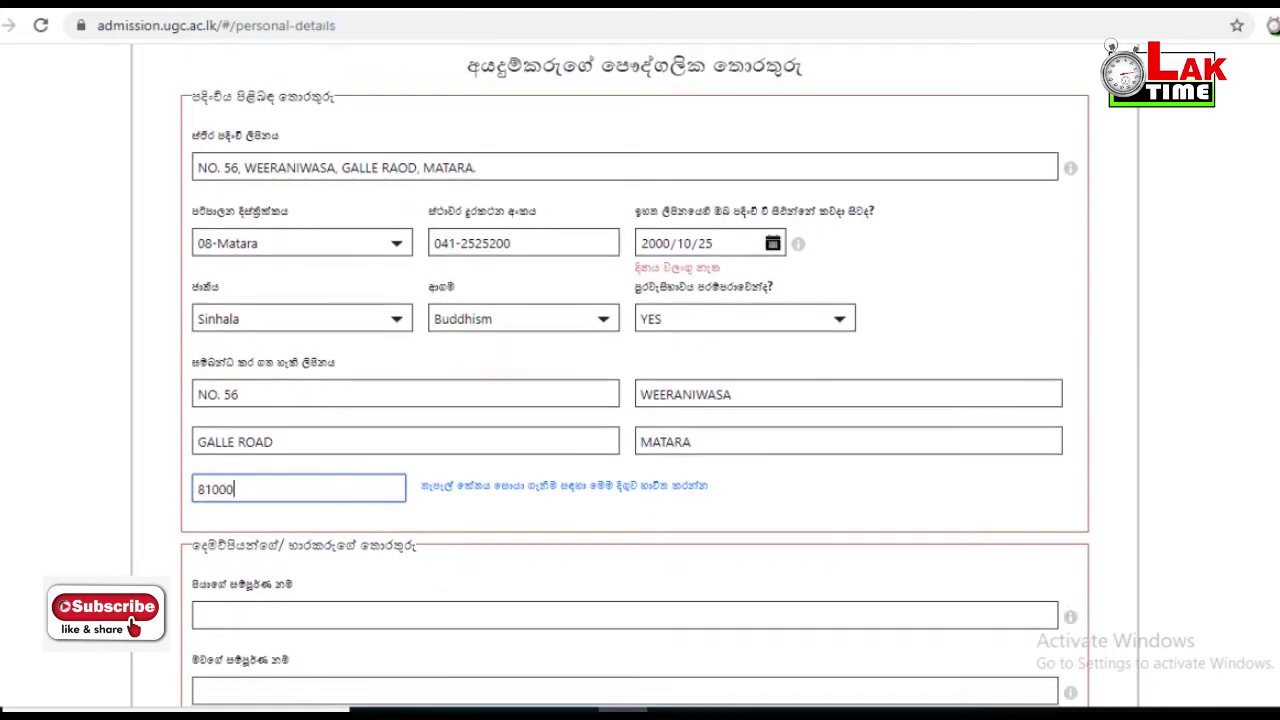
{"action": "left_click", "coordinate": [198, 561]}
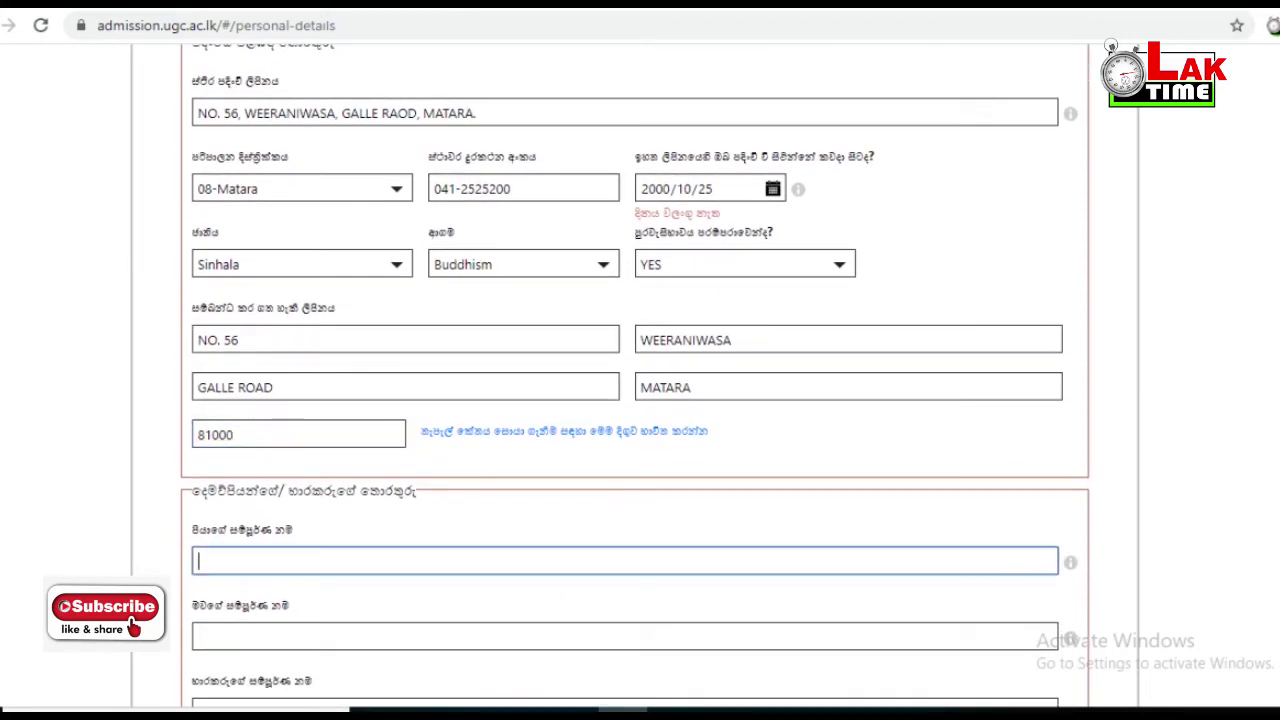
{"action": "key", "text": "Tab"}
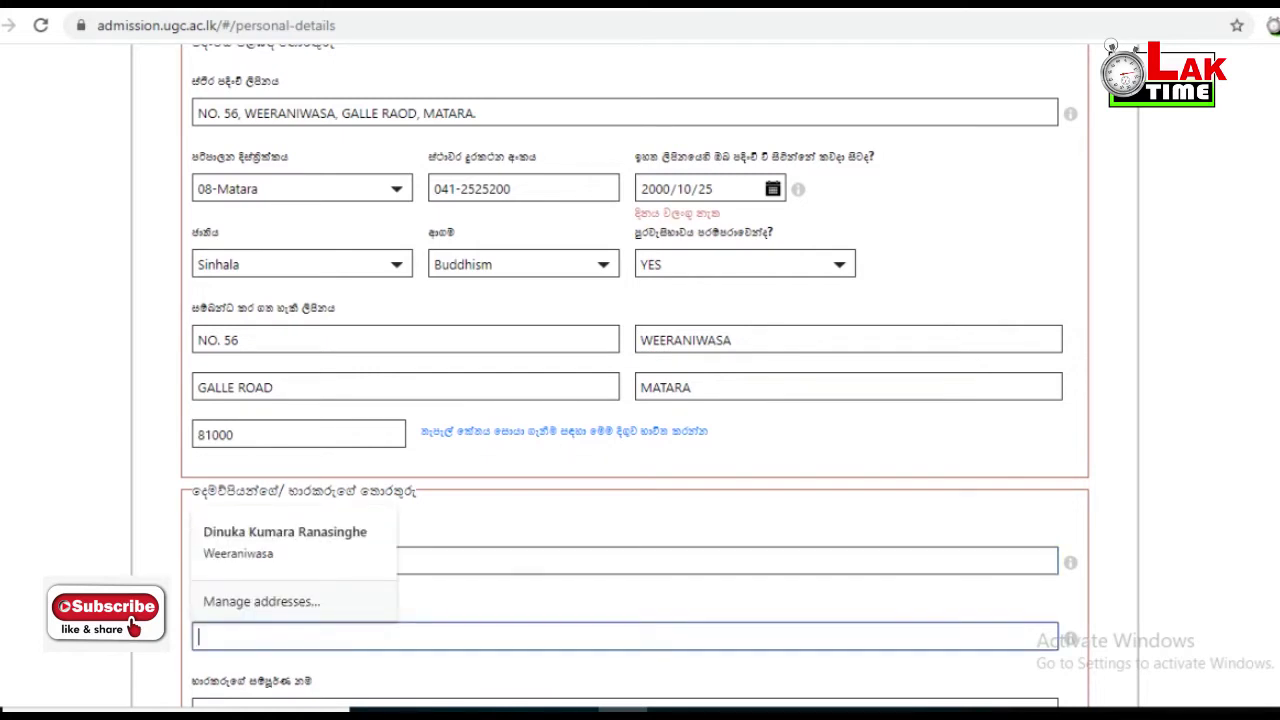
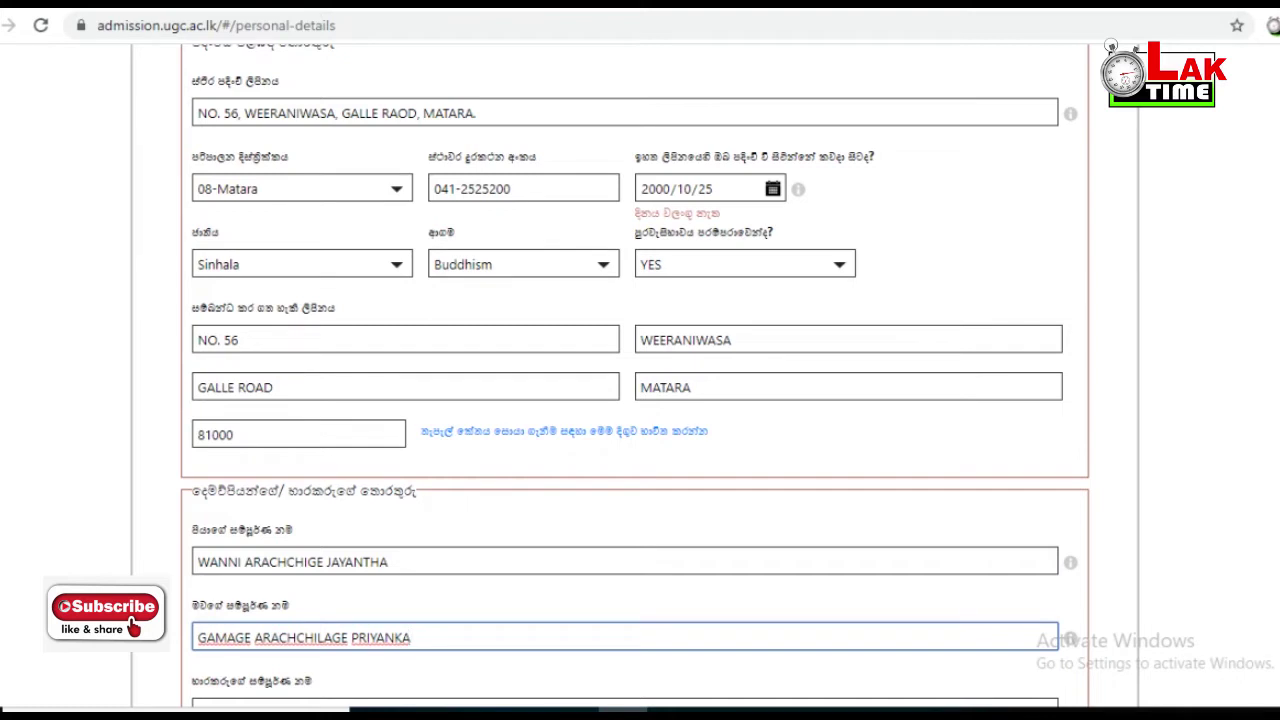
- Enter the guardian's full name
{"action": "scroll", "coordinate": [635, 376], "scroll_direction": "down", "scroll_amount": 2}
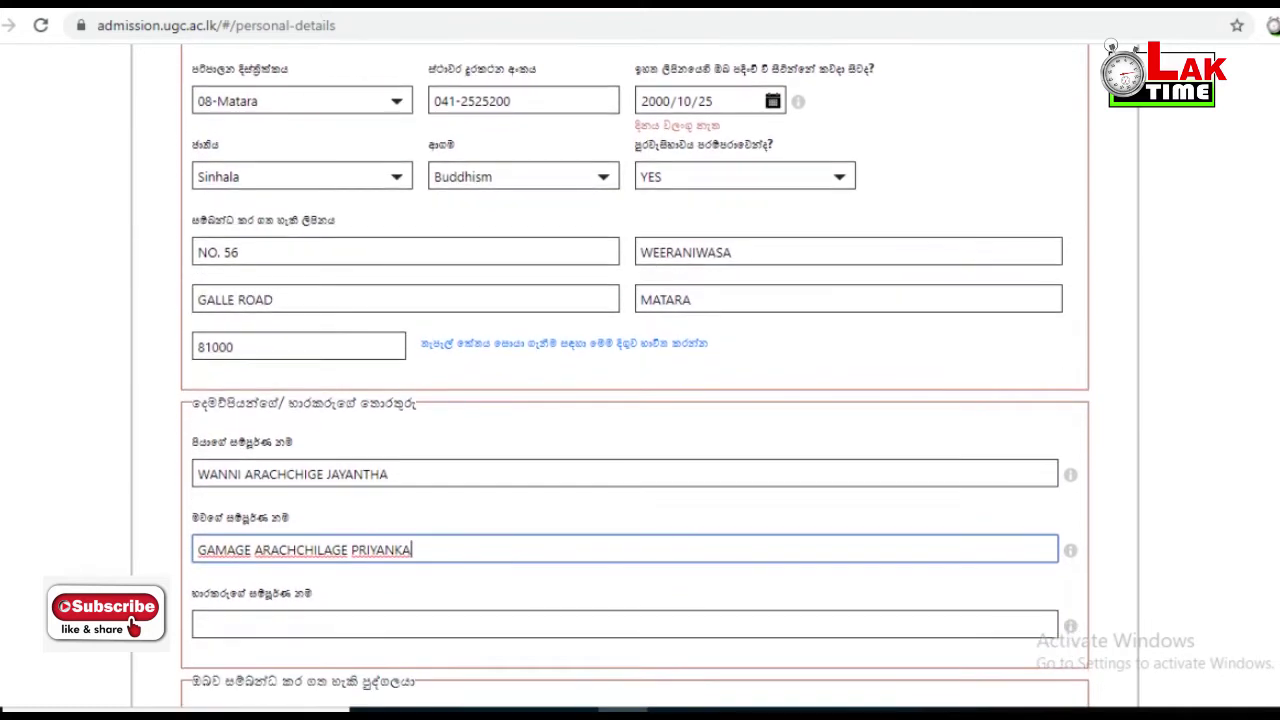
{"action": "left_click", "coordinate": [624, 624]}
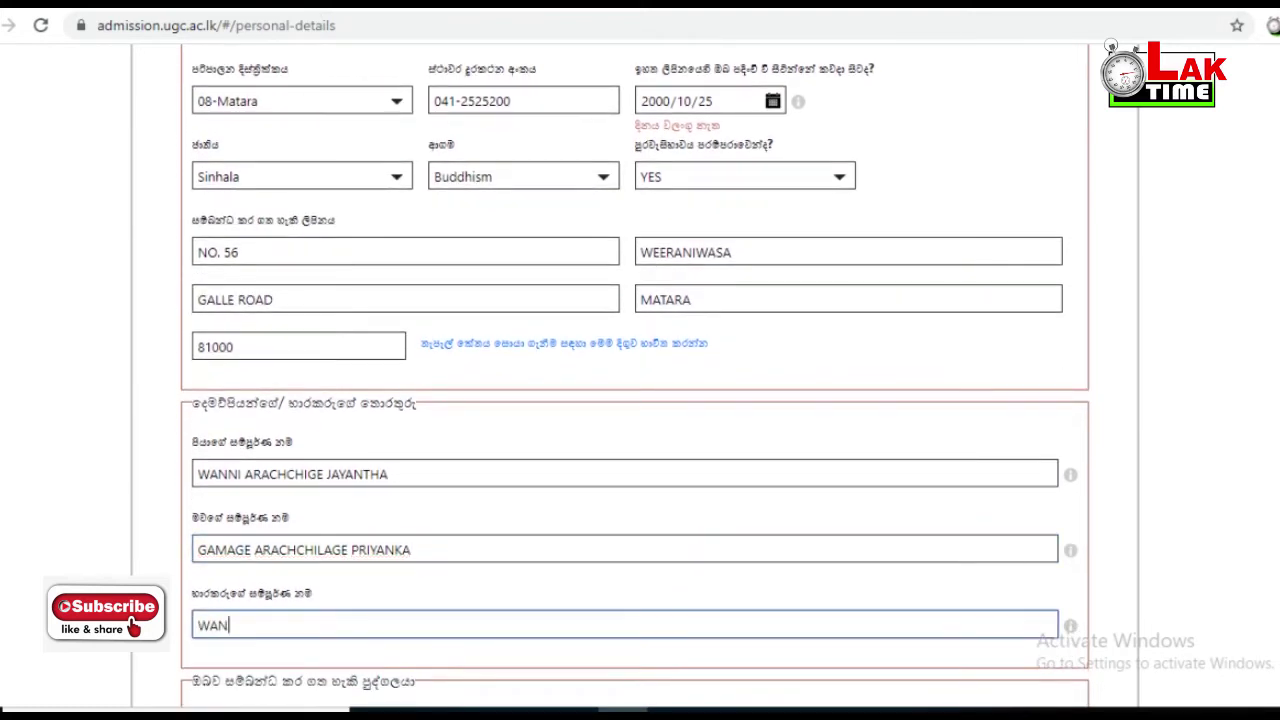
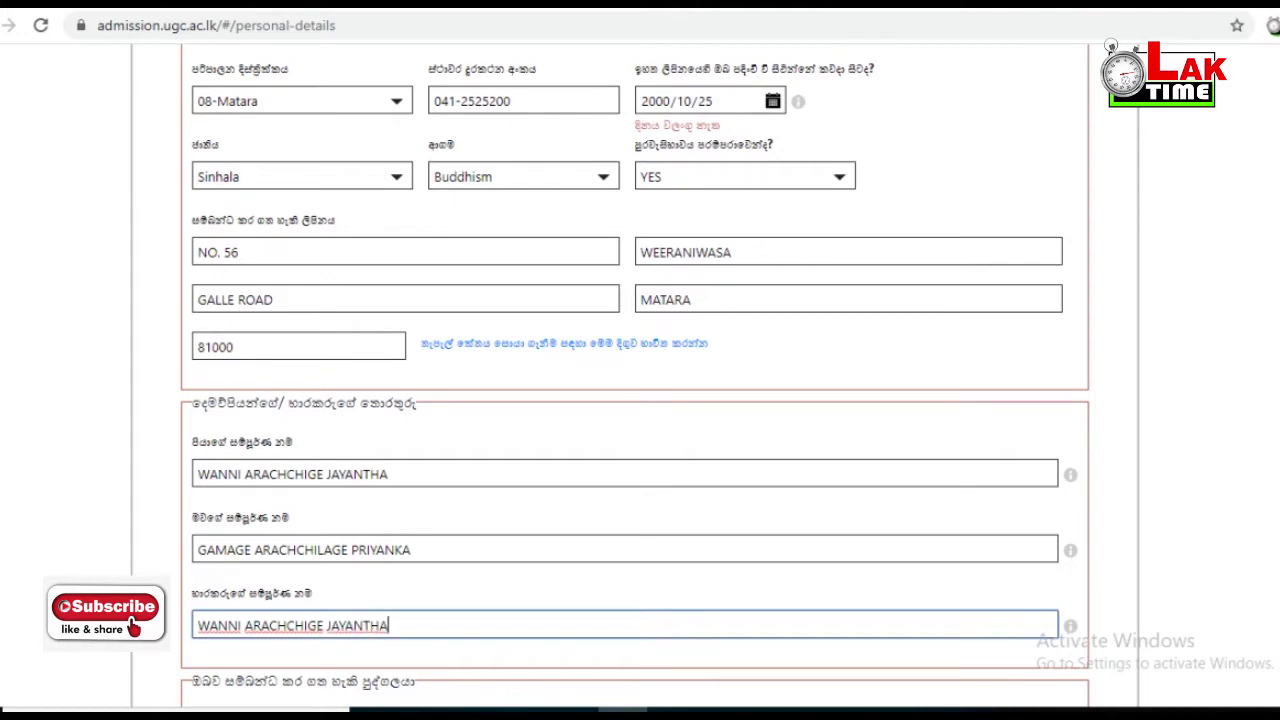
{"action": "scroll", "coordinate": [640, 360], "scroll_direction": "down", "scroll_amount": 2}
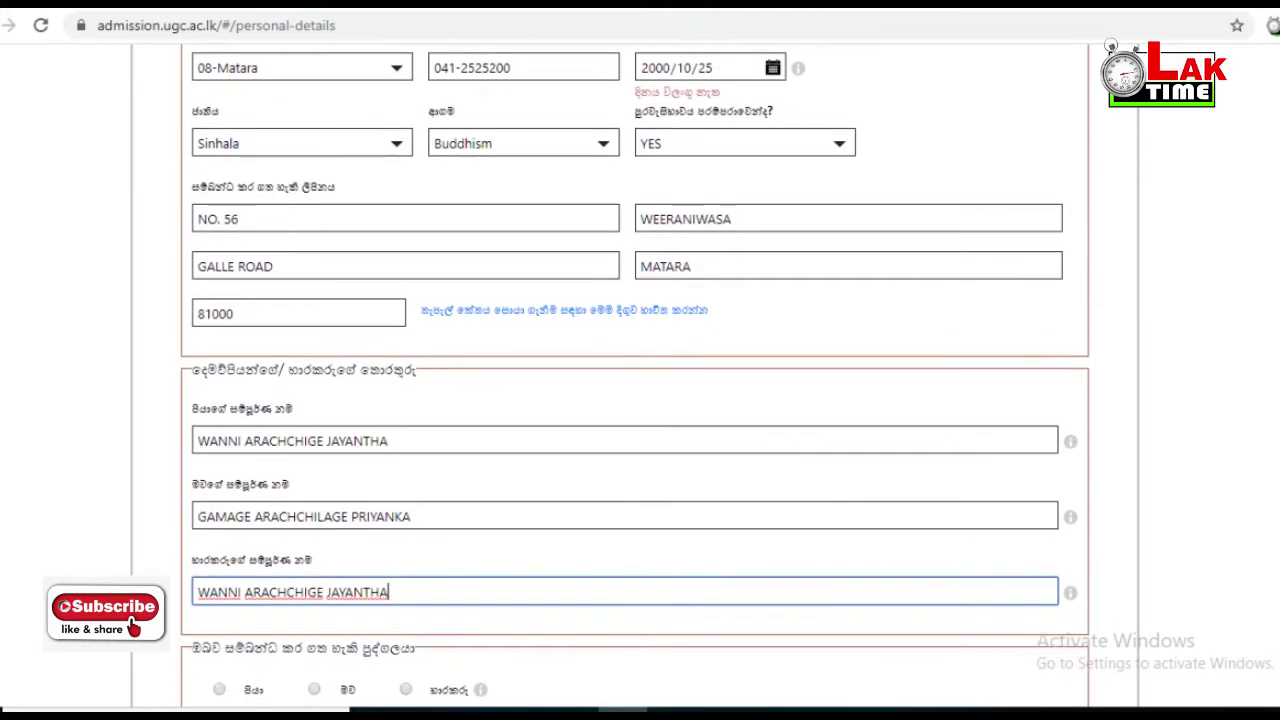
{"action": "scroll", "coordinate": [640, 360], "scroll_direction": "down", "scroll_amount": 3}
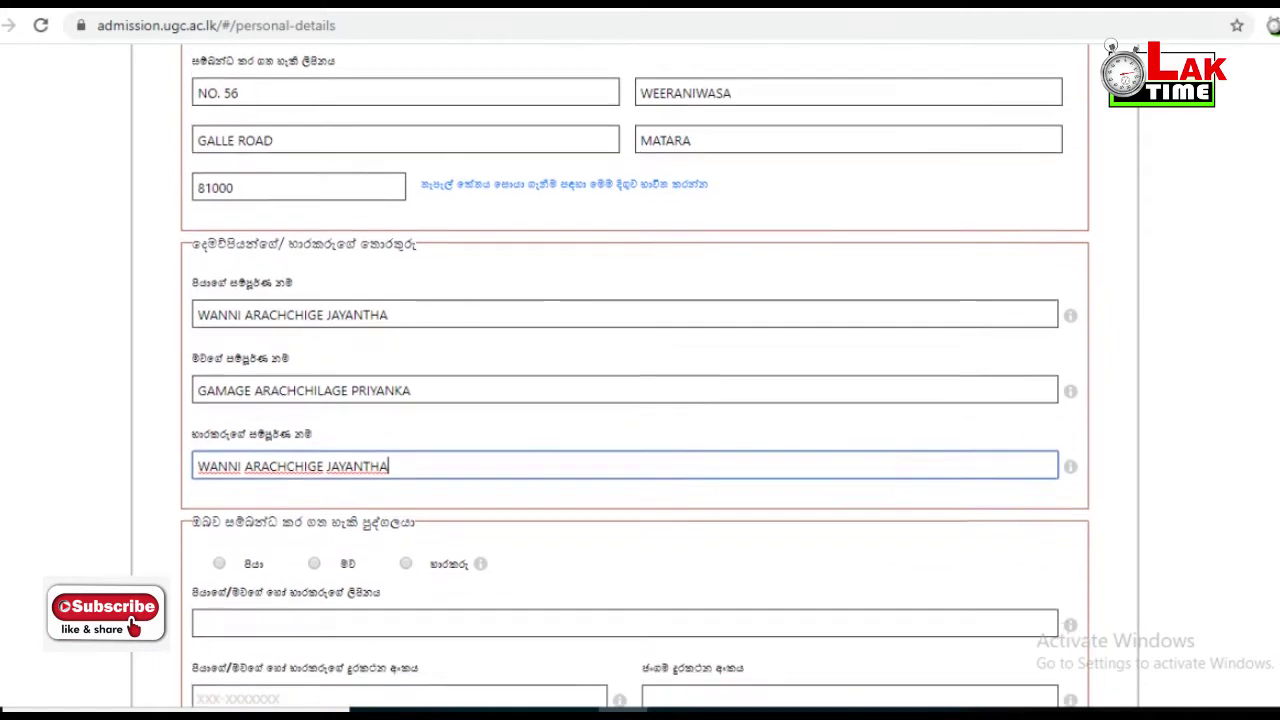
{"action": "scroll", "coordinate": [640, 360], "scroll_direction": "down", "scroll_amount": 2}
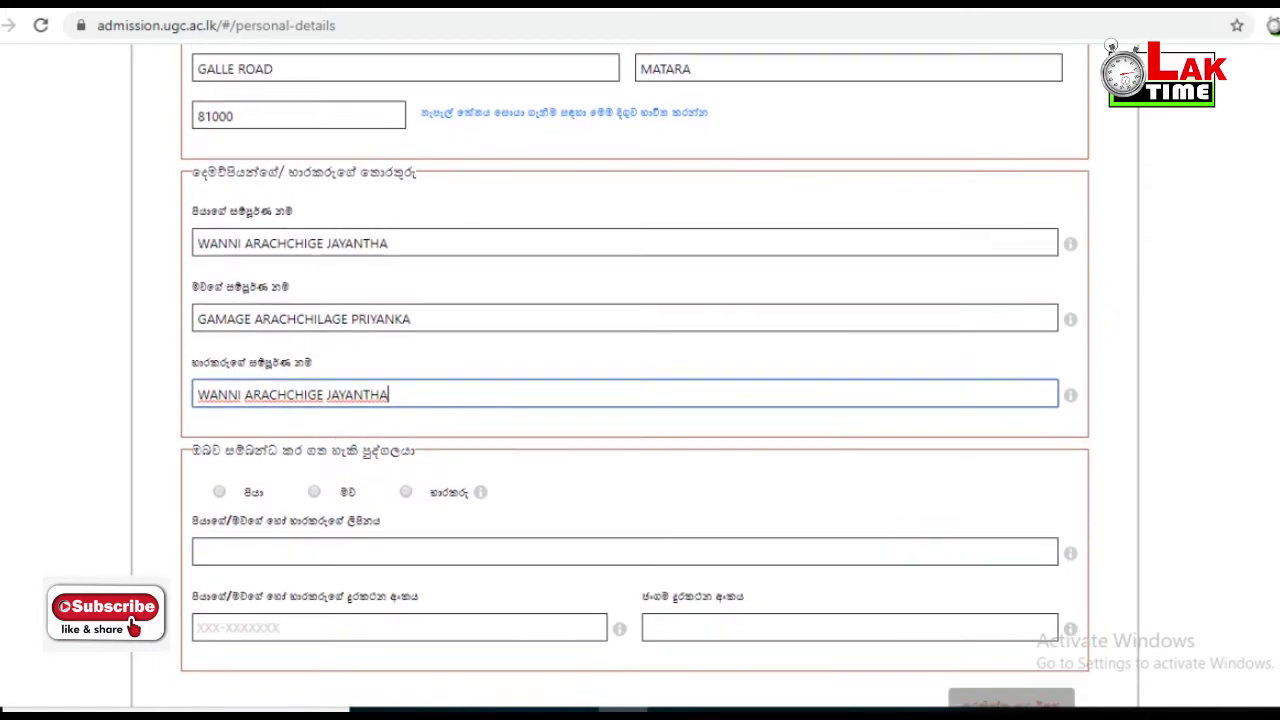
- Make the father the contact person and copy the permanent address into the contact address
{"action": "left_click", "coordinate": [219, 482]}
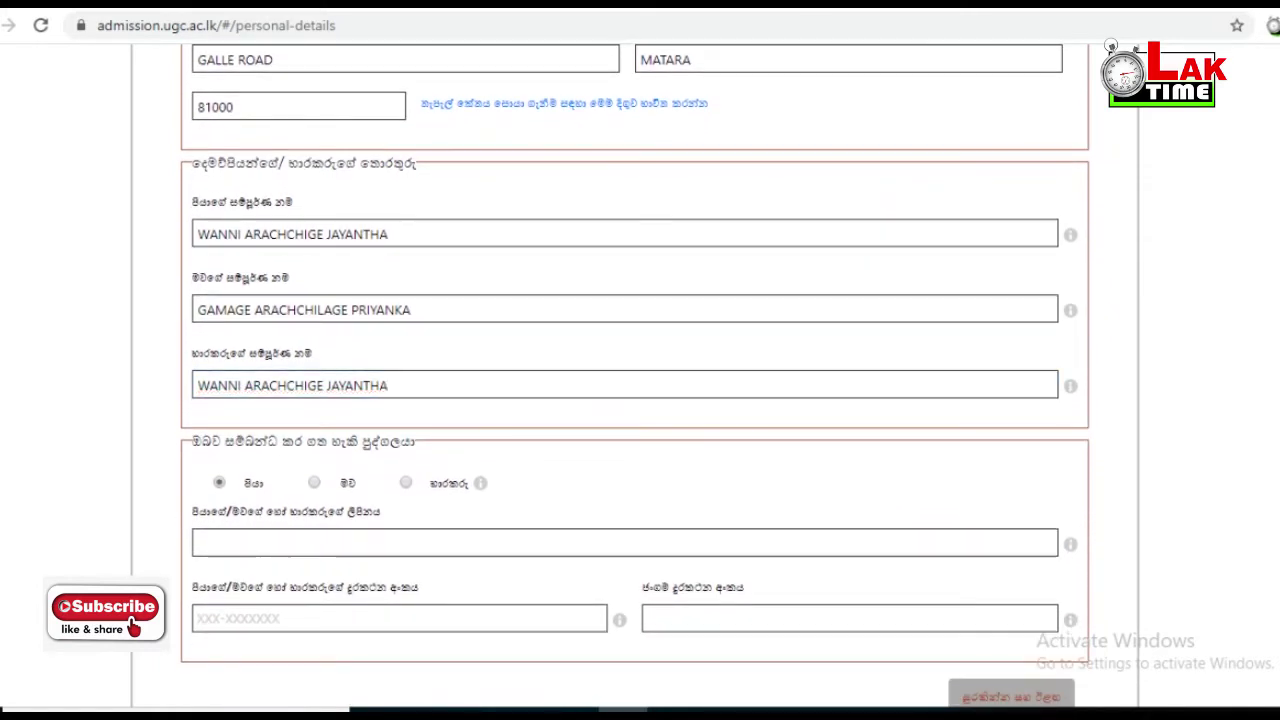
{"action": "scroll", "coordinate": [635, 377], "scroll_direction": "up", "scroll_amount": 6}
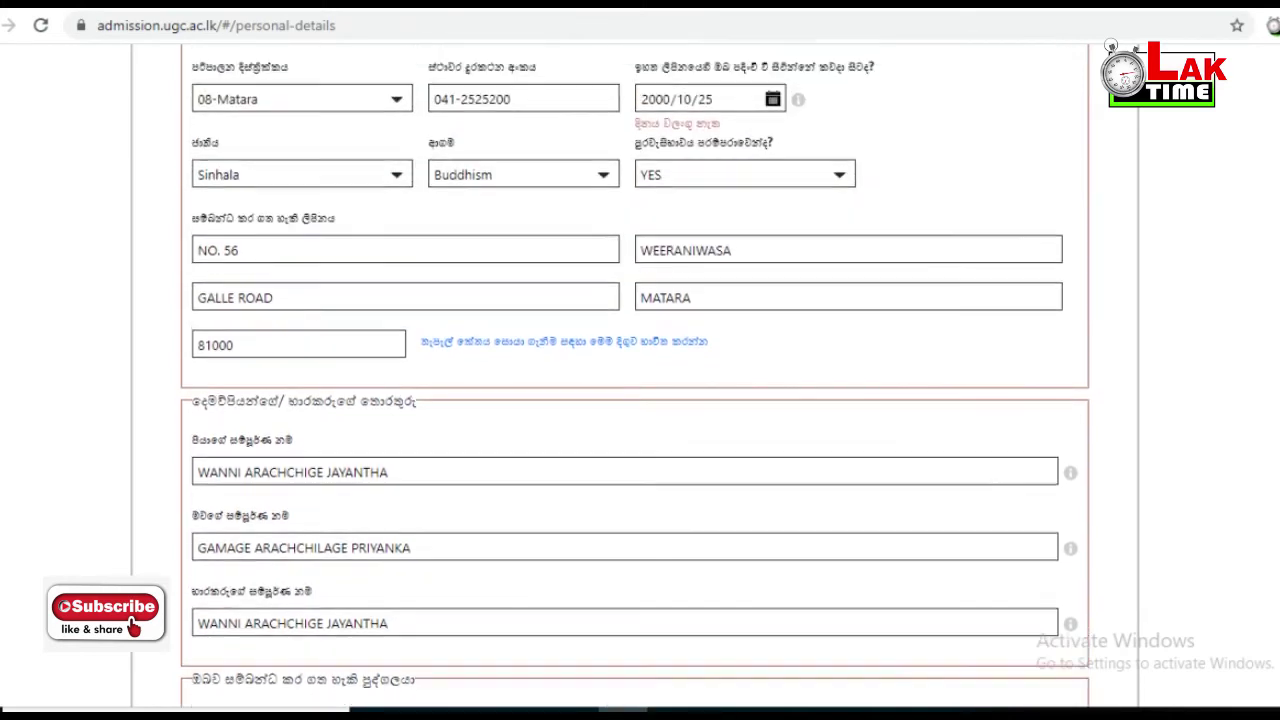
{"action": "scroll", "coordinate": [635, 377], "scroll_direction": "up", "scroll_amount": 3}
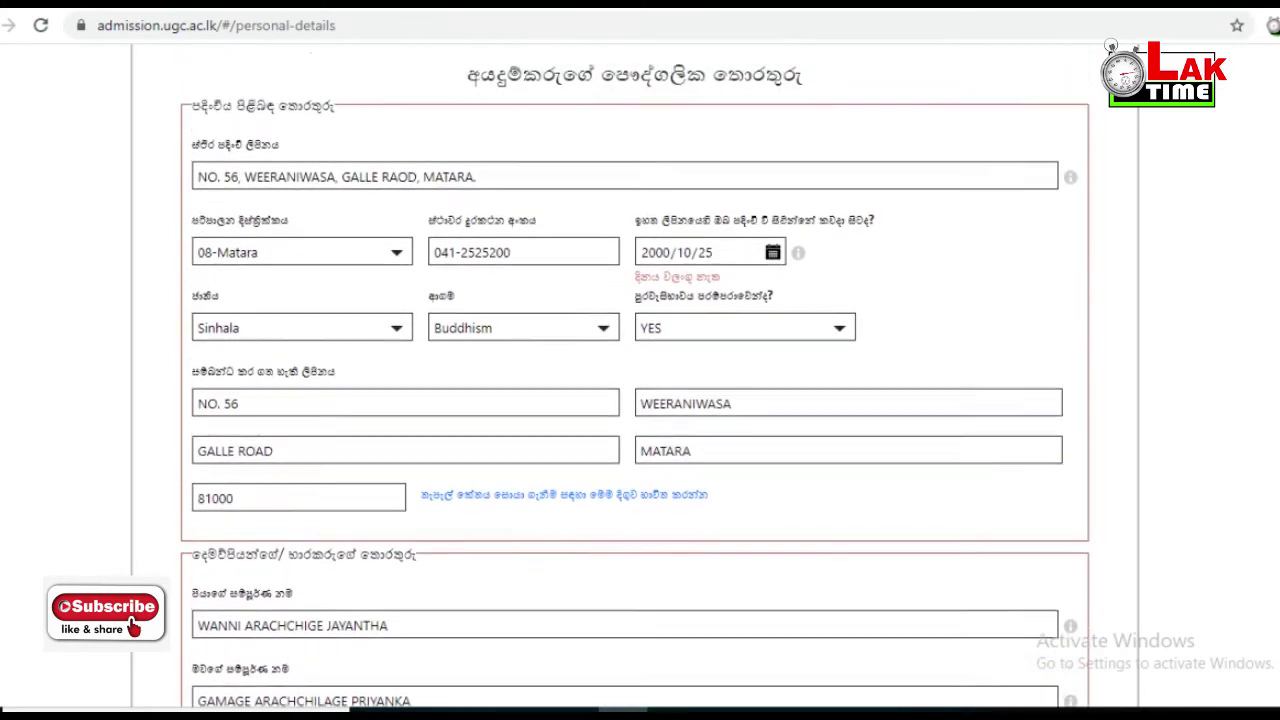
{"action": "left_click_drag", "start_coordinate": [476, 199], "coordinate": [207, 199]}
{"action": "scroll", "coordinate": [635, 377], "scroll_direction": "down", "scroll_amount": 8}
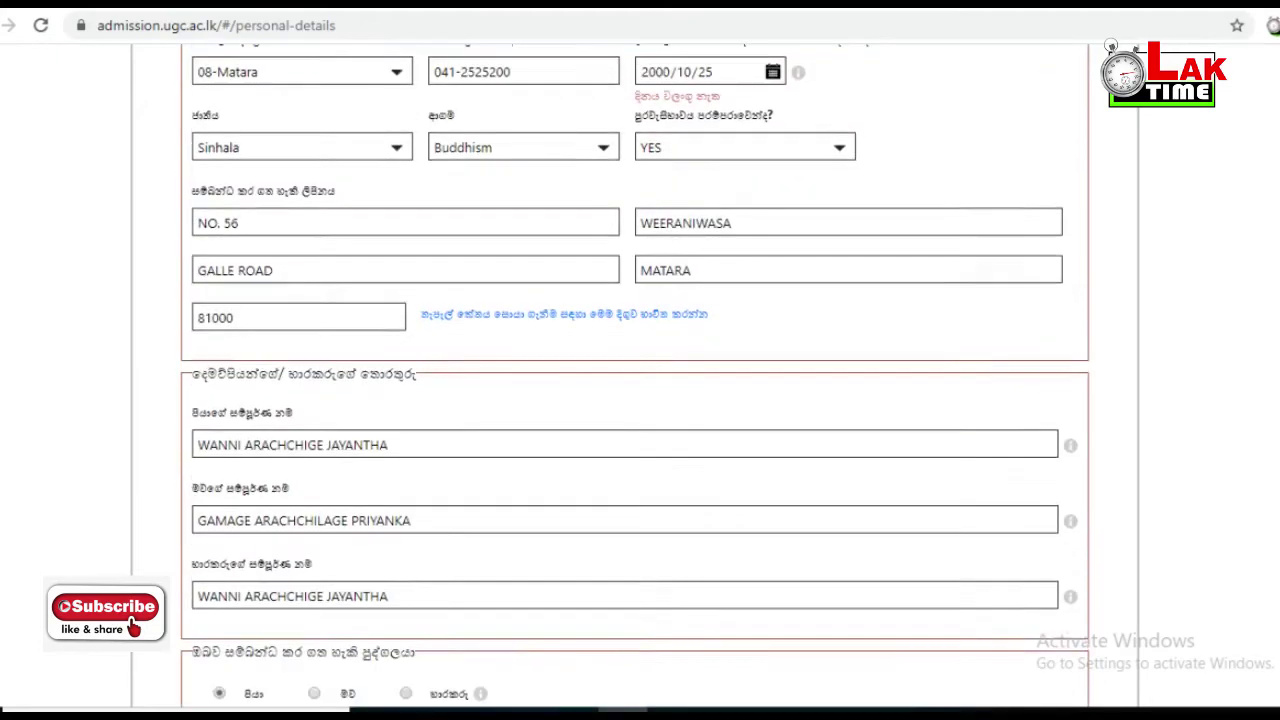
{"action": "scroll", "coordinate": [635, 376], "scroll_direction": "down", "scroll_amount": 2}
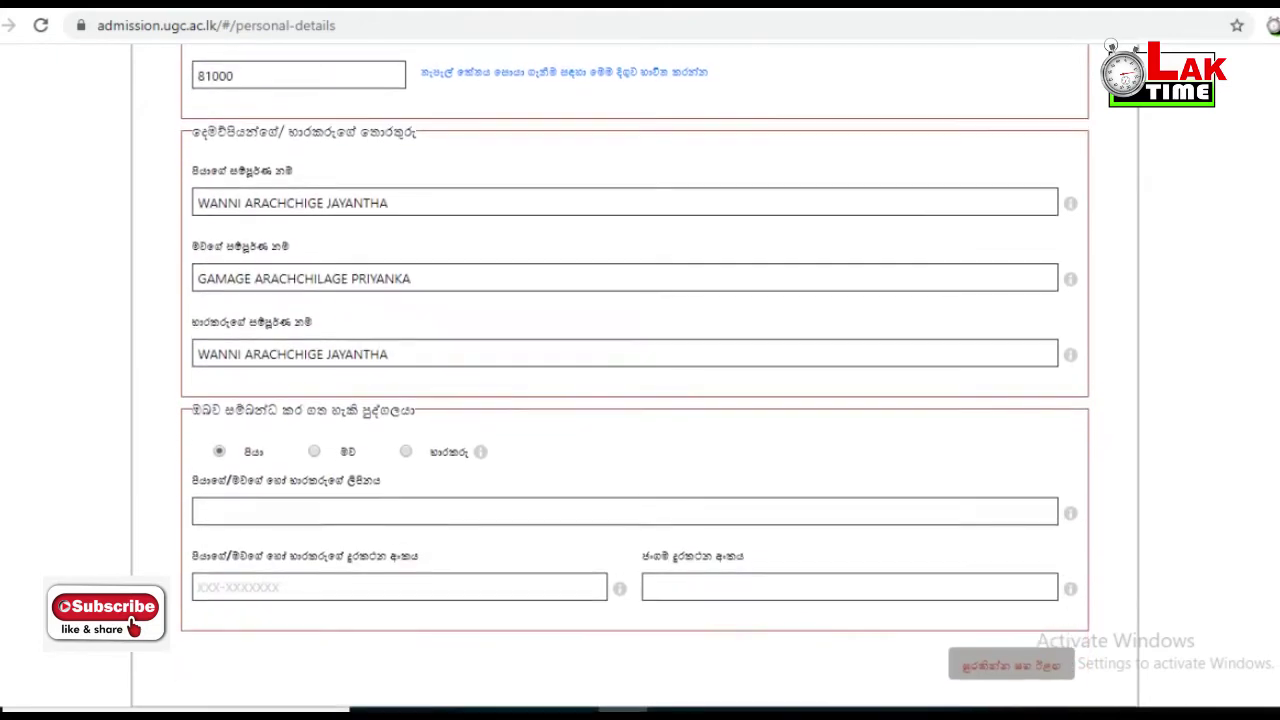
{"action": "left_click", "coordinate": [625, 480]}
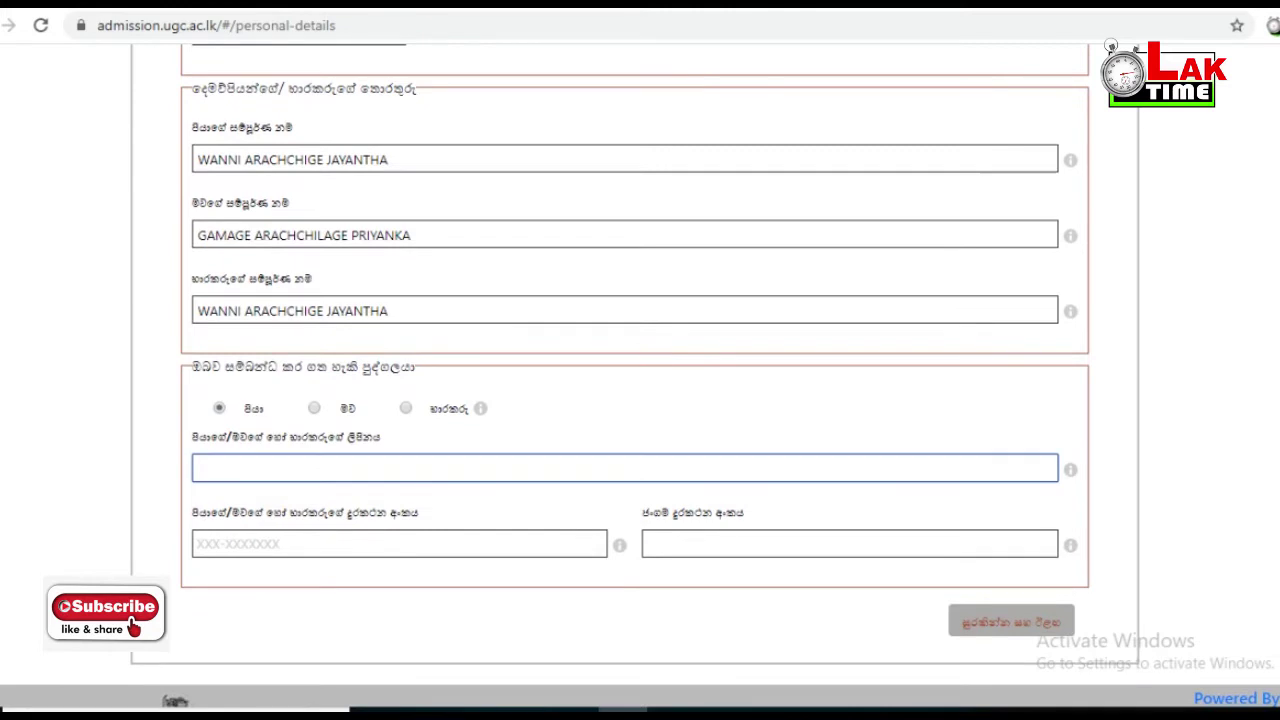
- Enter the contact person's landline and mobile numbers
{"action": "left_click", "coordinate": [399, 544]}
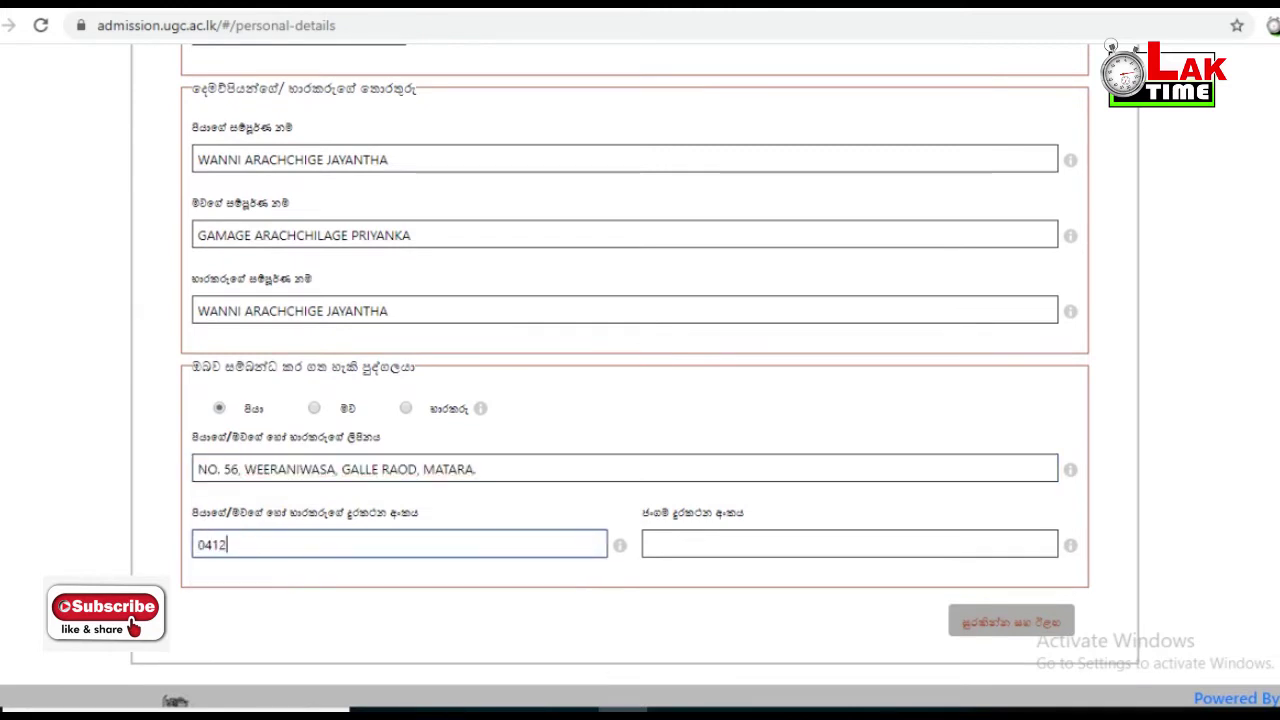
{"action": "key", "text": "Tab"}
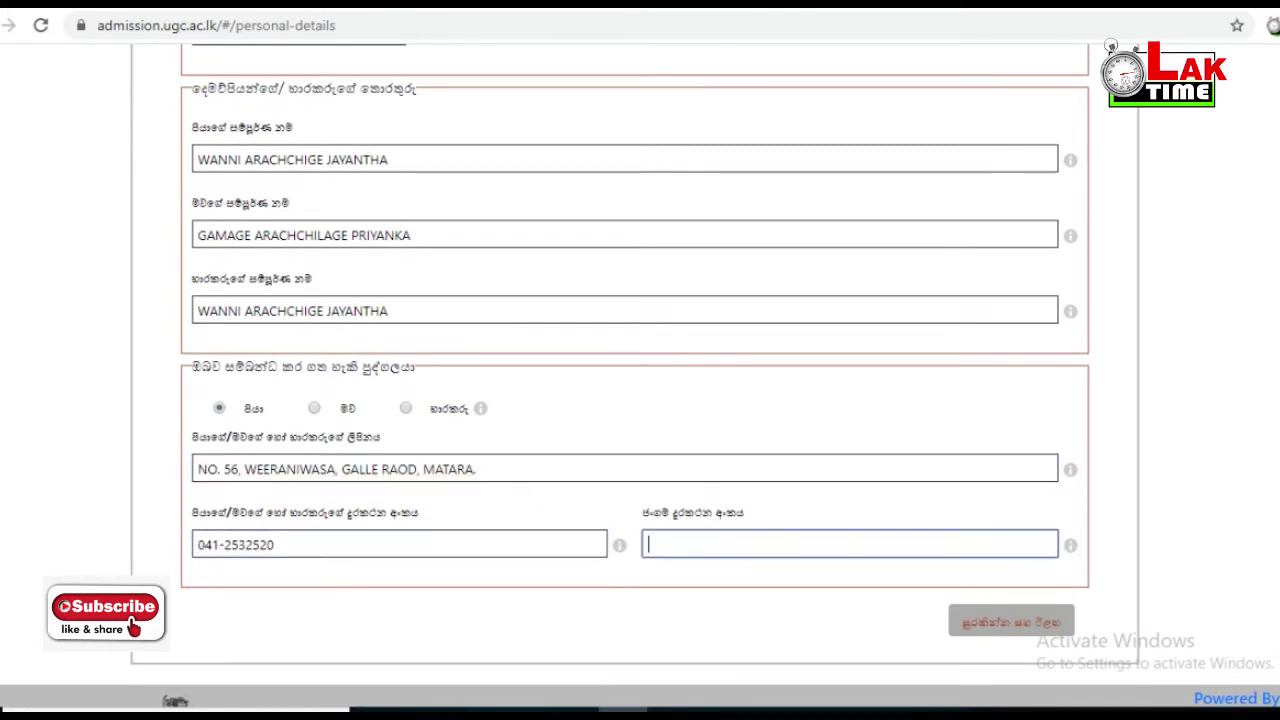
{"action": "type", "text": "071000000"}
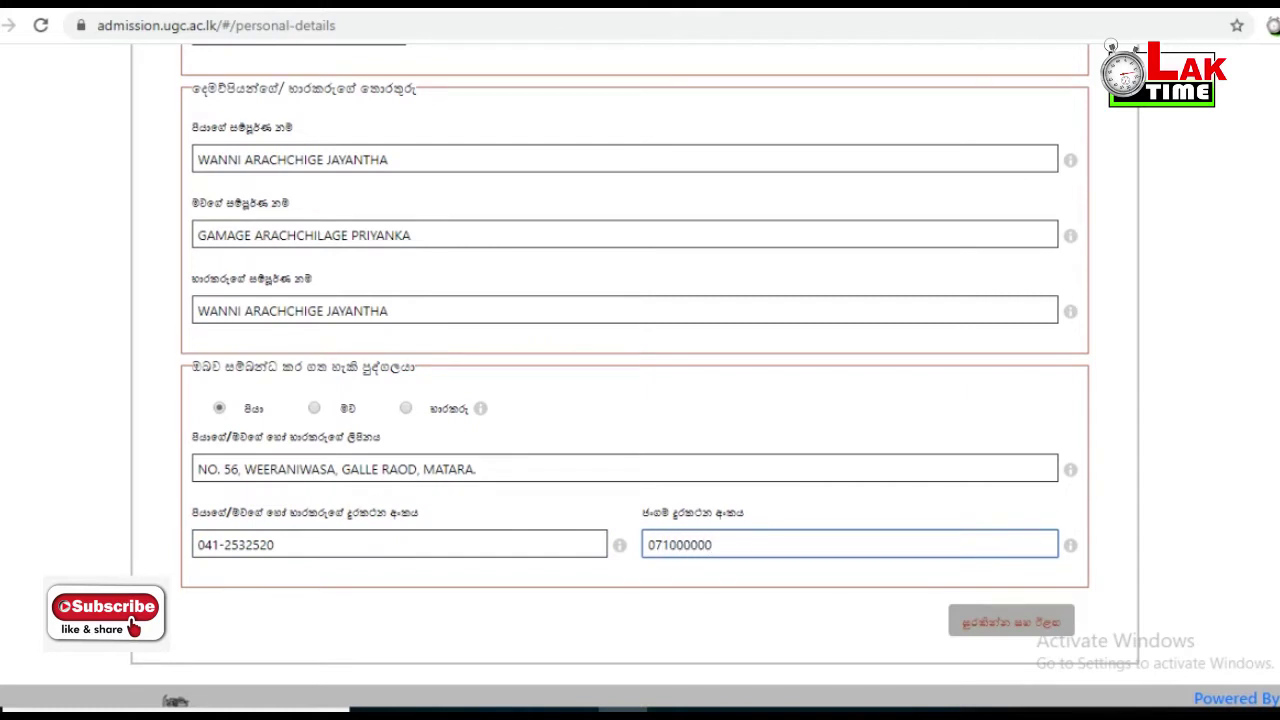
{"action": "scroll", "coordinate": [640, 376], "scroll_direction": "down", "scroll_amount": 1}
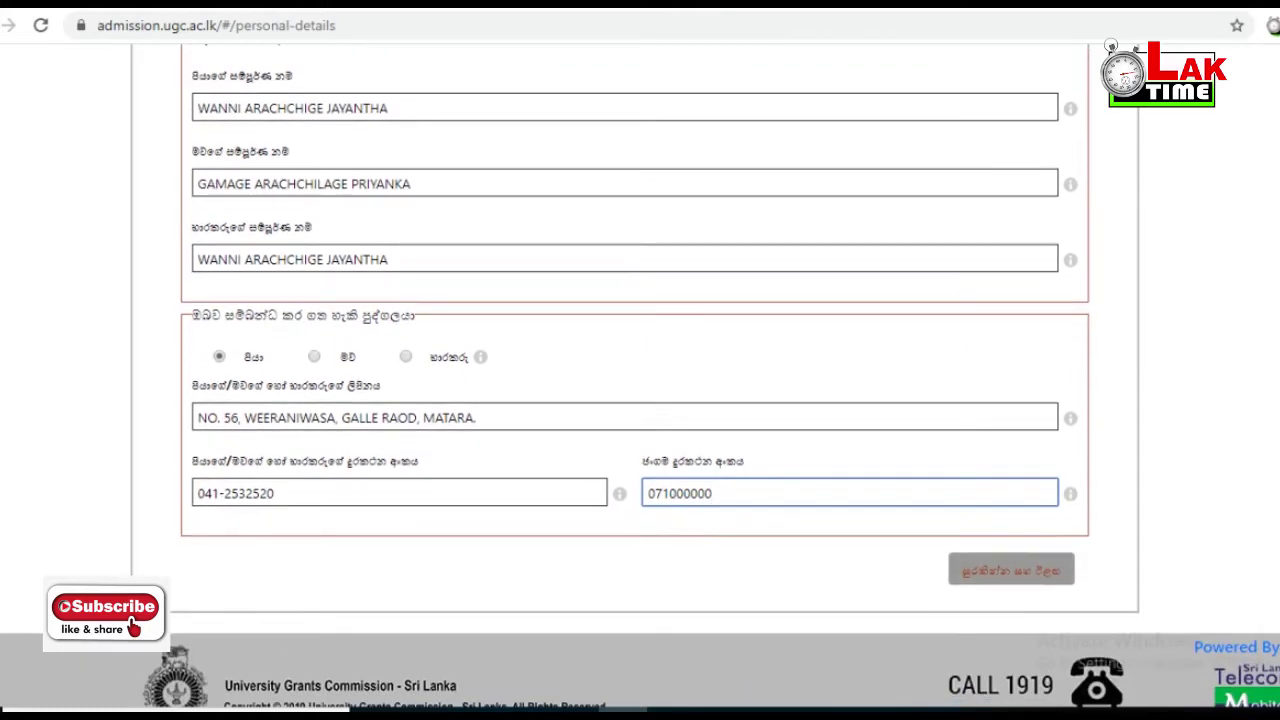
{"action": "left_click", "coordinate": [1011, 569]}
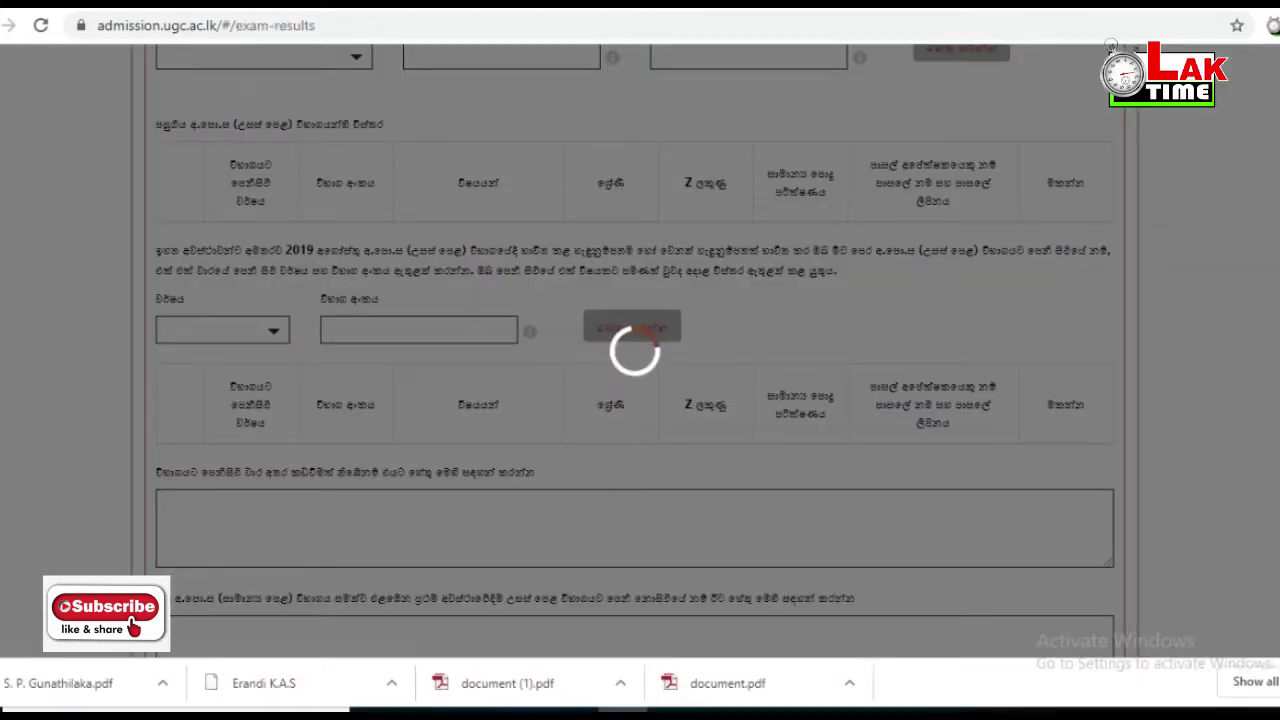
{"action": "scroll", "coordinate": [640, 376], "scroll_direction": "up", "scroll_amount": 4}
{"action": "scroll", "coordinate": [640, 376], "scroll_direction": "up", "scroll_amount": 2}
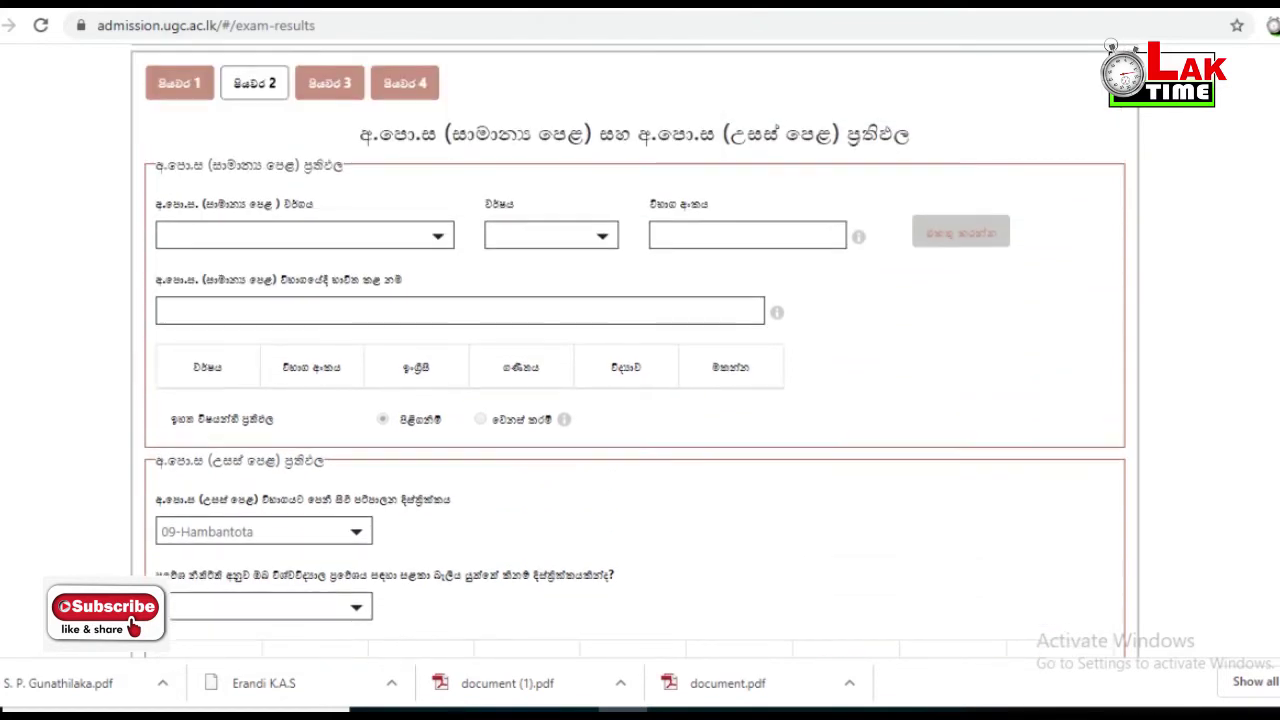
{"action": "scroll", "coordinate": [640, 376], "scroll_direction": "up", "scroll_amount": 1}
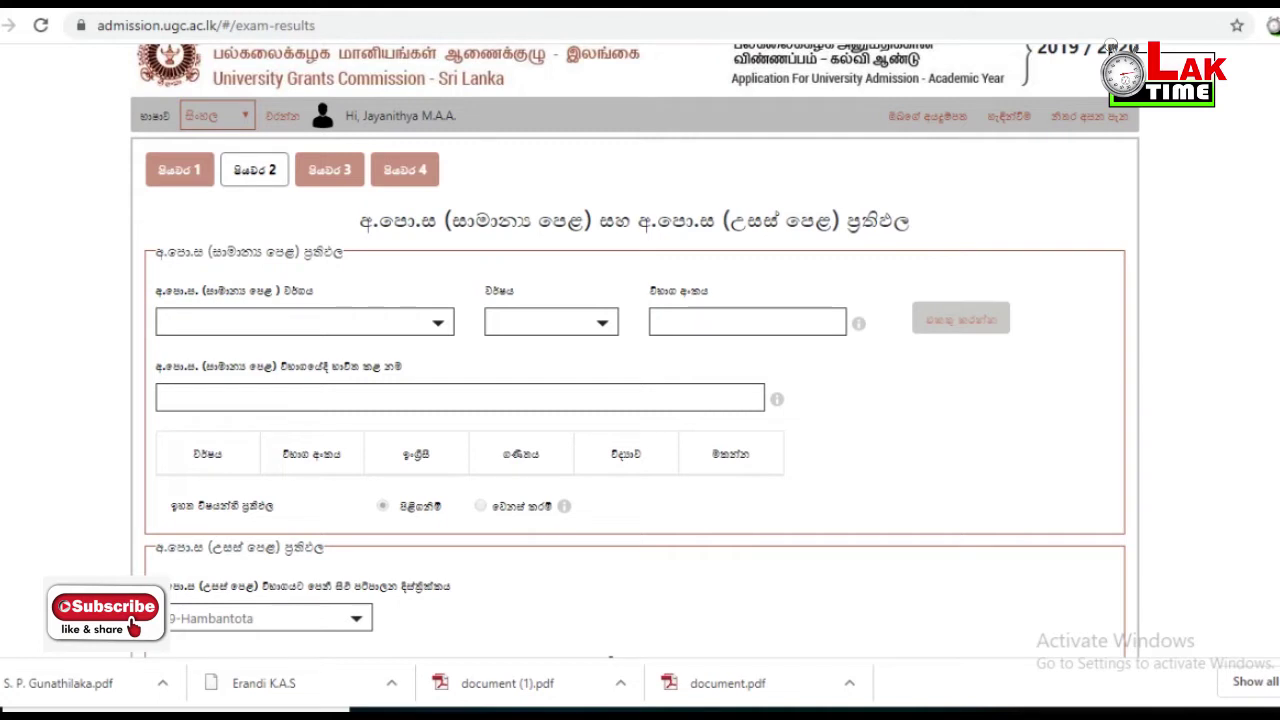
{"action": "left_click", "coordinate": [1111, 709]}
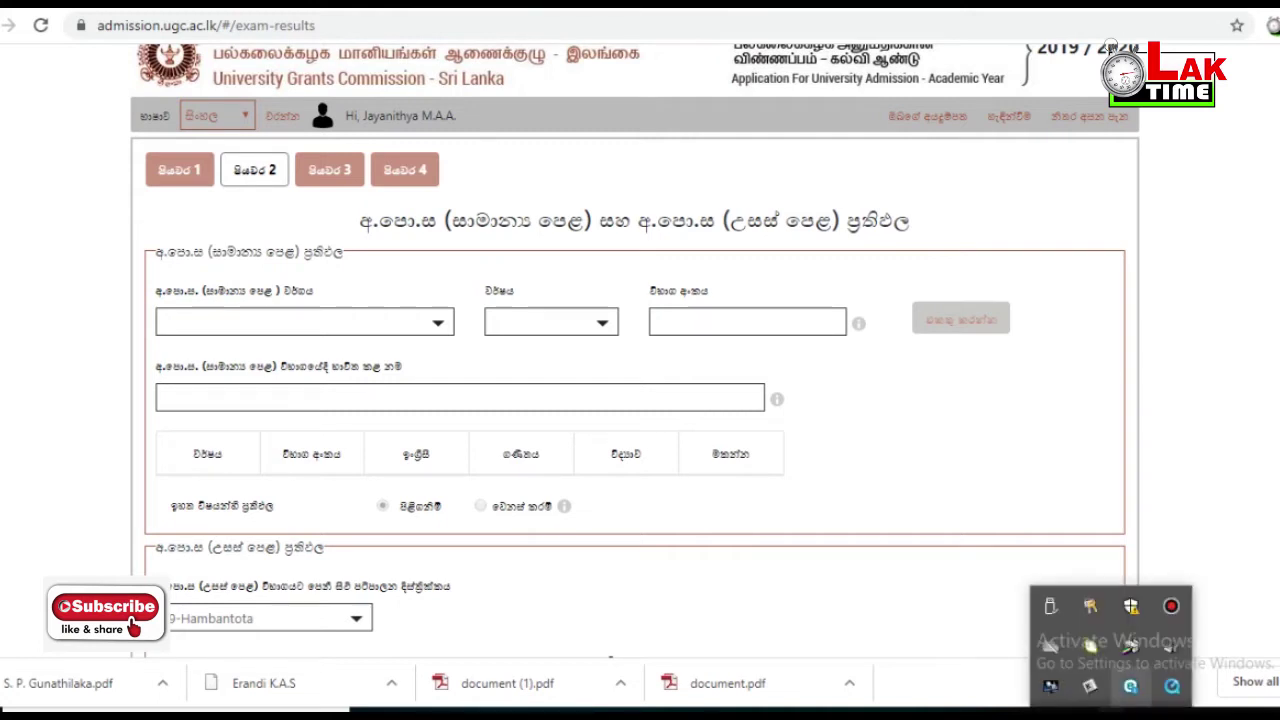
{"action": "key", "text": "Escape"}
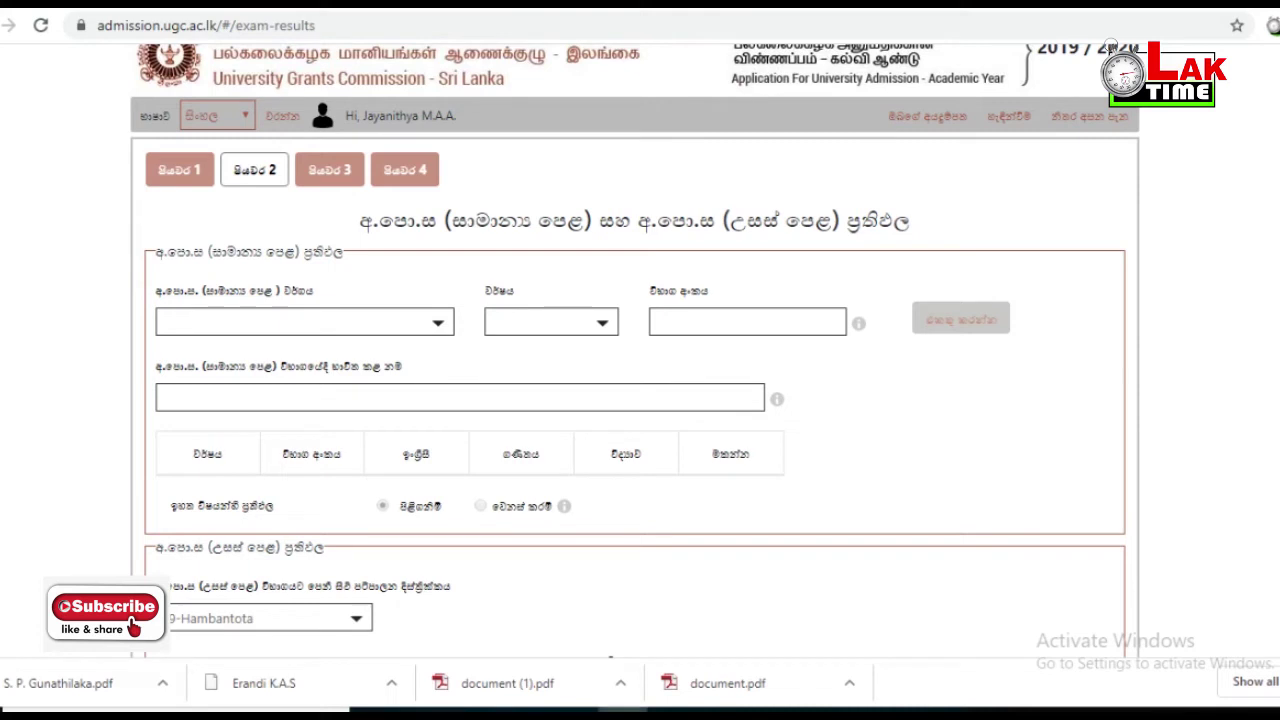
{"action": "scroll", "coordinate": [635, 350], "scroll_direction": "up", "scroll_amount": 1}
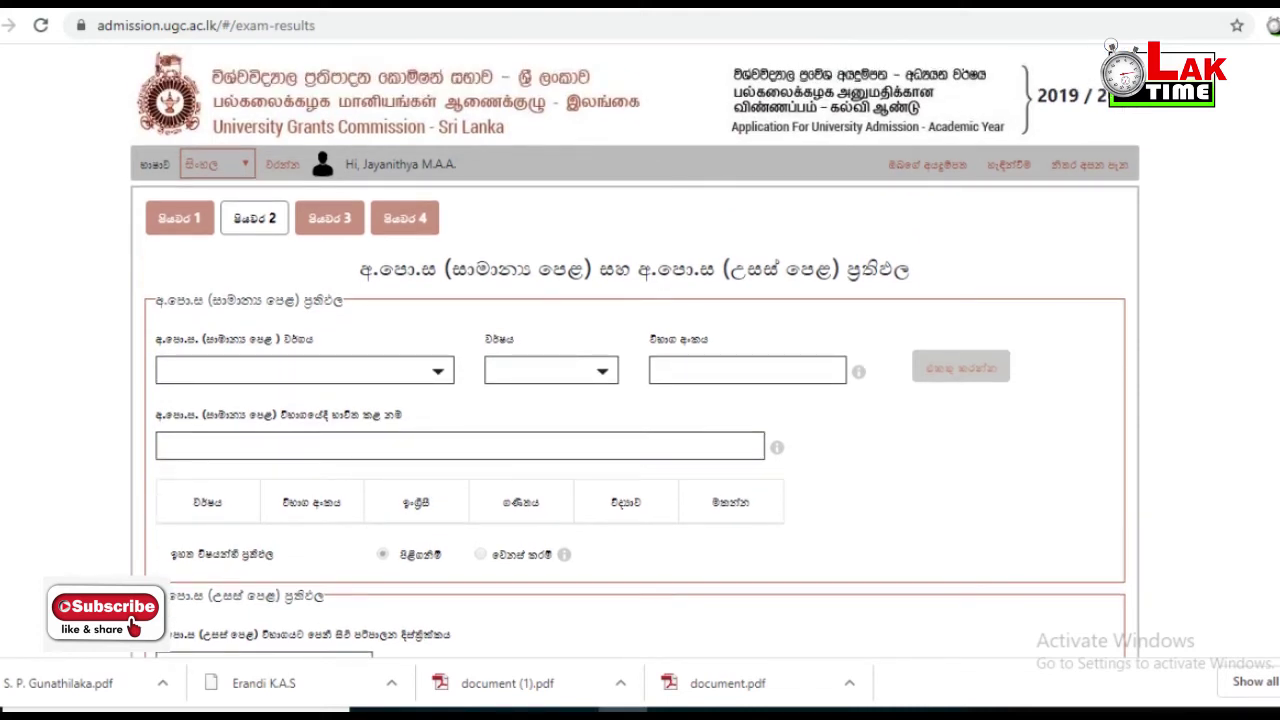
- Look up the 2015 Local O/L results using the applicant's exam number
{"action": "left_click", "coordinate": [304, 370]}
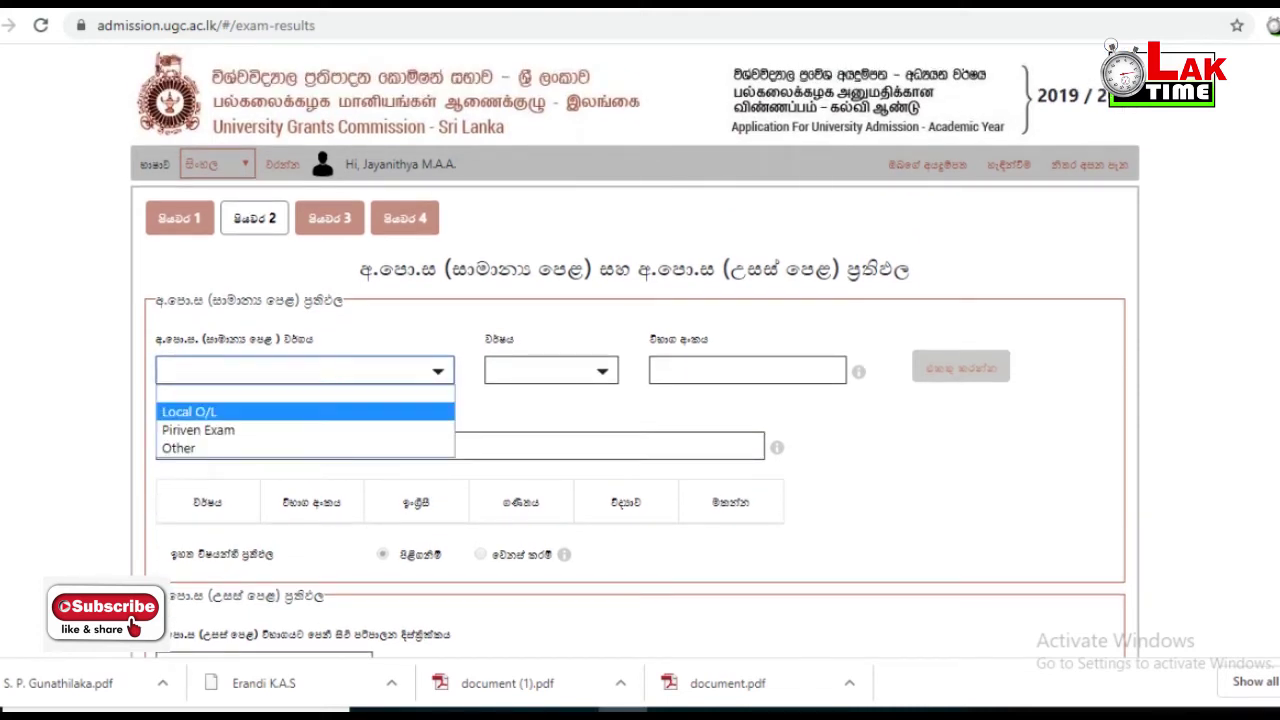
{"action": "left_click", "coordinate": [189, 411]}
{"action": "left_click", "coordinate": [551, 370]}
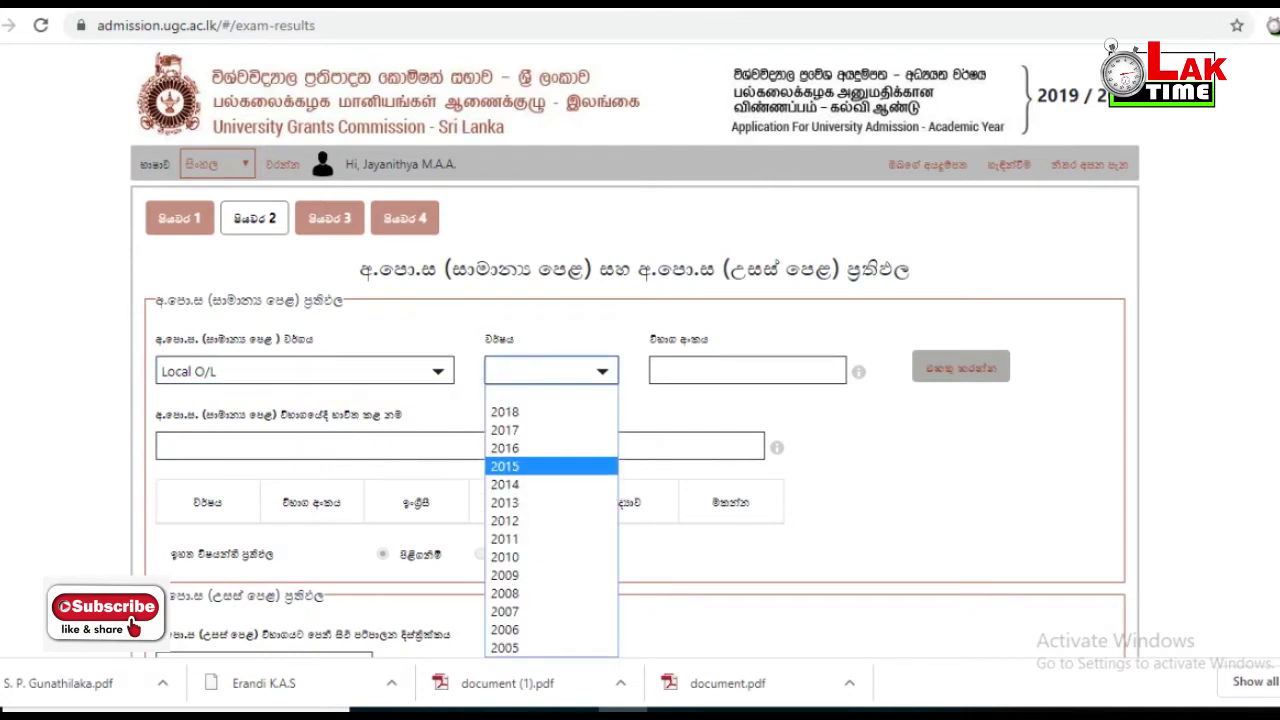
{"action": "left_click", "coordinate": [551, 466]}
{"action": "left_click", "coordinate": [748, 370]}
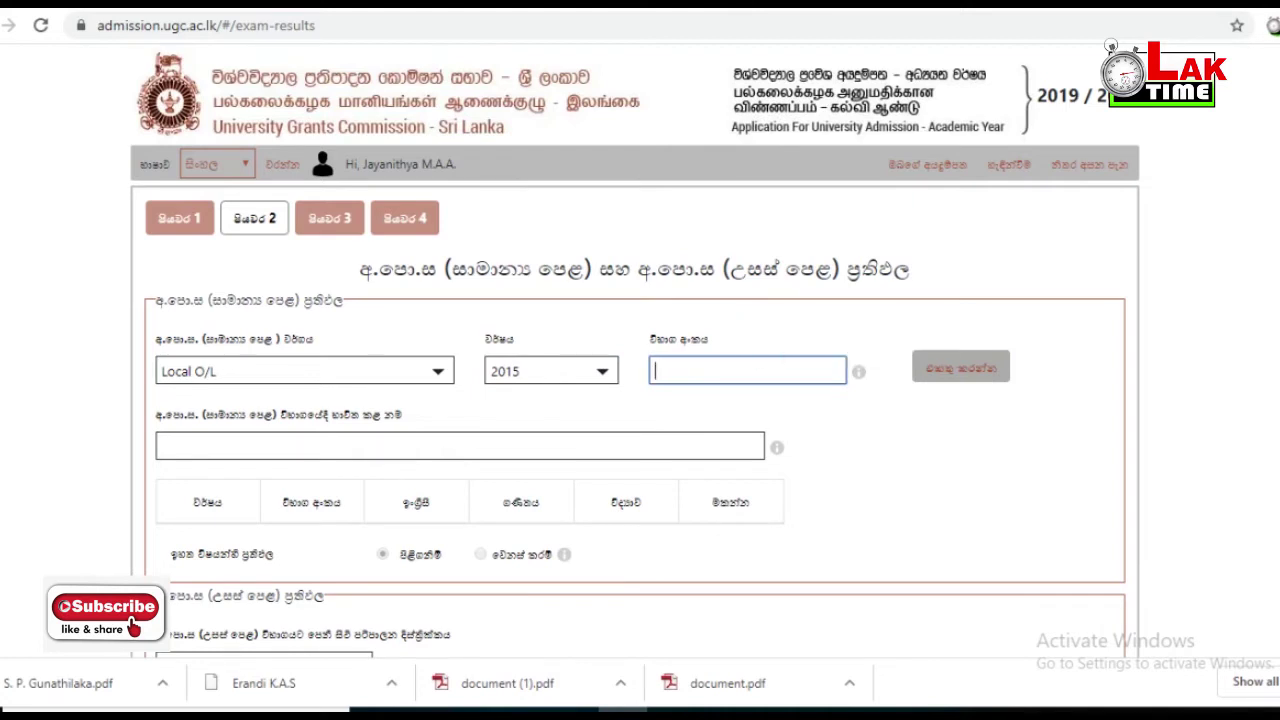
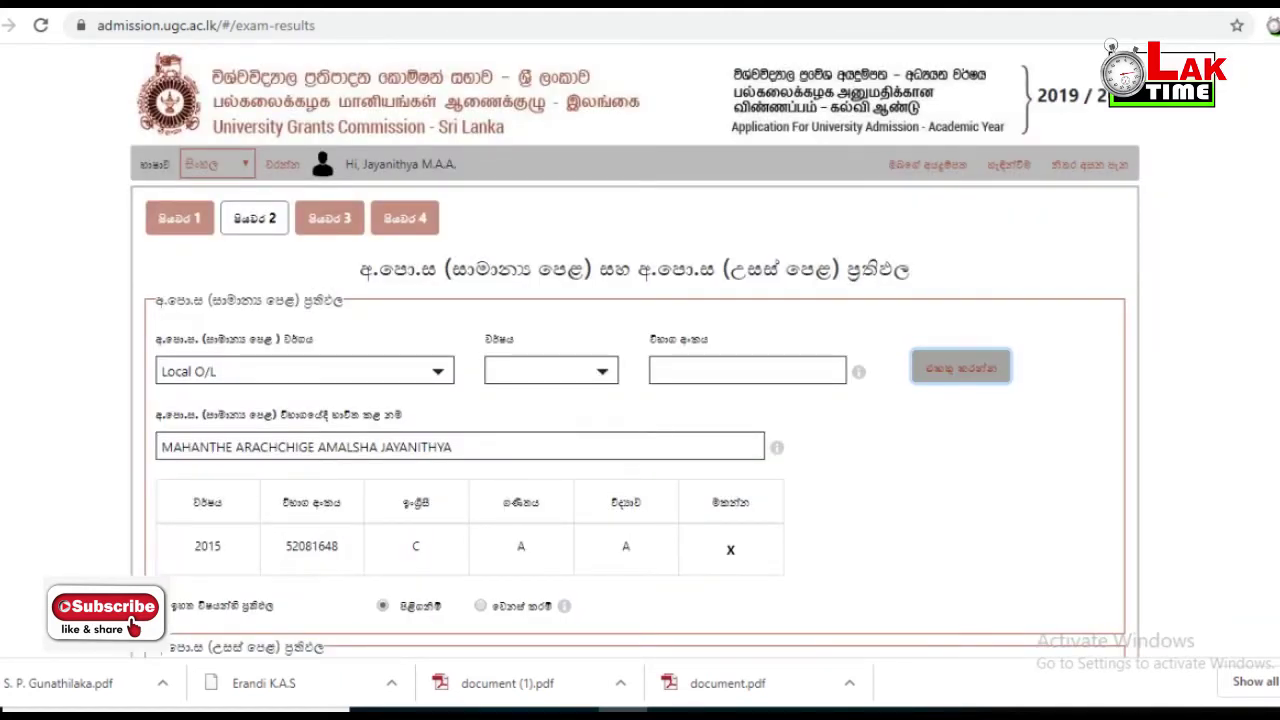
{"action": "scroll", "coordinate": [635, 400], "scroll_direction": "down", "scroll_amount": 3}
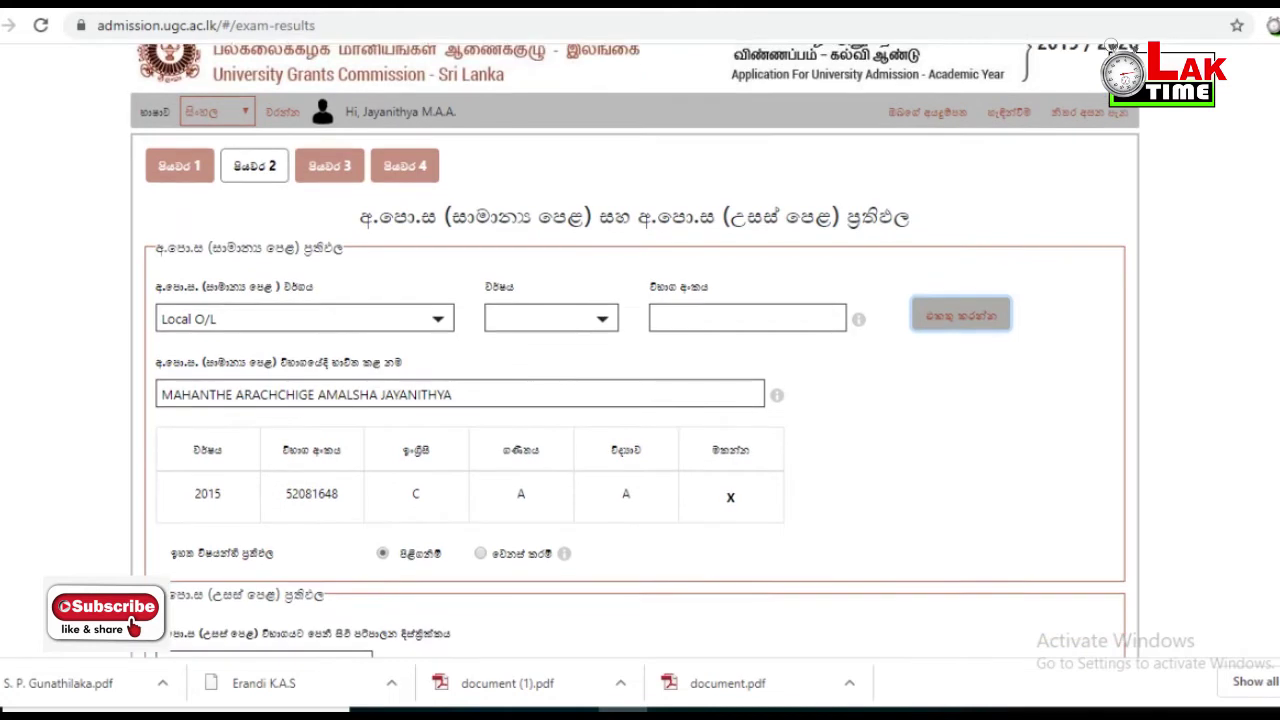
{"action": "scroll", "coordinate": [635, 350], "scroll_direction": "down", "scroll_amount": 1}
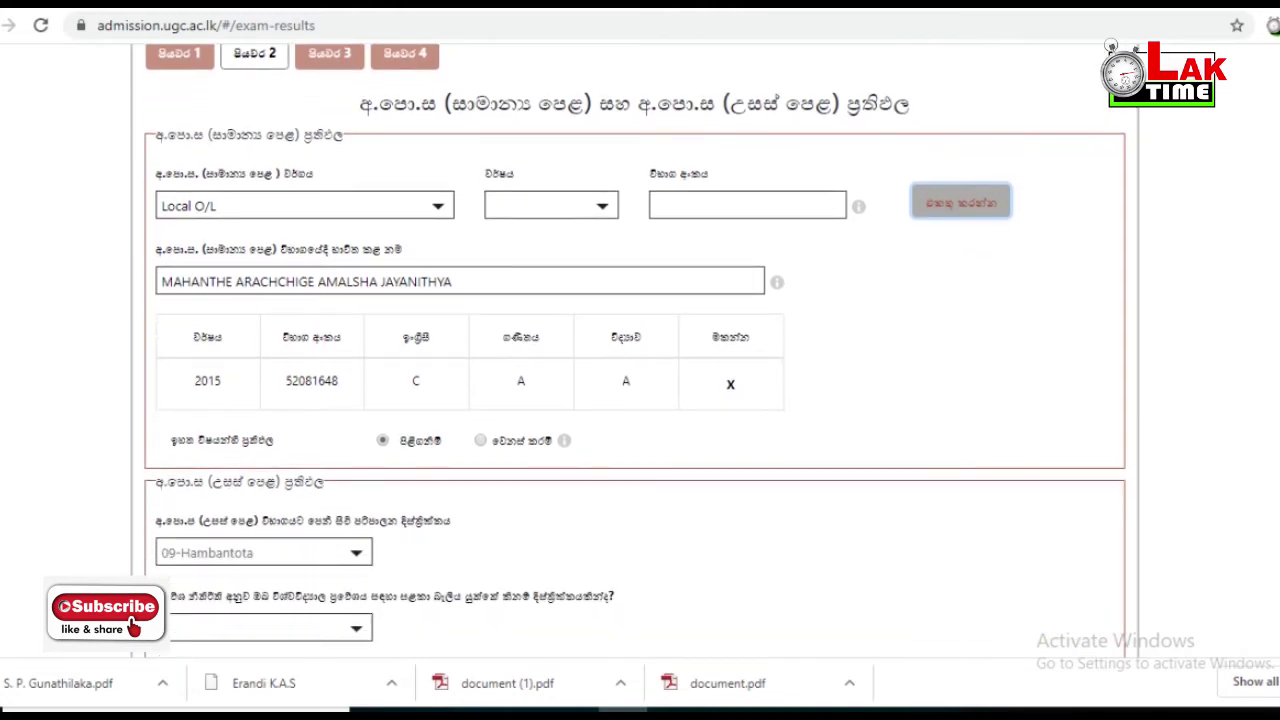
{"action": "scroll", "coordinate": [635, 350], "scroll_direction": "down", "scroll_amount": 4}
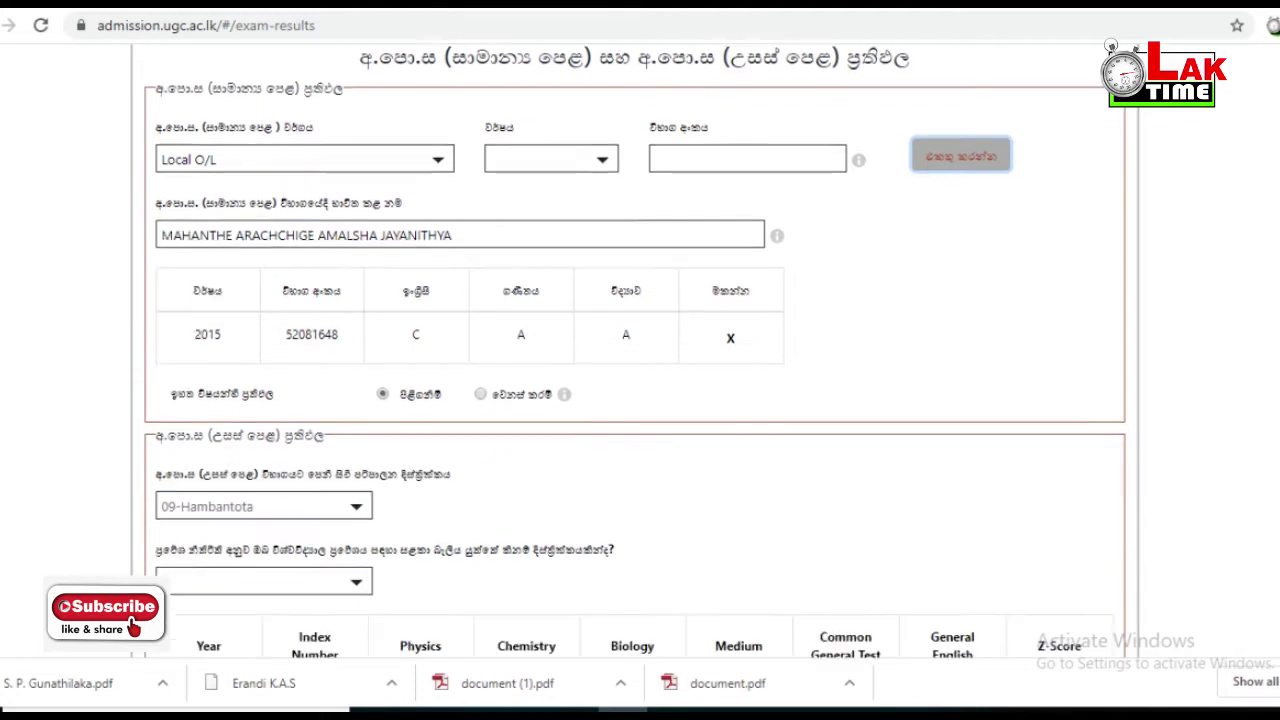
- Choose 09-Hambantota as the district claimed for university admission
{"action": "scroll", "coordinate": [635, 350], "scroll_direction": "down", "scroll_amount": 2}
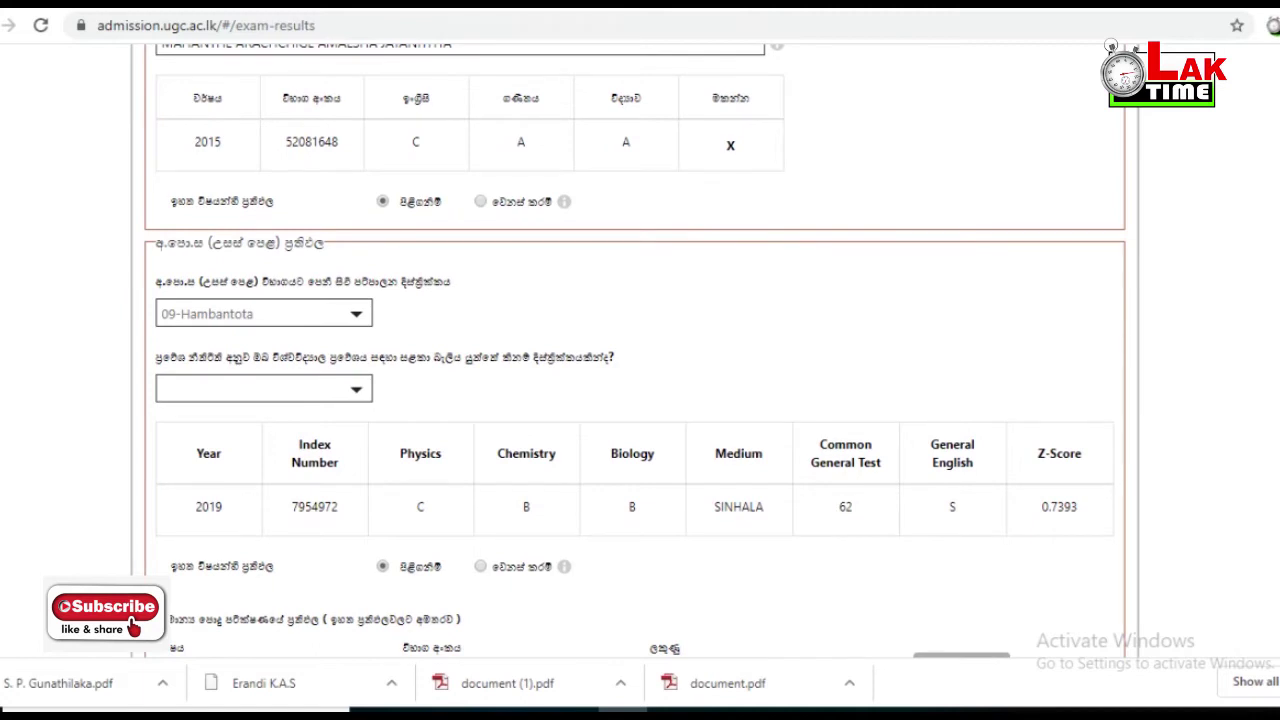
{"action": "left_click", "coordinate": [263, 389]}
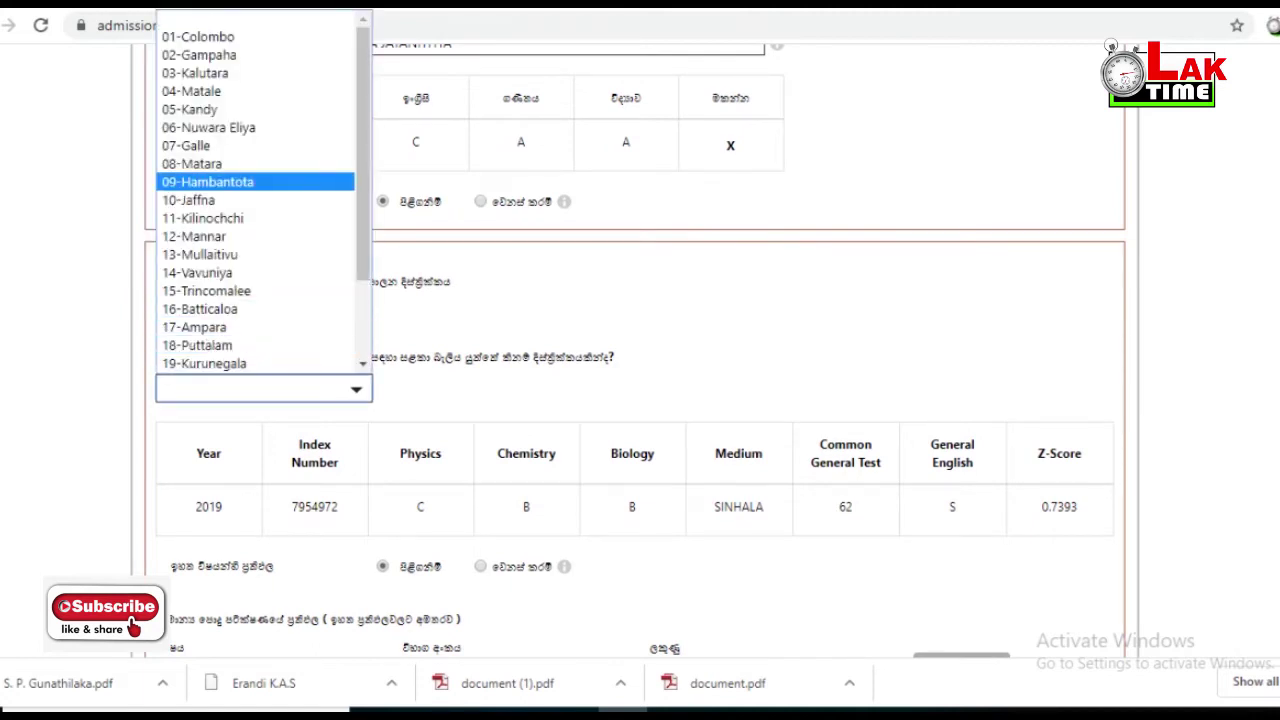
{"action": "key", "text": "Down"}
{"action": "key", "text": "Return"}
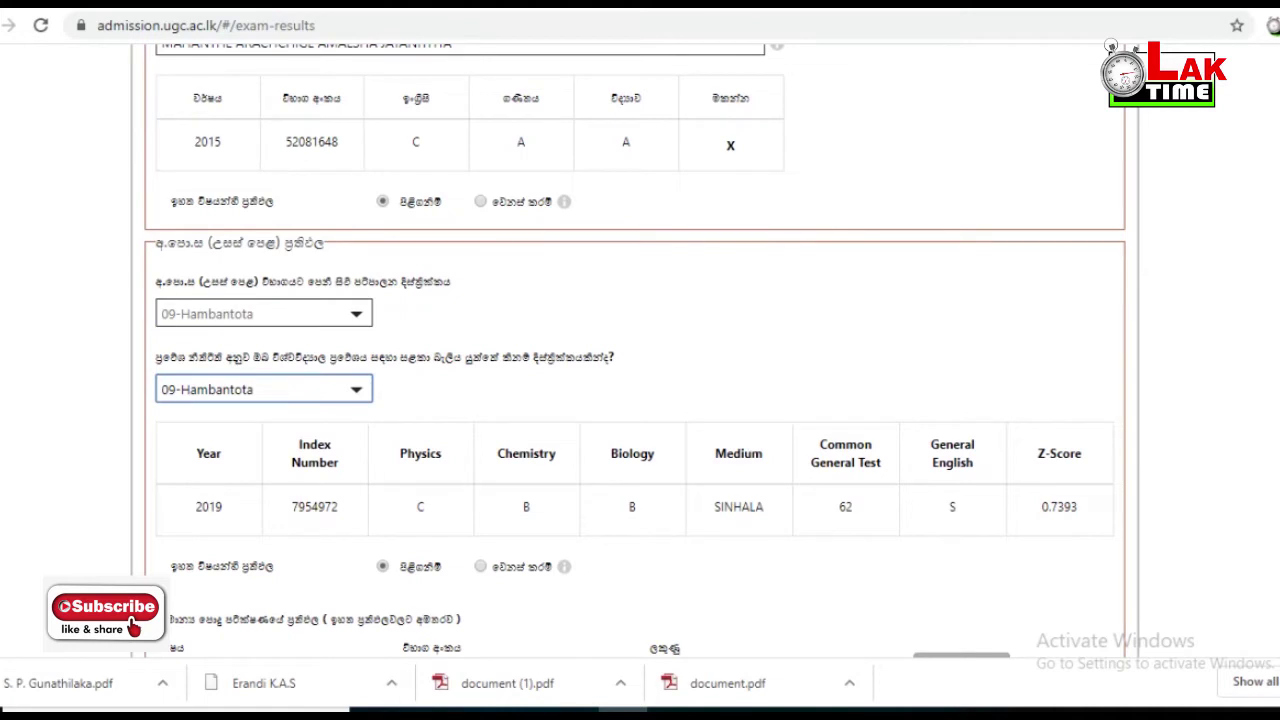
{"action": "scroll", "coordinate": [635, 350], "scroll_direction": "down", "scroll_amount": 3}
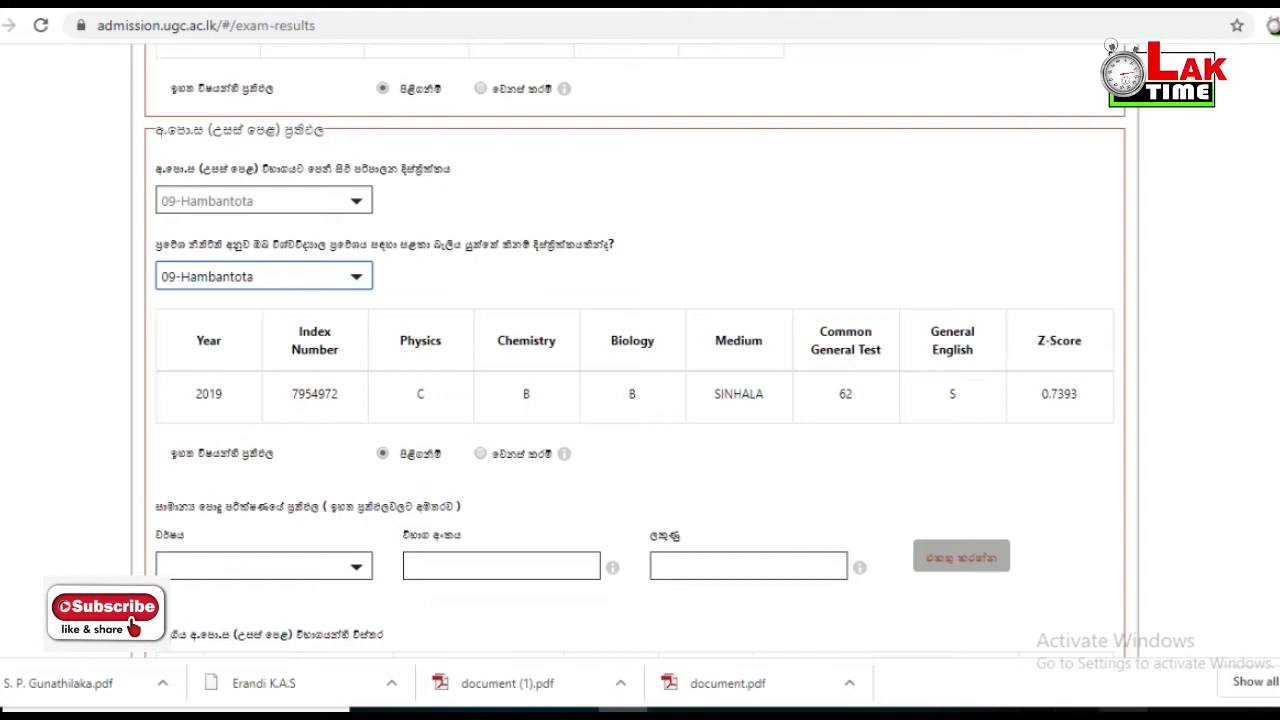
{"action": "left_click", "coordinate": [1111, 712]}
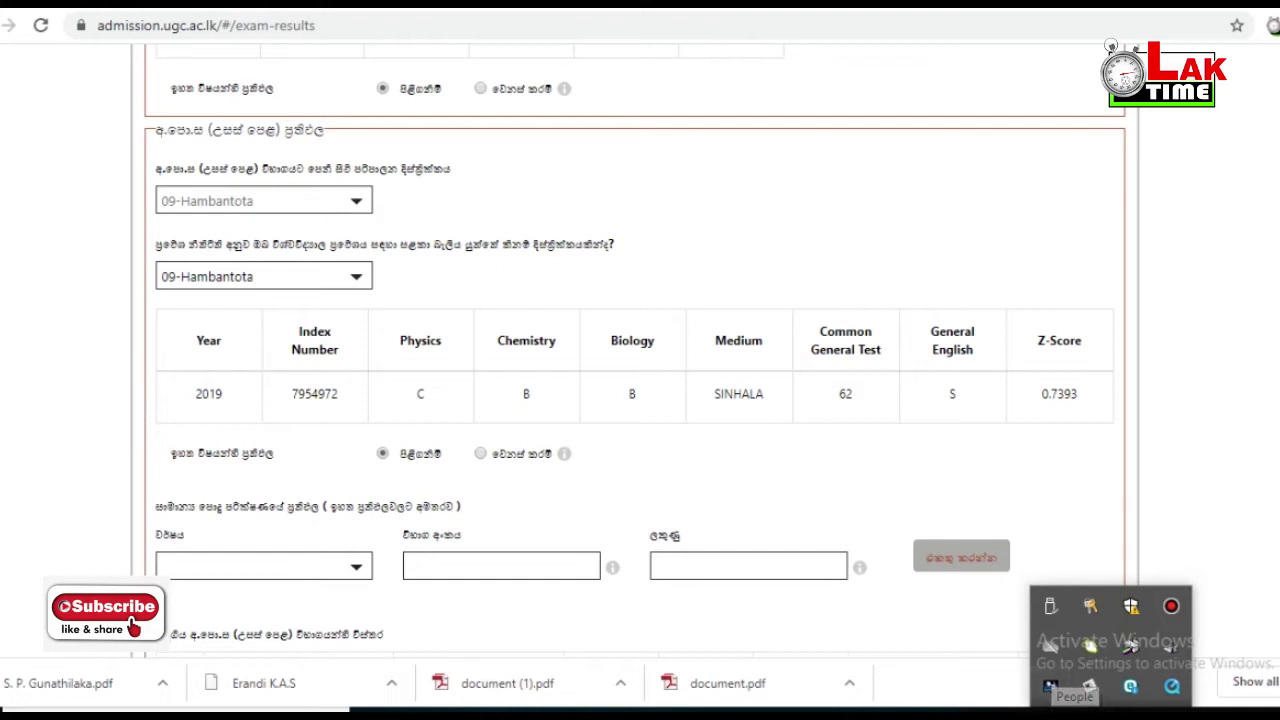
- Set the Common General Test year to 2018
{"action": "key", "text": "Escape"}
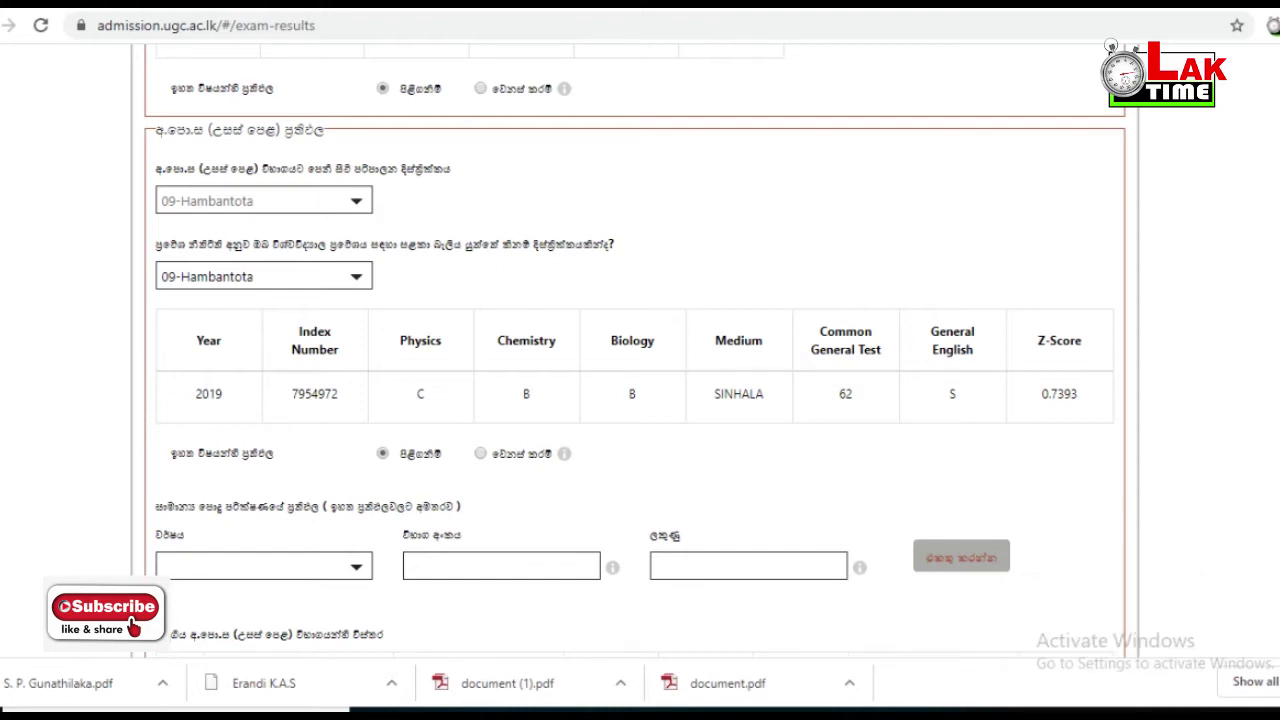
{"action": "left_click", "coordinate": [263, 565]}
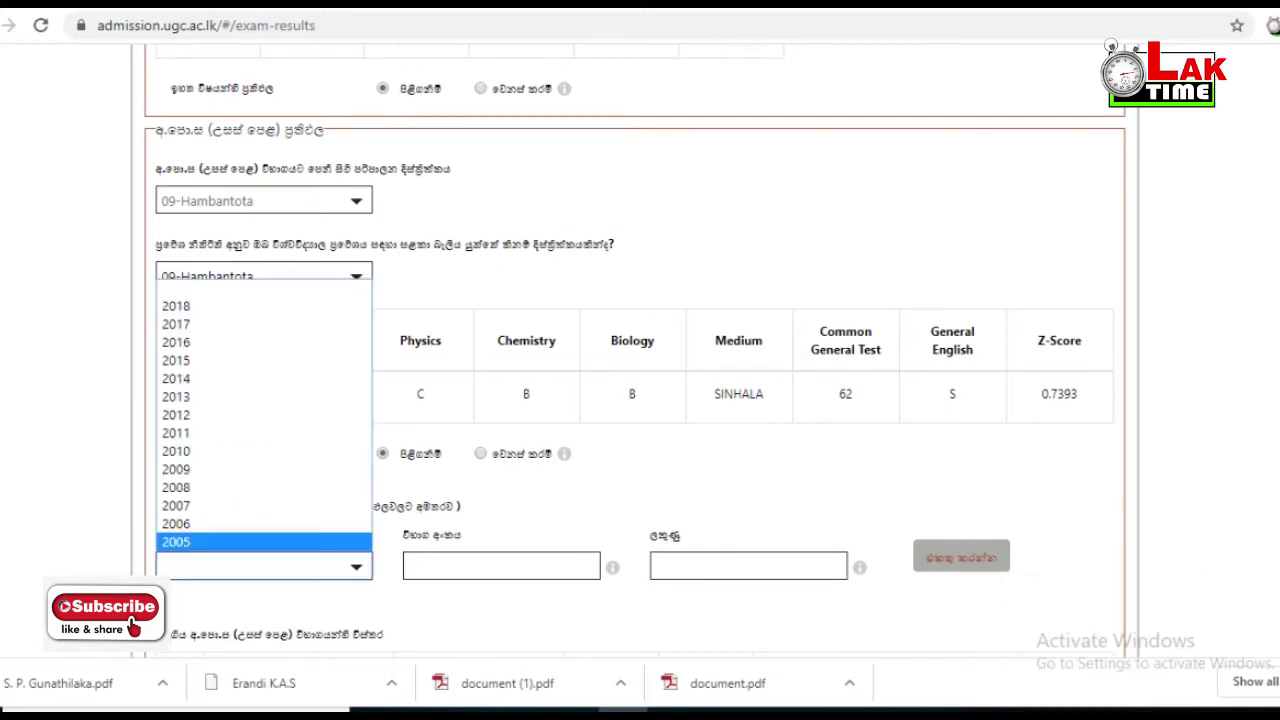
{"action": "key", "text": "Escape"}
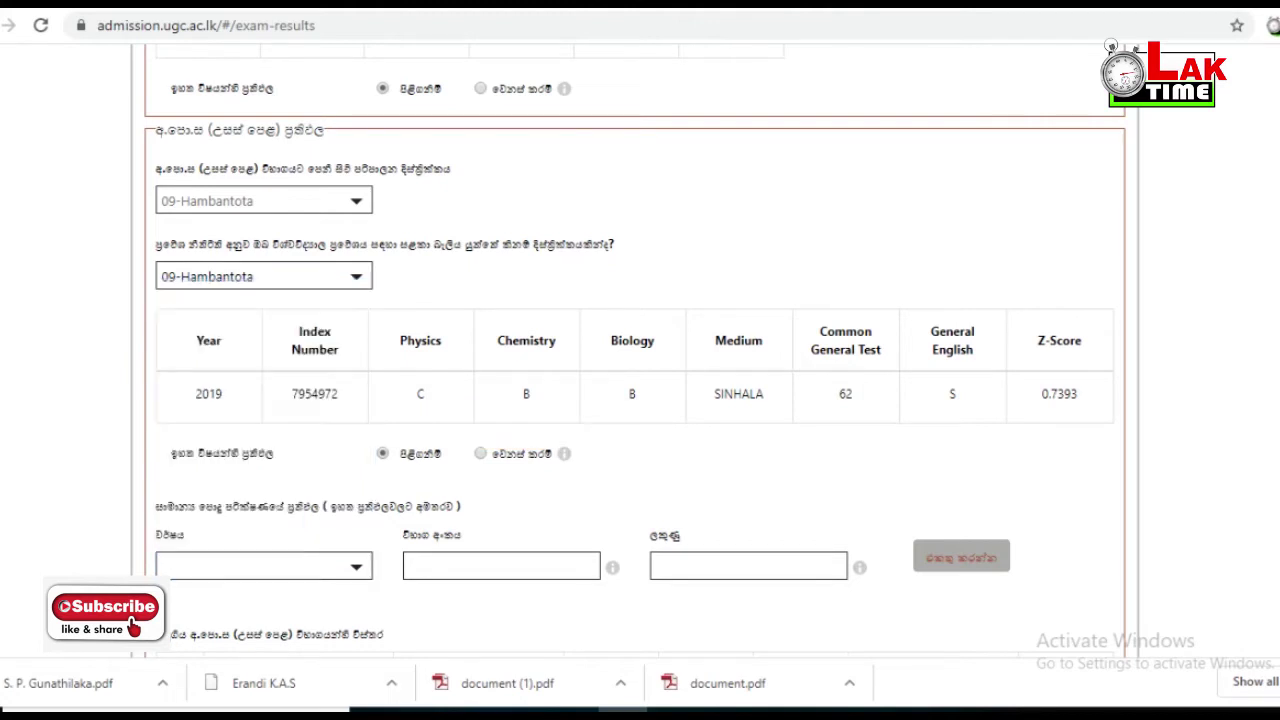
{"action": "left_click", "coordinate": [263, 565]}
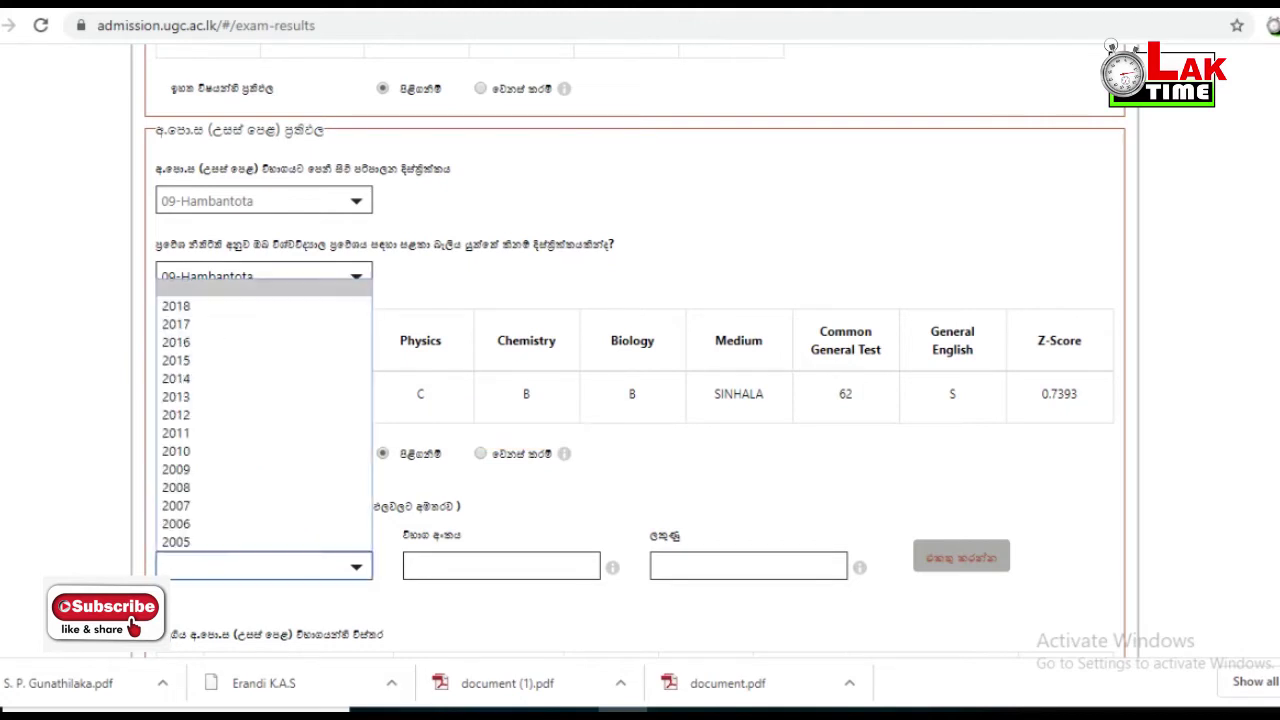
{"action": "key", "text": "Up"}
{"action": "key", "text": "Up"}
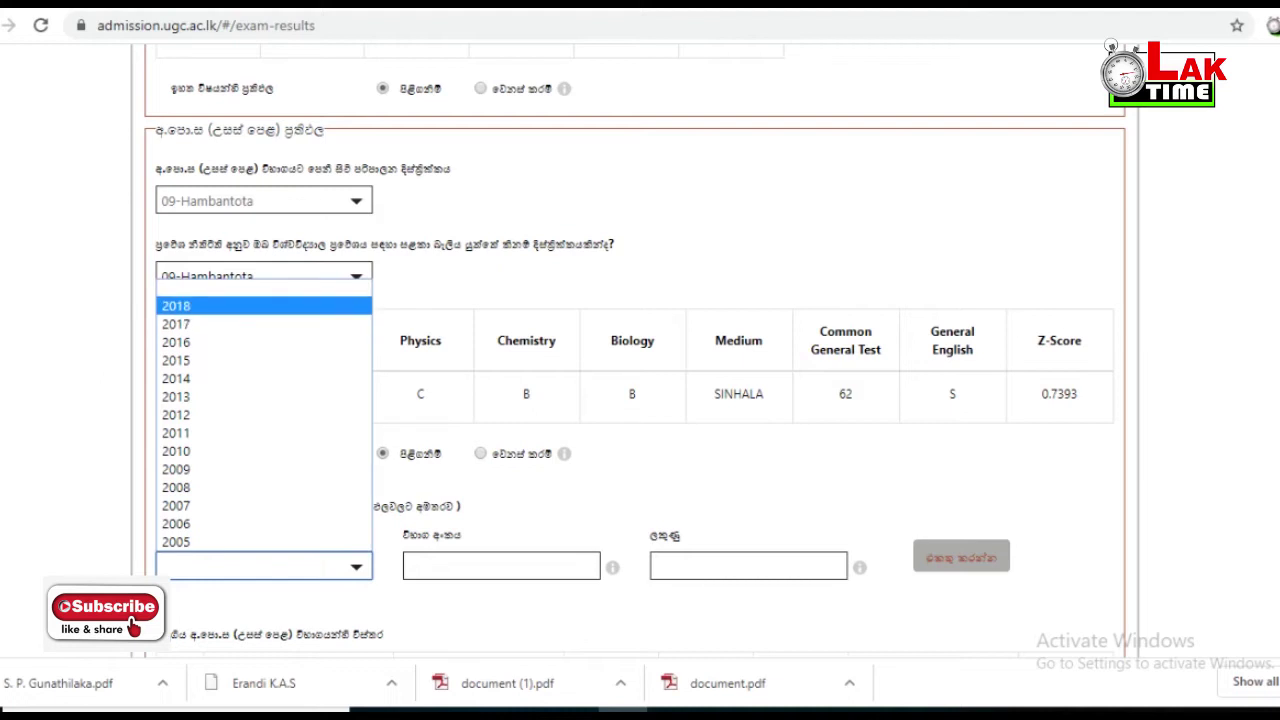
{"action": "key", "text": "Escape"}
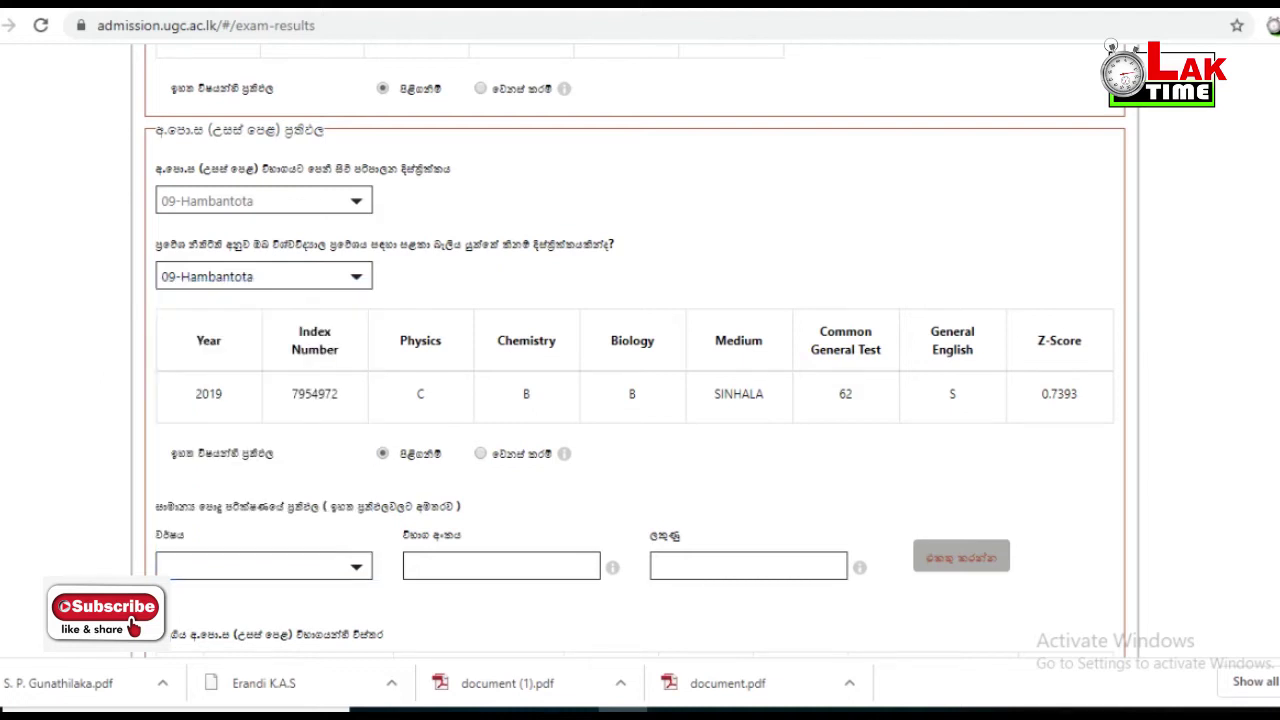
{"action": "left_click", "coordinate": [263, 565]}
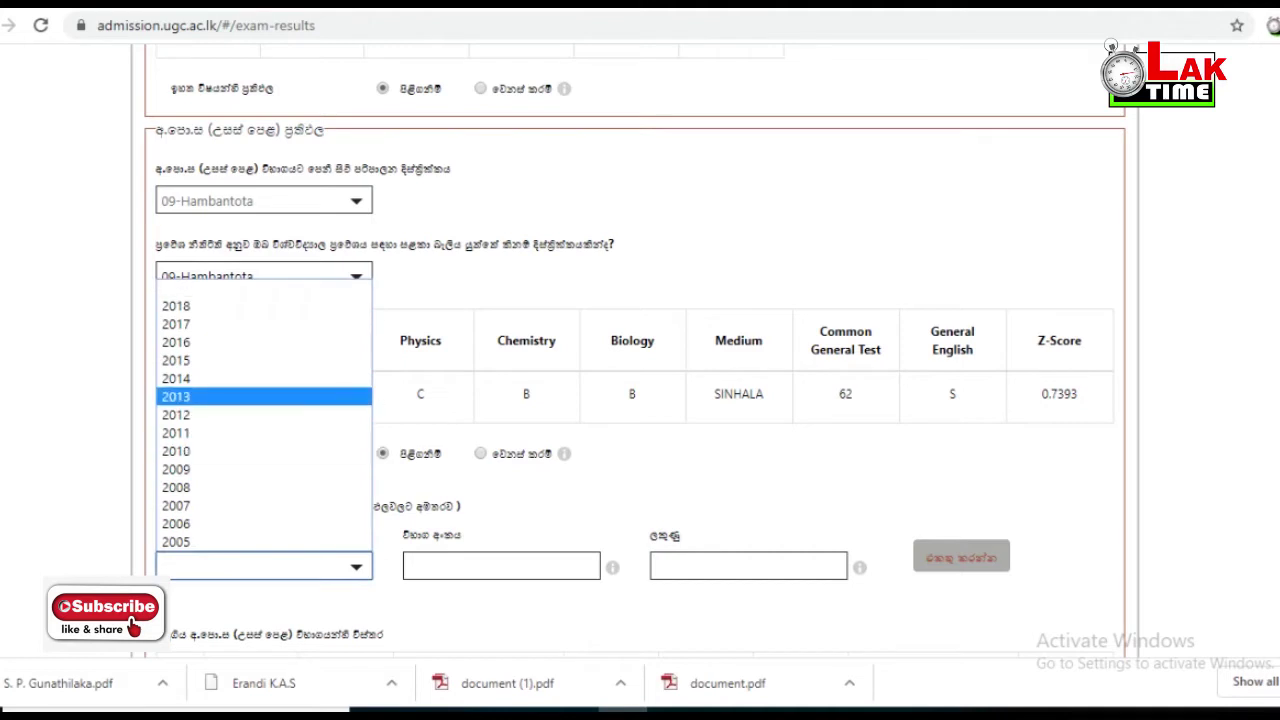
{"action": "key", "text": "Down"}
{"action": "key", "text": "Up"}
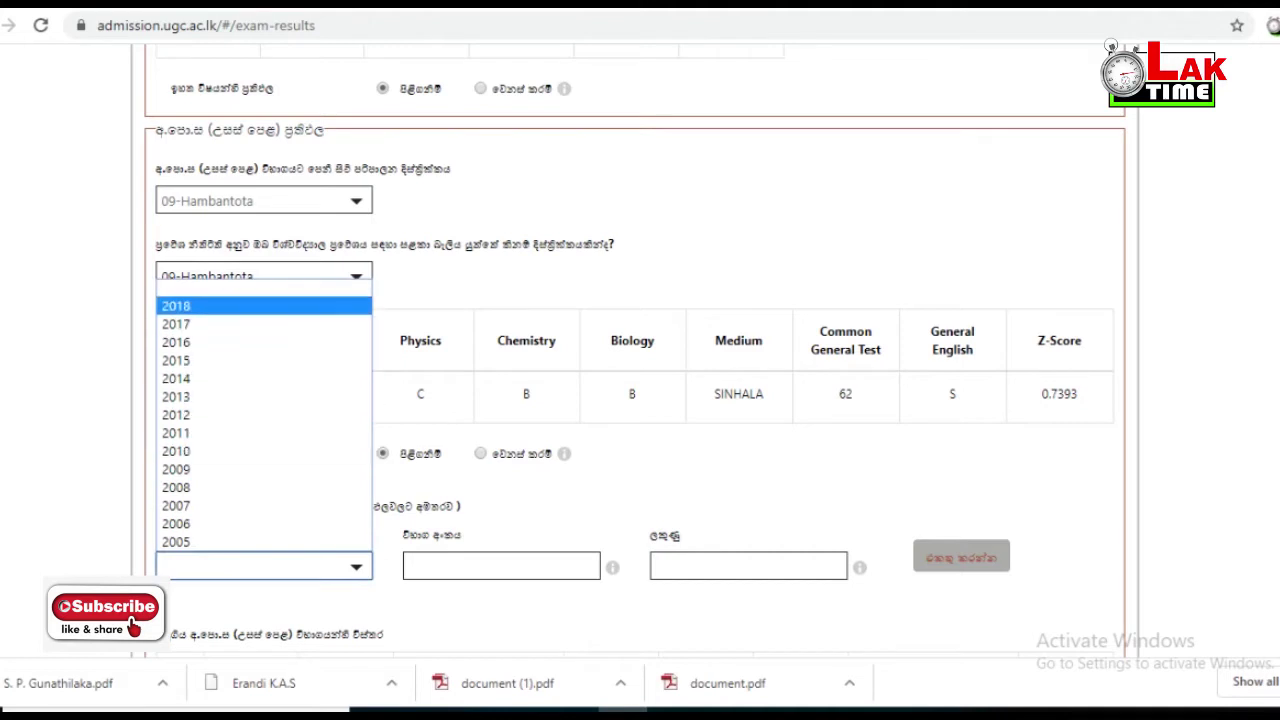
{"action": "key", "text": "Return"}
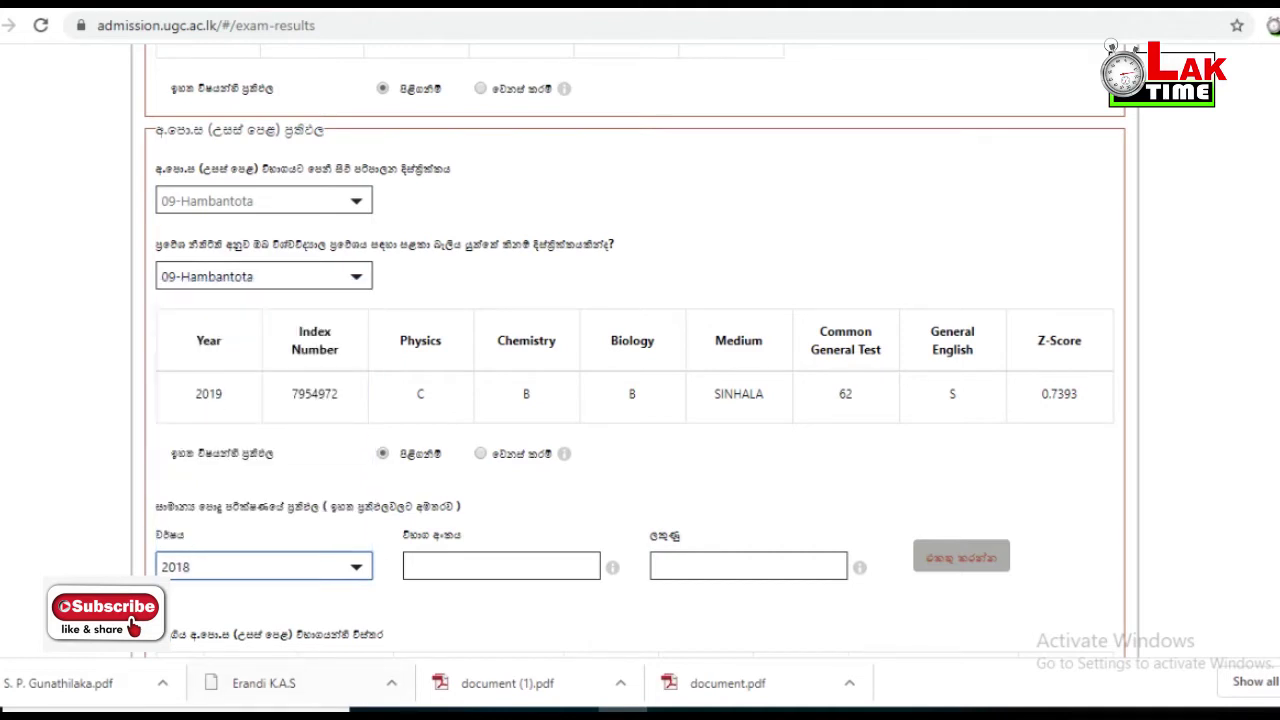
- Enter the test's index number and marks of 53
{"action": "key", "text": "Tab"}
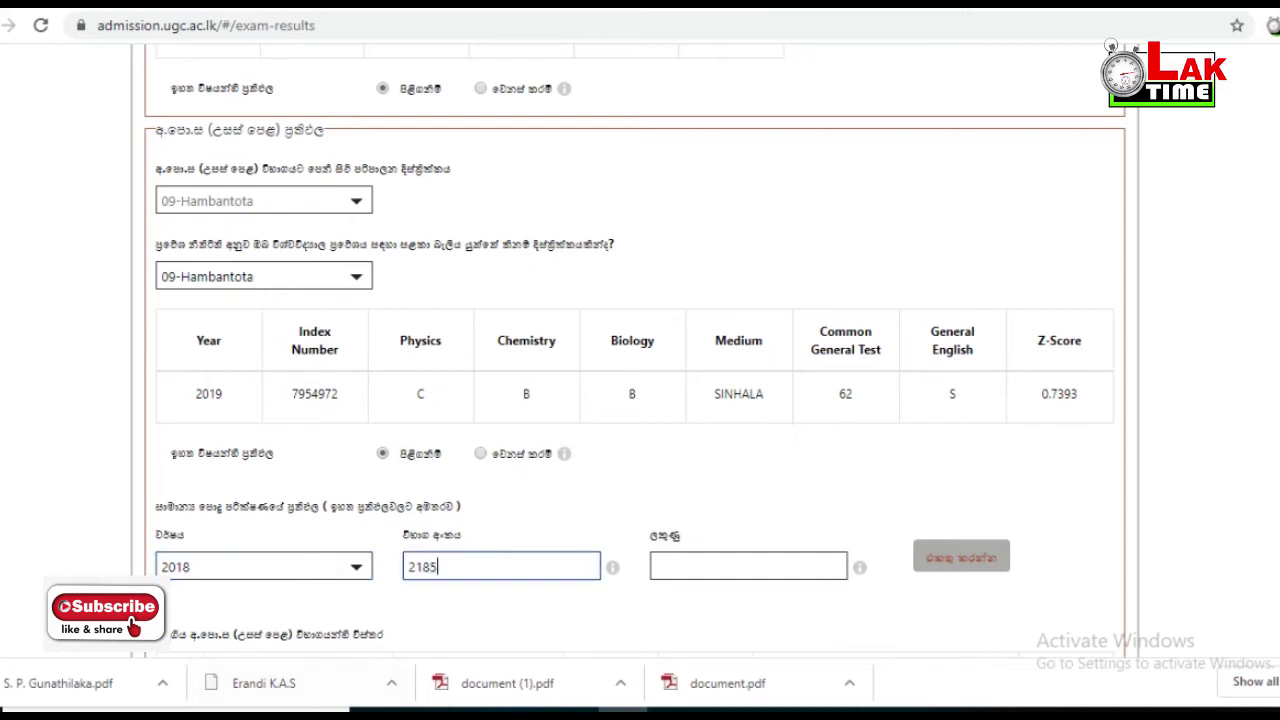
{"action": "key", "text": "Tab"}
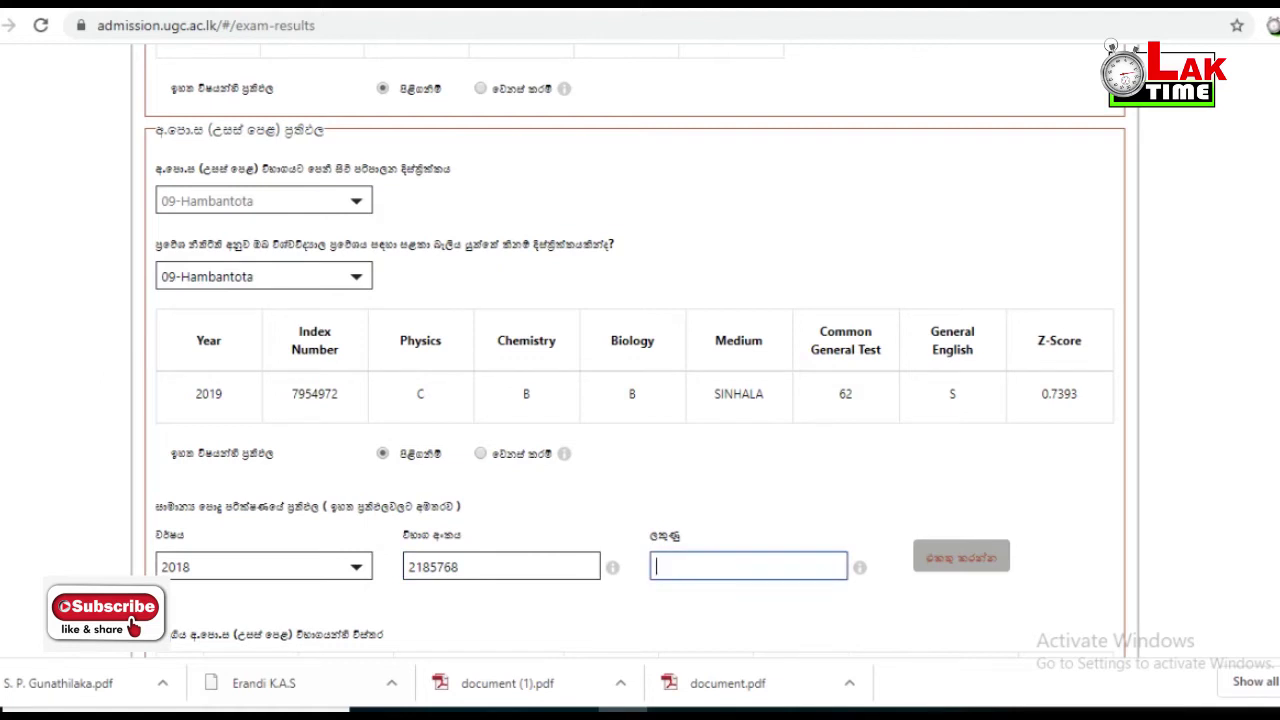
{"action": "type", "text": "53"}
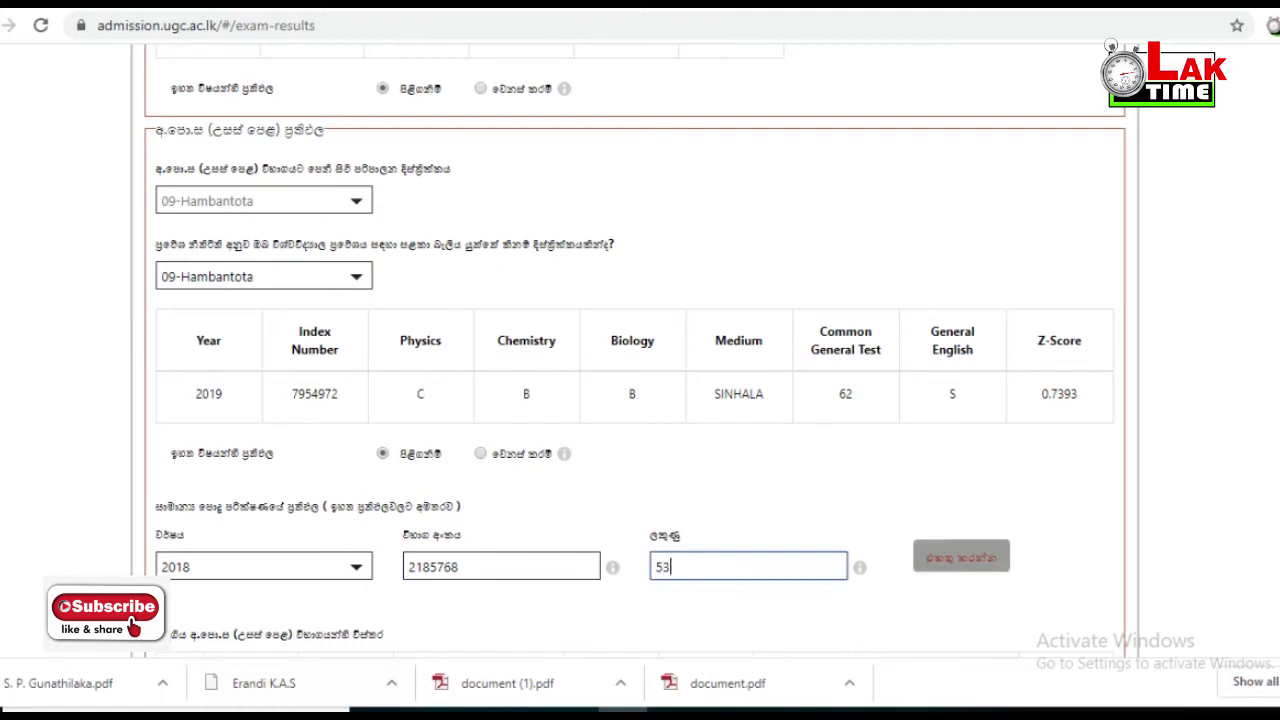
{"action": "key", "text": "Tab"}
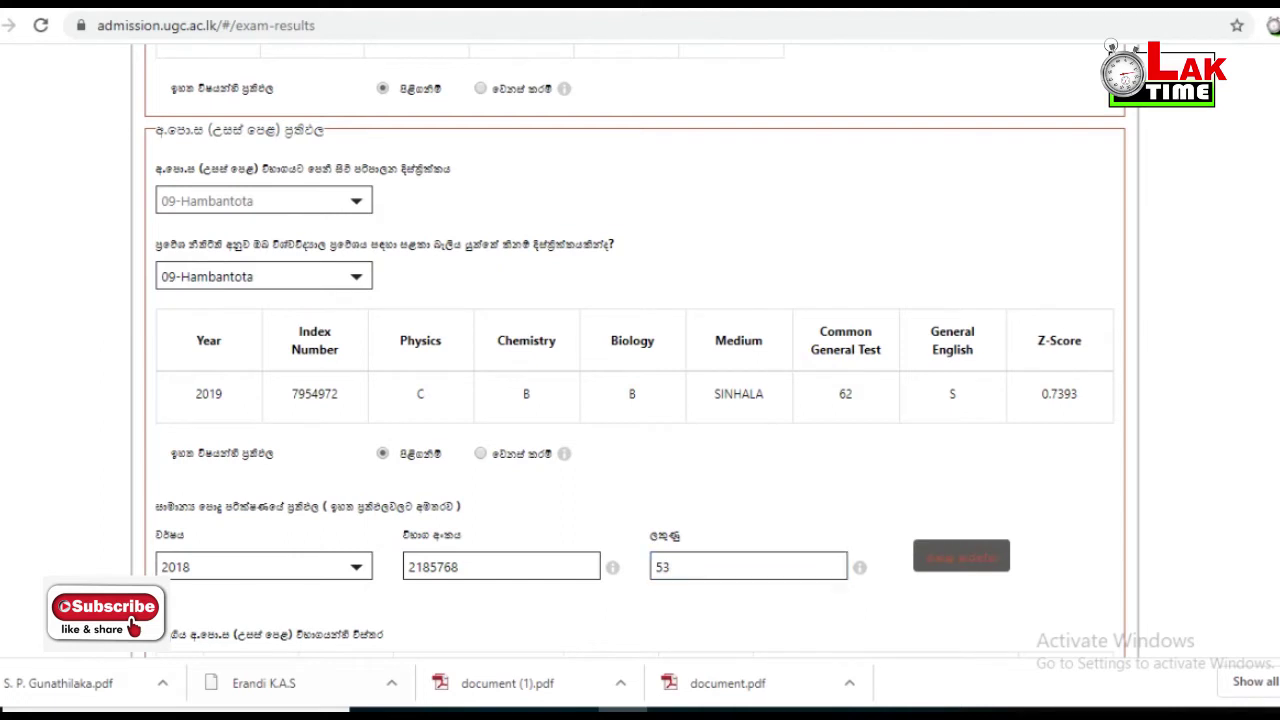
- Submit the General Test result of 53 and review the saved 2018 A/L attempt row
{"action": "key", "text": "Return"}
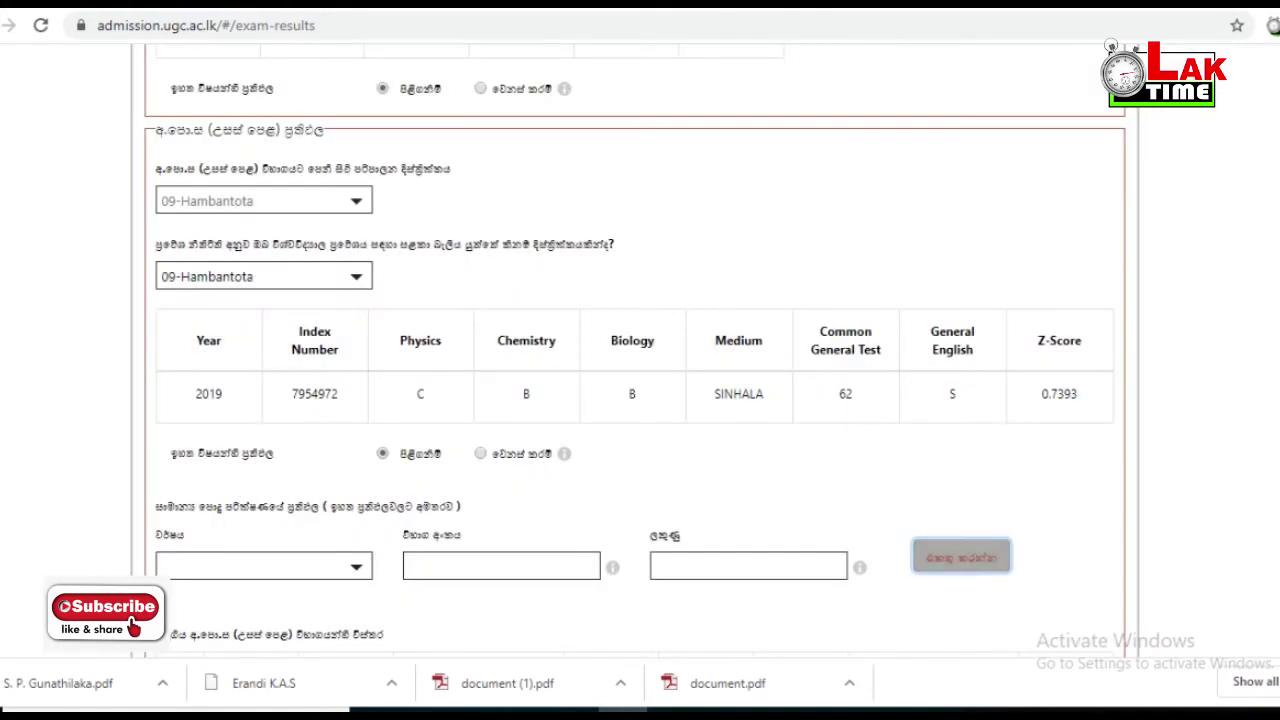
{"action": "scroll", "coordinate": [635, 350], "scroll_direction": "down", "scroll_amount": 2}
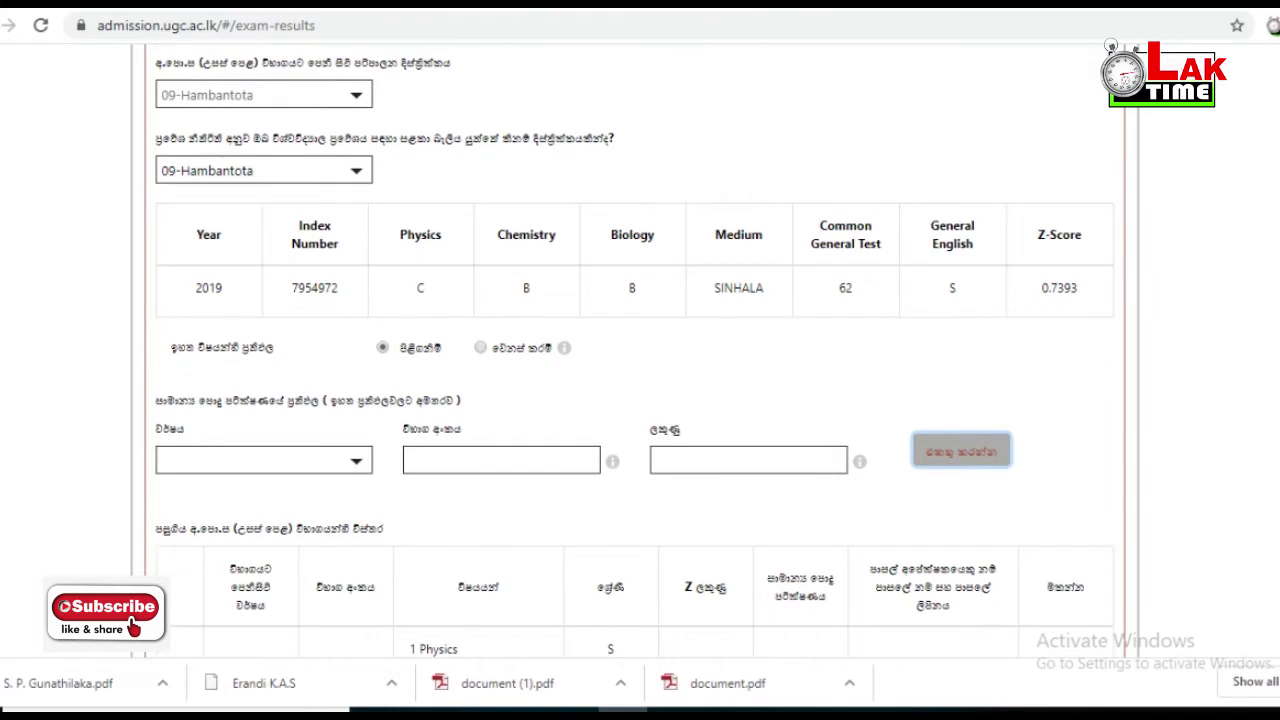
{"action": "scroll", "coordinate": [635, 350], "scroll_direction": "down", "scroll_amount": 1}
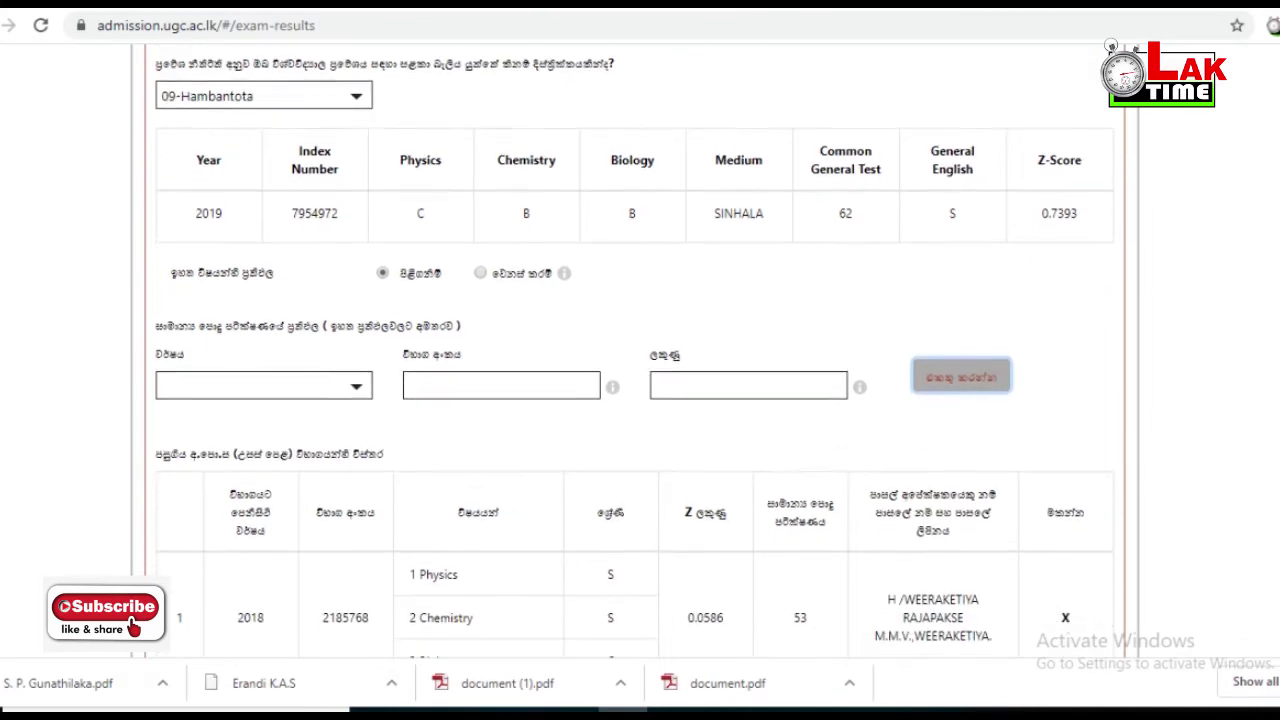
{"action": "scroll", "coordinate": [635, 350], "scroll_direction": "down", "scroll_amount": 1}
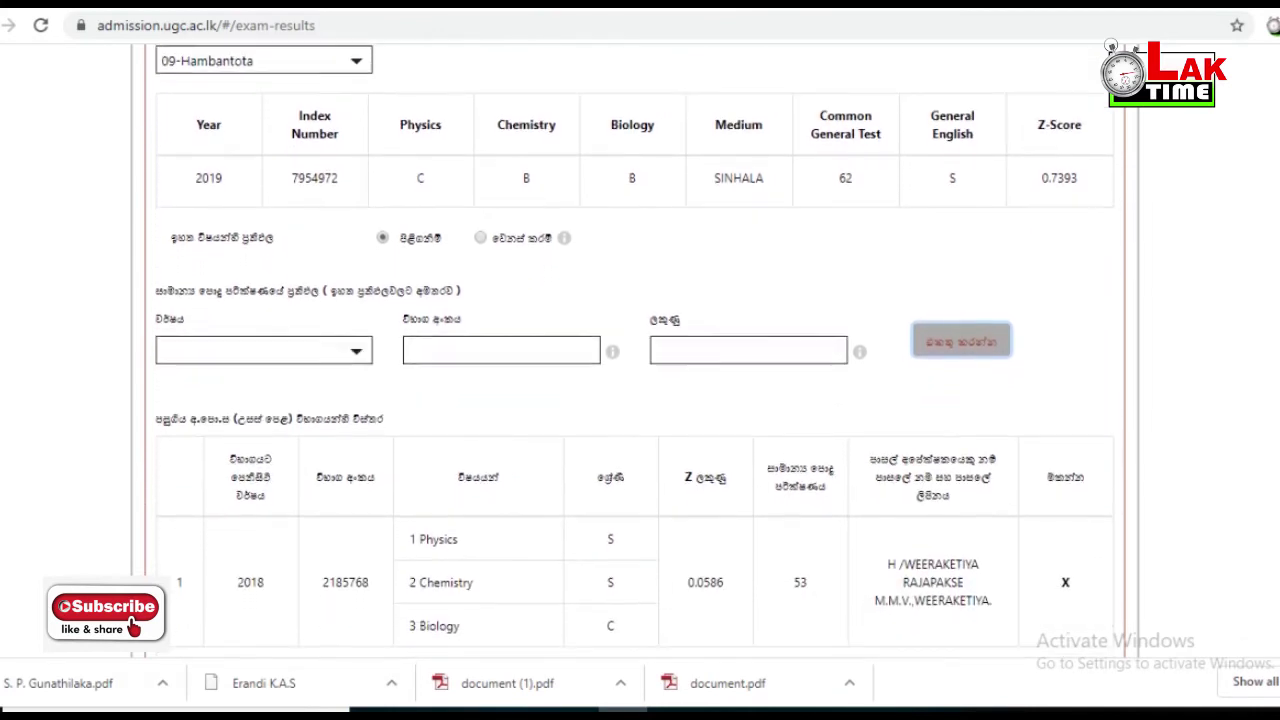
{"action": "scroll", "coordinate": [635, 350], "scroll_direction": "down", "scroll_amount": 1}
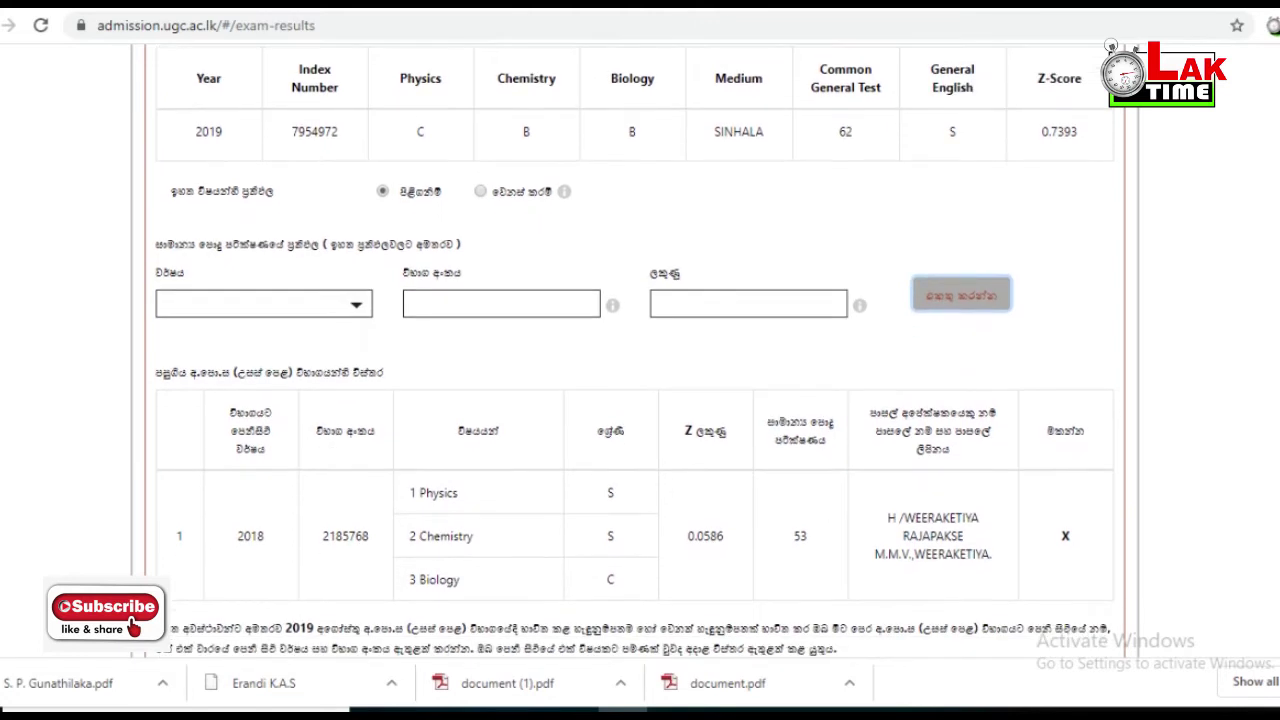
{"action": "scroll", "coordinate": [635, 350], "scroll_direction": "down", "scroll_amount": 1}
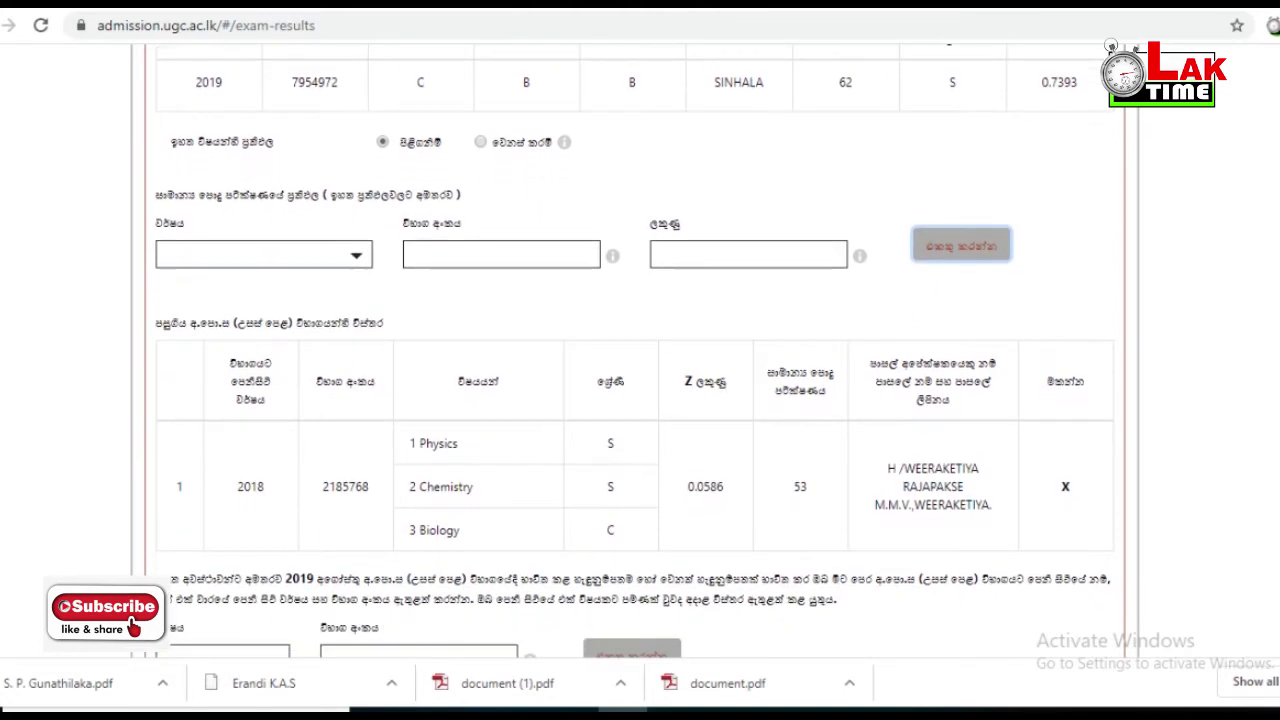
{"action": "scroll", "coordinate": [635, 350], "scroll_direction": "down", "scroll_amount": 1}
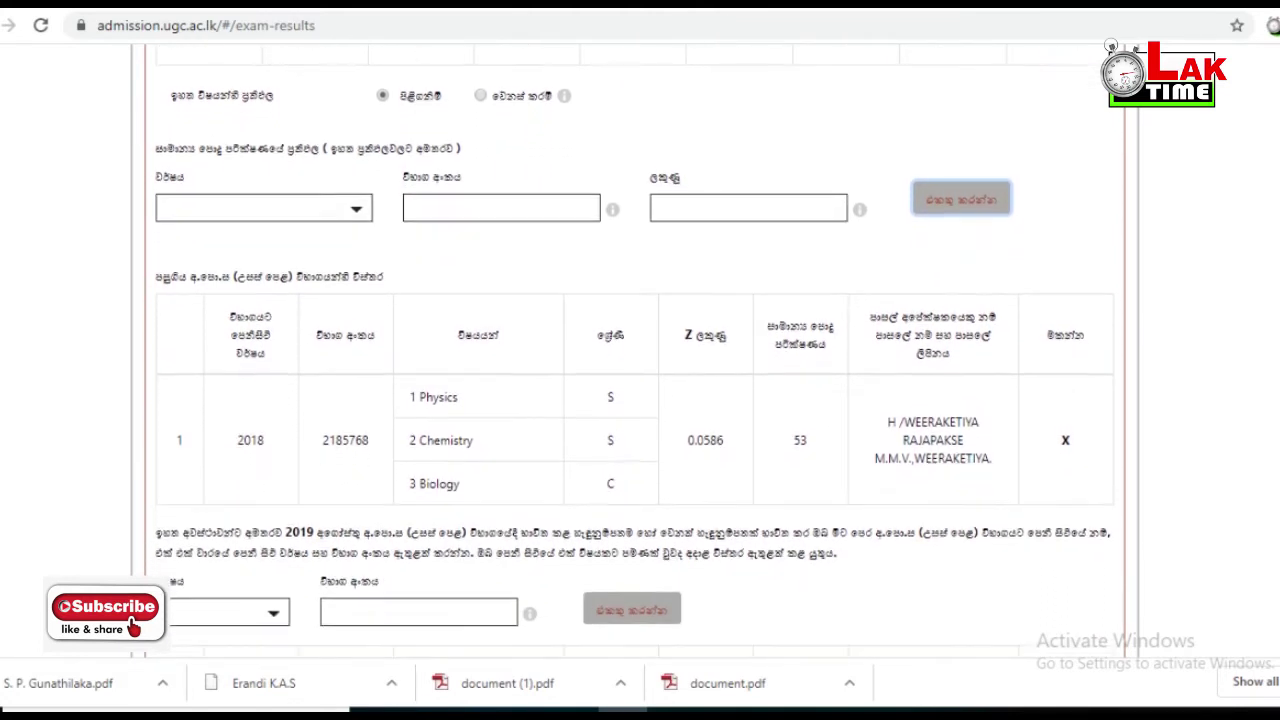
{"action": "scroll", "coordinate": [634, 351], "scroll_direction": "up", "scroll_amount": 1}
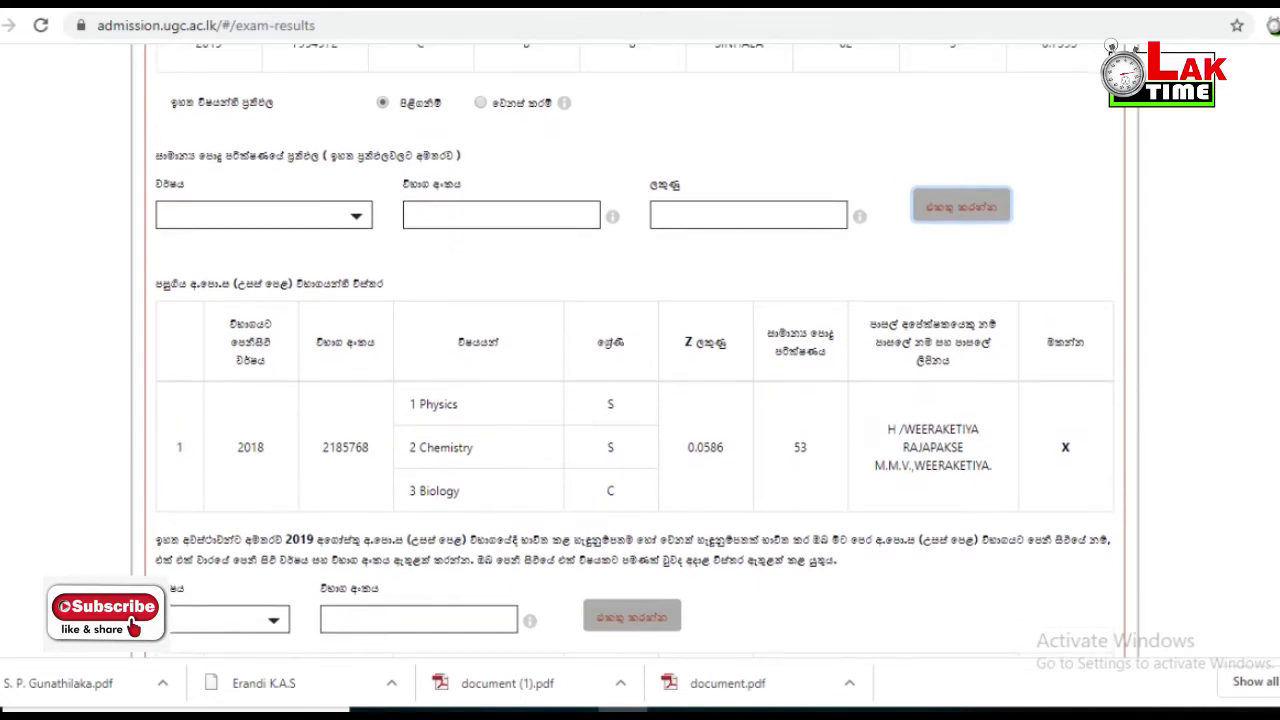
{"action": "scroll", "coordinate": [634, 351], "scroll_direction": "down", "scroll_amount": 2}
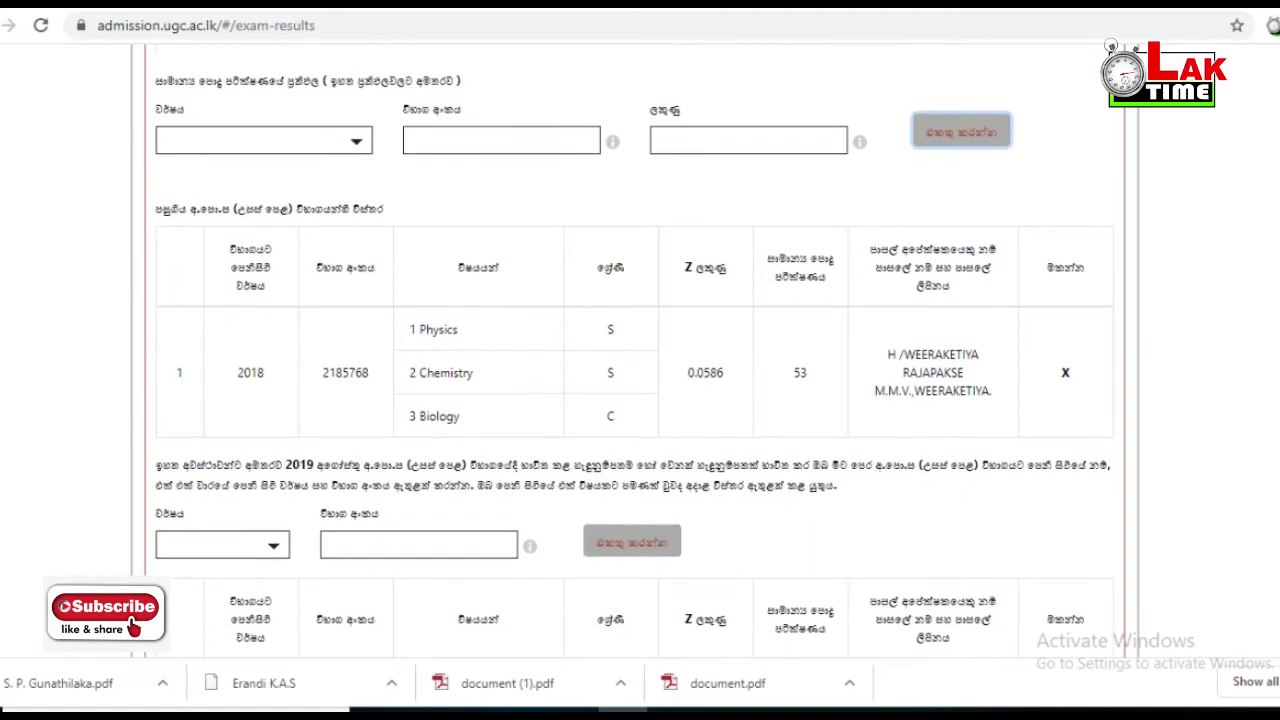
{"action": "scroll", "coordinate": [634, 351], "scroll_direction": "down", "scroll_amount": 1}
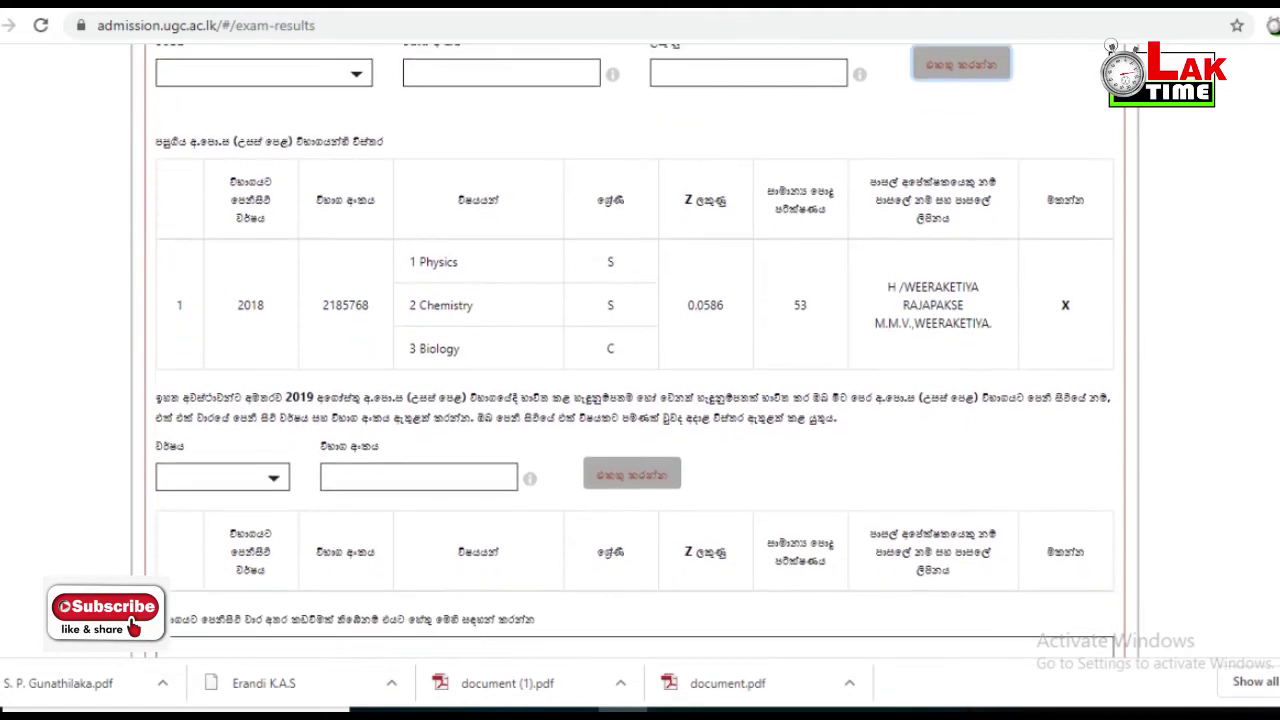
{"action": "scroll", "coordinate": [634, 351], "scroll_direction": "down", "scroll_amount": 1}
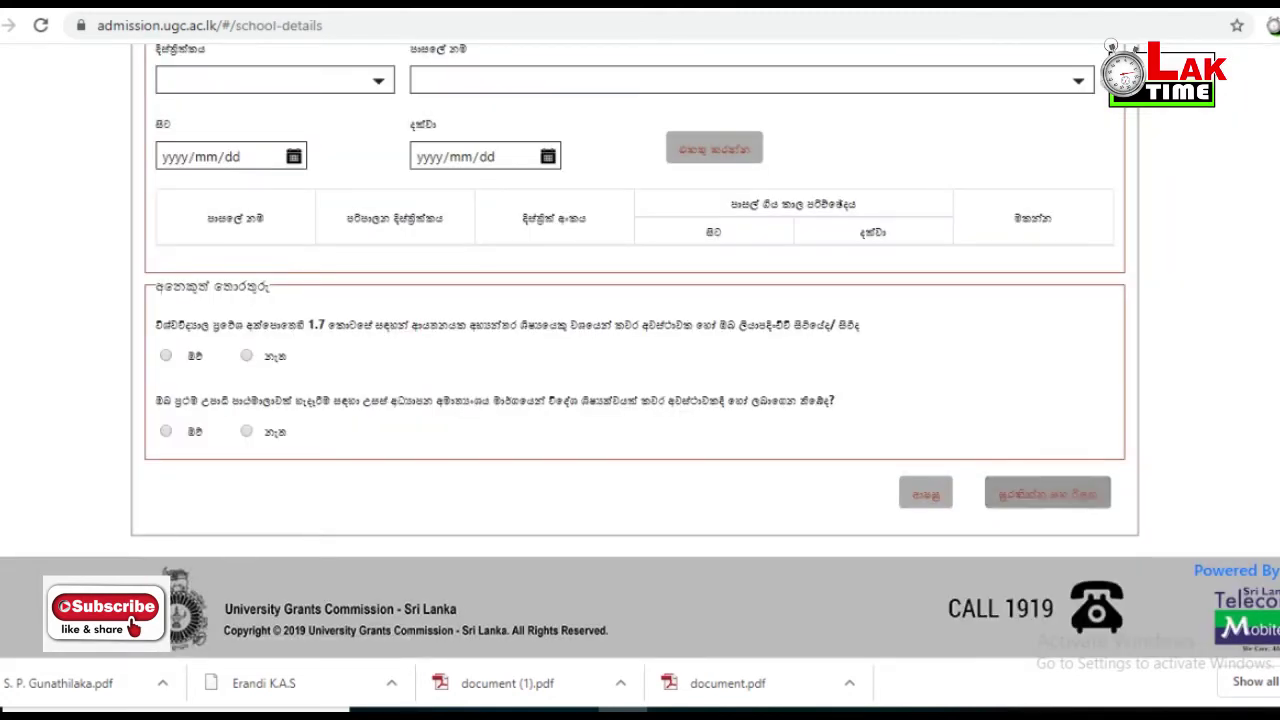
{"action": "scroll", "coordinate": [640, 350], "scroll_direction": "up", "scroll_amount": 1}
{"action": "scroll", "coordinate": [635, 350], "scroll_direction": "up", "scroll_amount": 4}
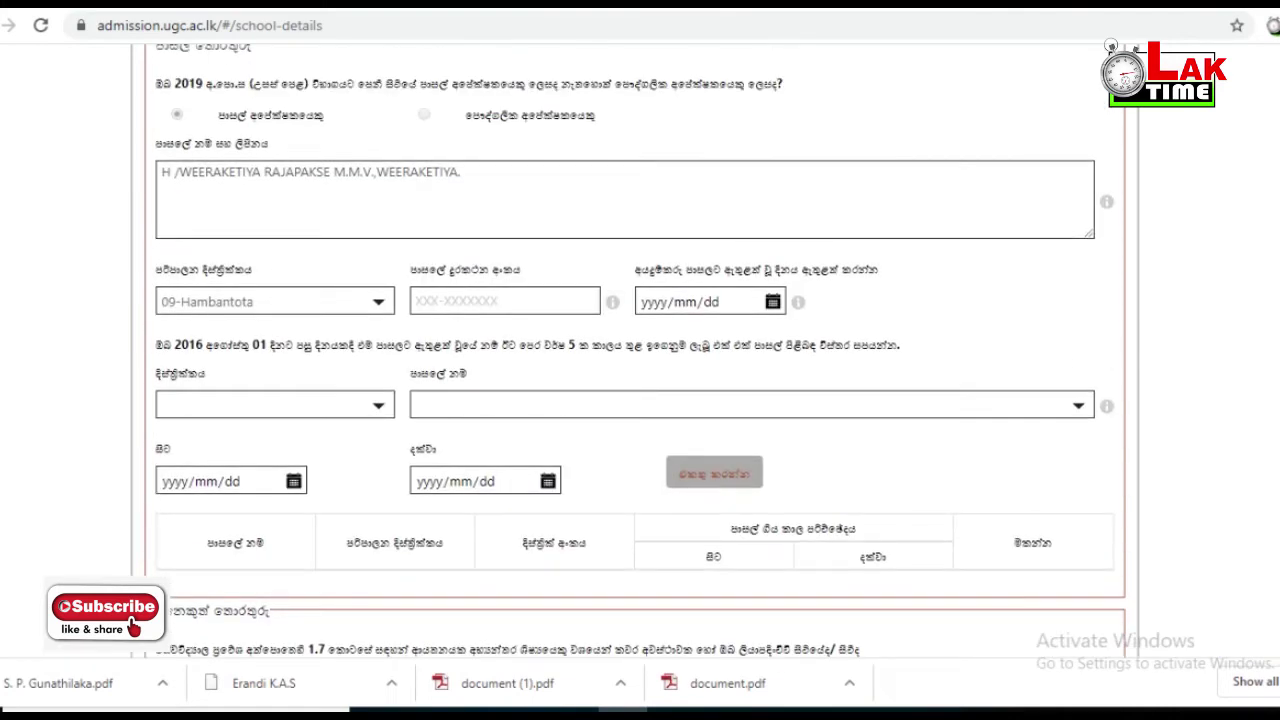
{"action": "scroll", "coordinate": [635, 350], "scroll_direction": "up", "scroll_amount": 1}
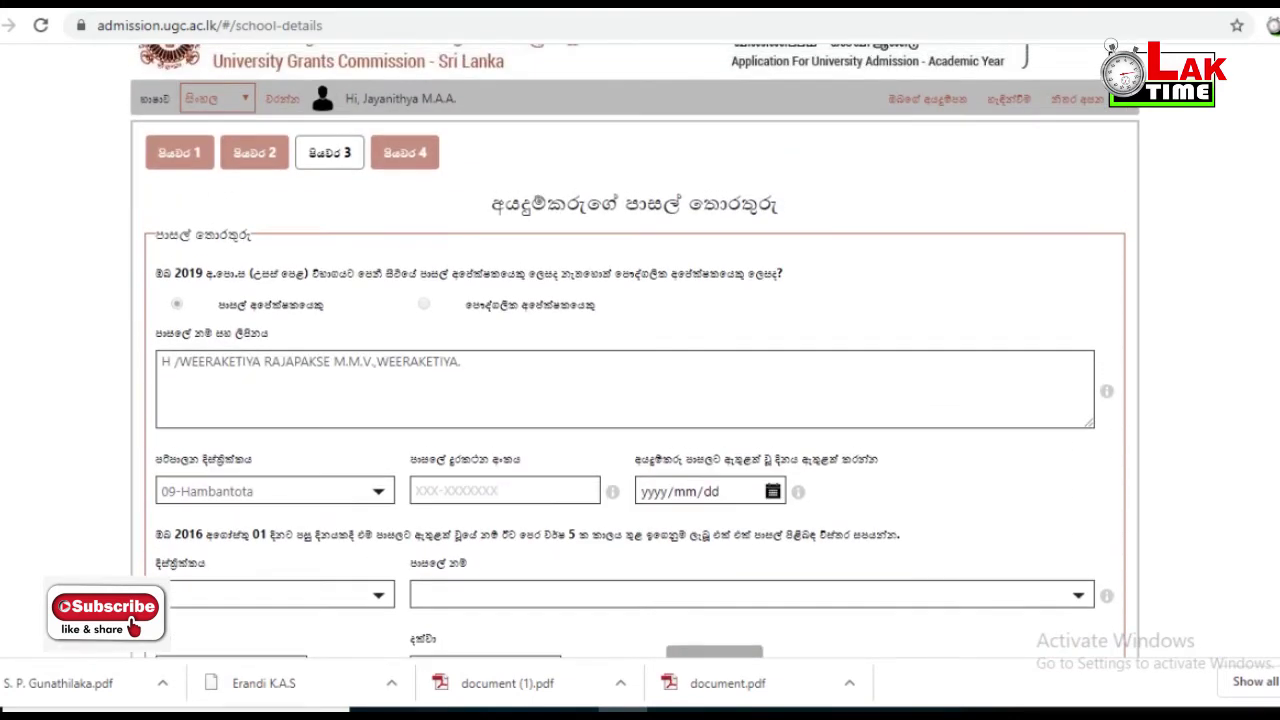
{"action": "scroll", "coordinate": [635, 350], "scroll_direction": "down", "scroll_amount": 1}
{"action": "scroll", "coordinate": [635, 355], "scroll_direction": "down", "scroll_amount": 1}
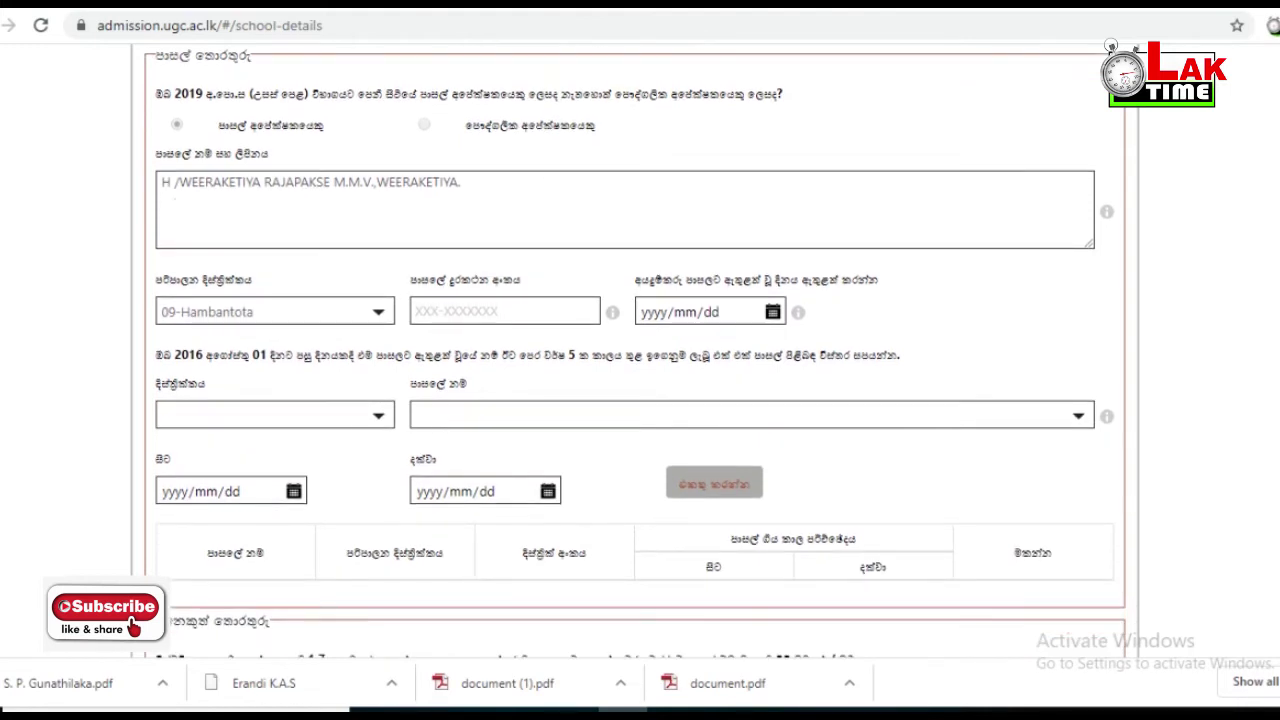
{"action": "left_click", "coordinate": [505, 311]}
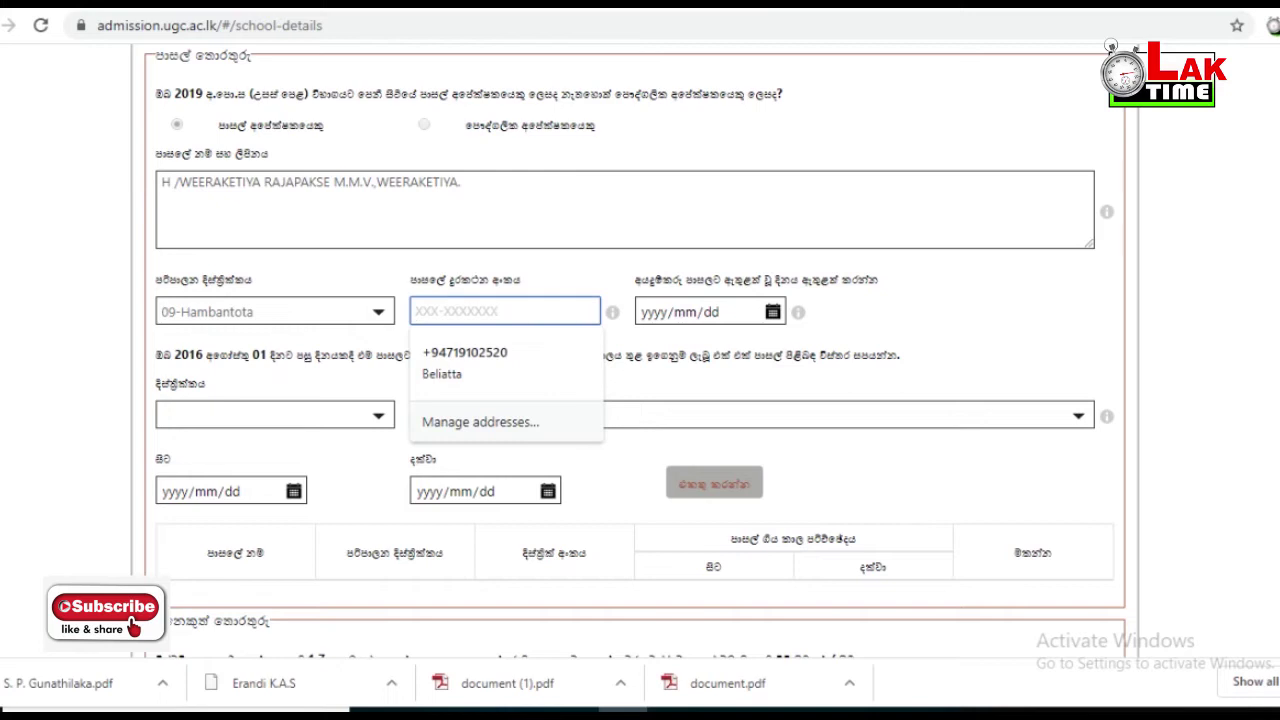
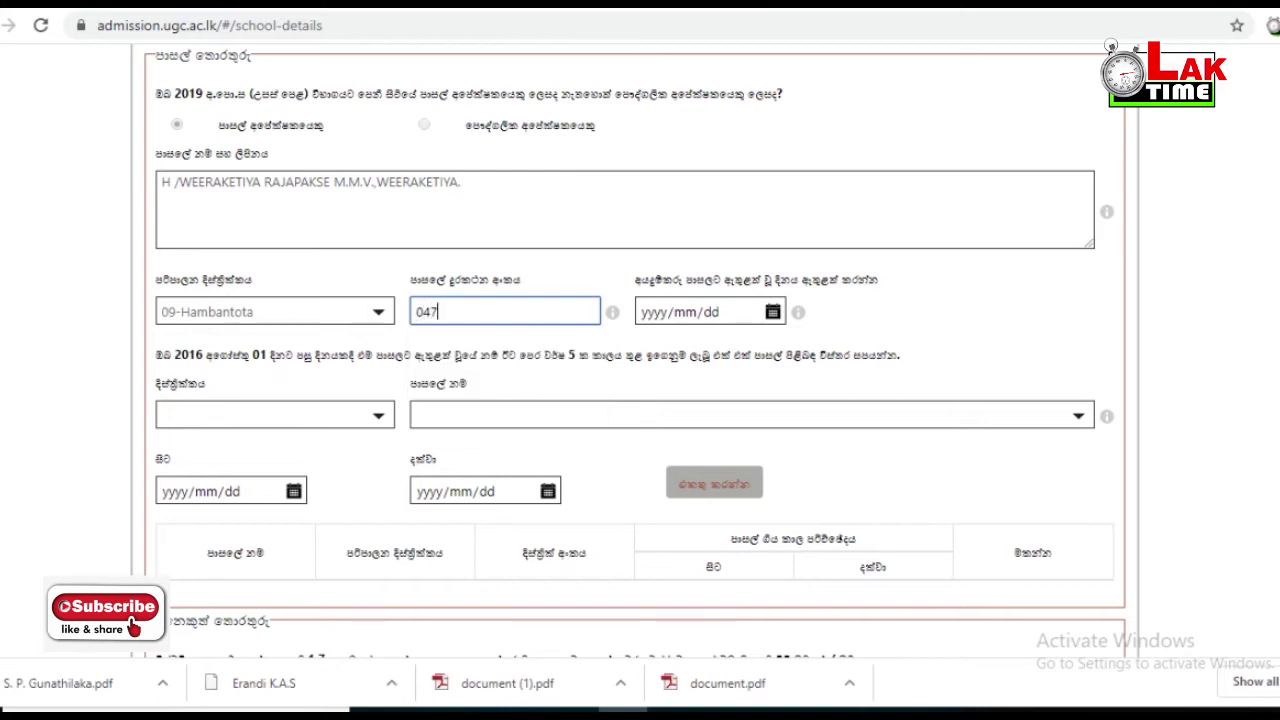
- Enter the school's telephone number and the school entry date 2016/05/30
{"action": "key", "text": "Tab"}
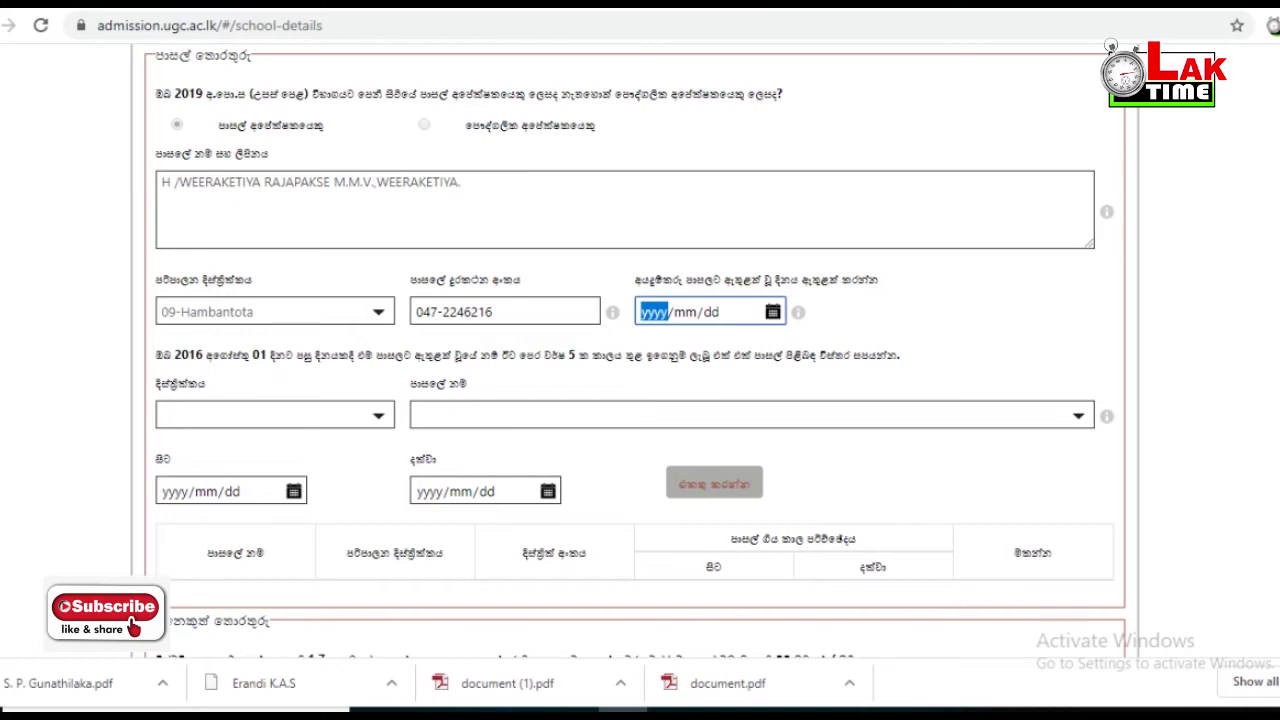
{"action": "type", "text": "2016/"}
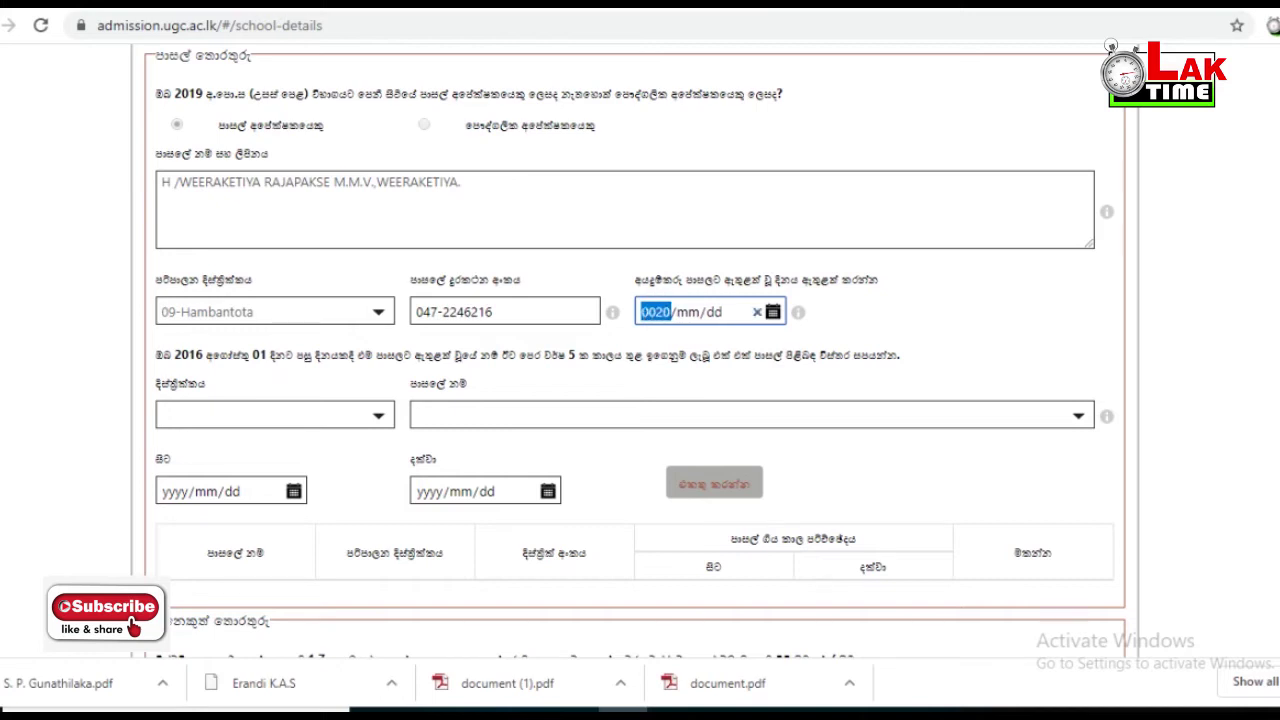
{"action": "type", "text": "05/30"}
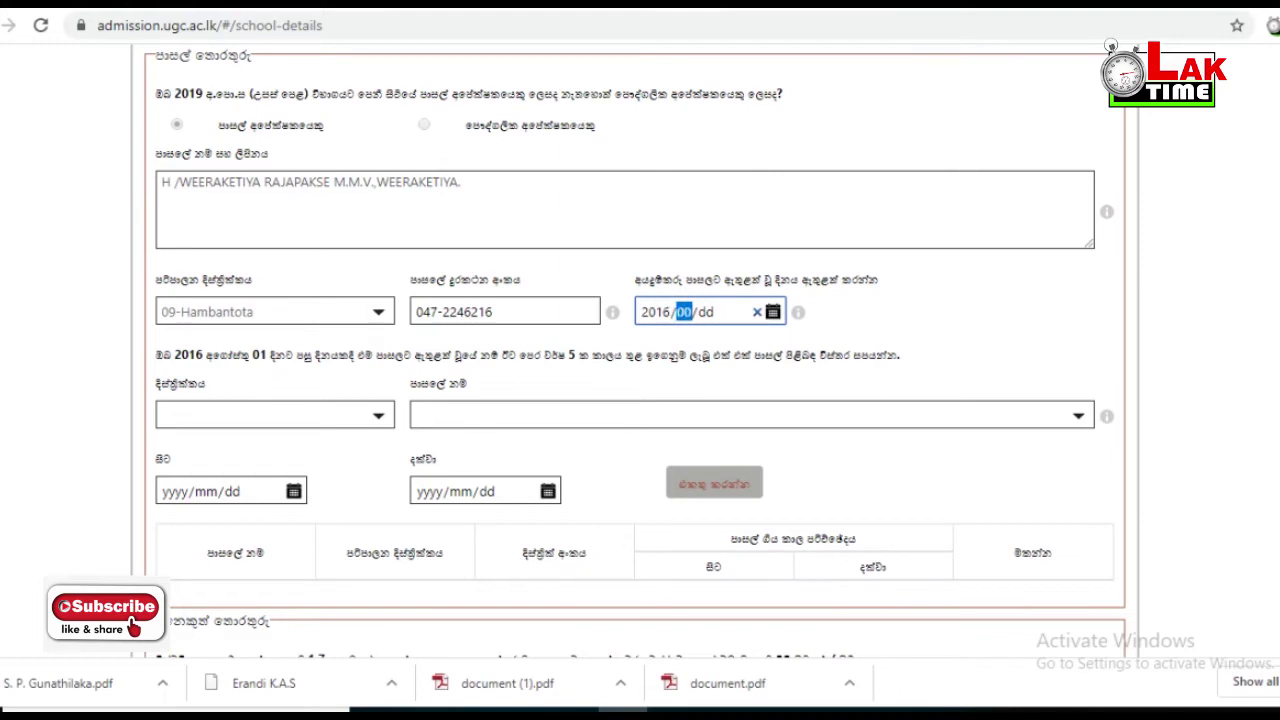
{"action": "key", "text": "Tab"}
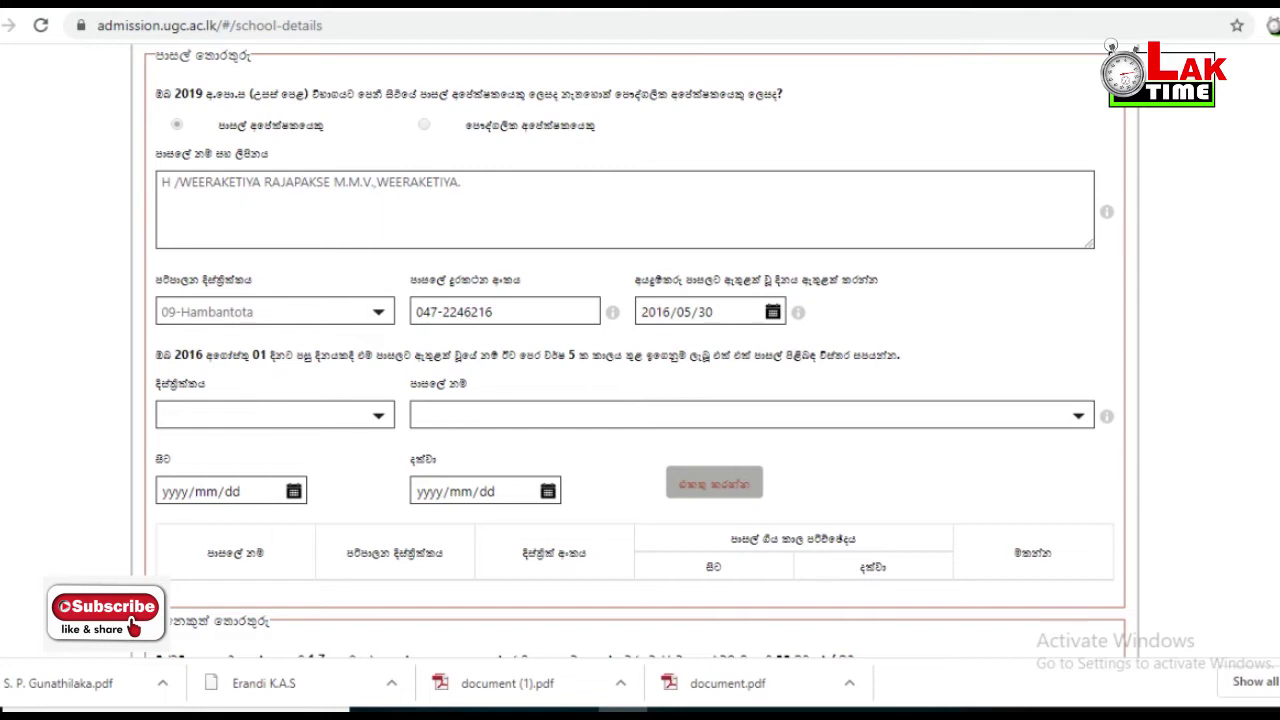
- Scroll down the school-details page to the other information questions
{"action": "scroll", "coordinate": [640, 350], "scroll_direction": "down", "scroll_amount": 1}
{"action": "scroll", "coordinate": [640, 350], "scroll_direction": "down", "scroll_amount": 1}
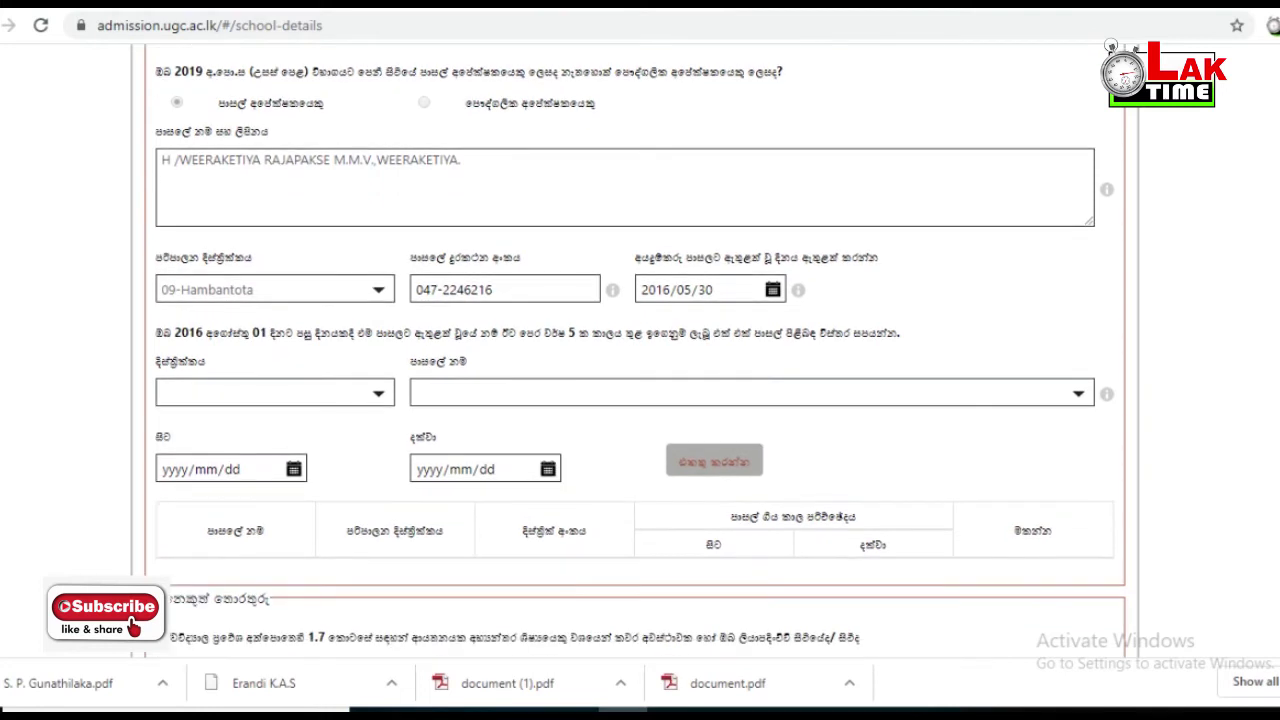
{"action": "scroll", "coordinate": [640, 350], "scroll_direction": "down", "scroll_amount": 2}
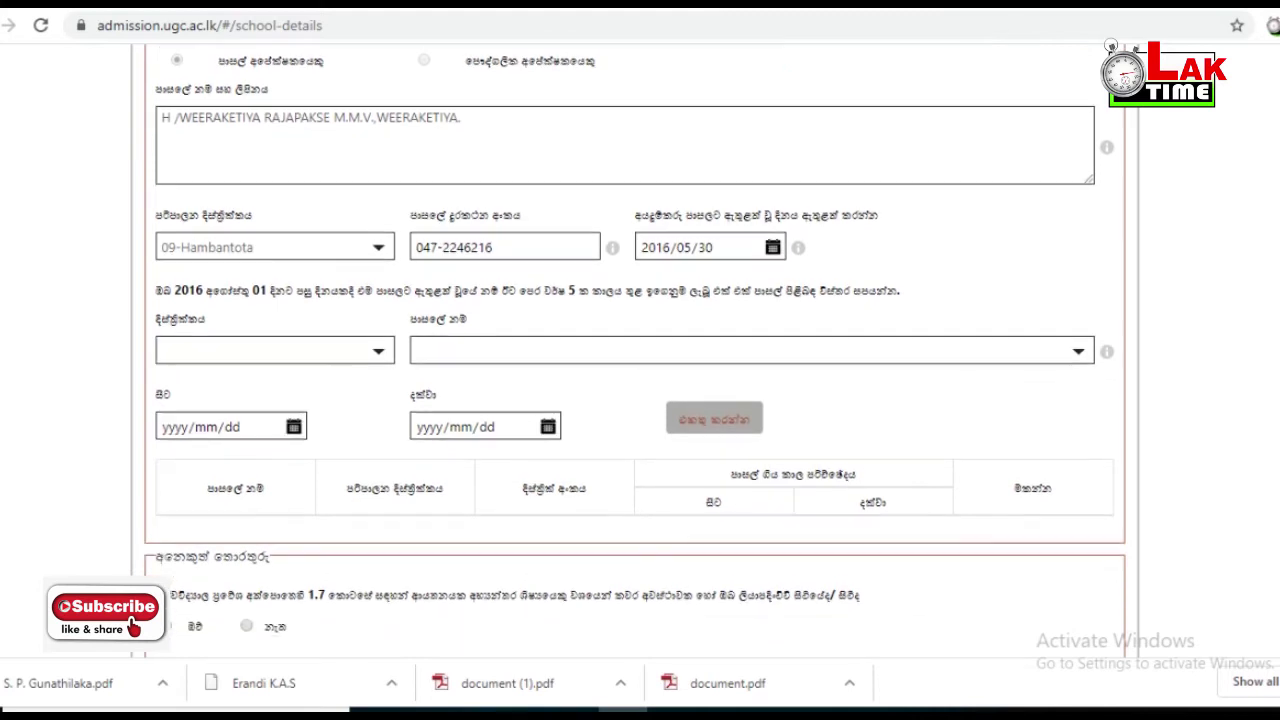
{"action": "scroll", "coordinate": [640, 350], "scroll_direction": "down", "scroll_amount": 1}
{"action": "scroll", "coordinate": [635, 350], "scroll_direction": "down", "scroll_amount": 3}
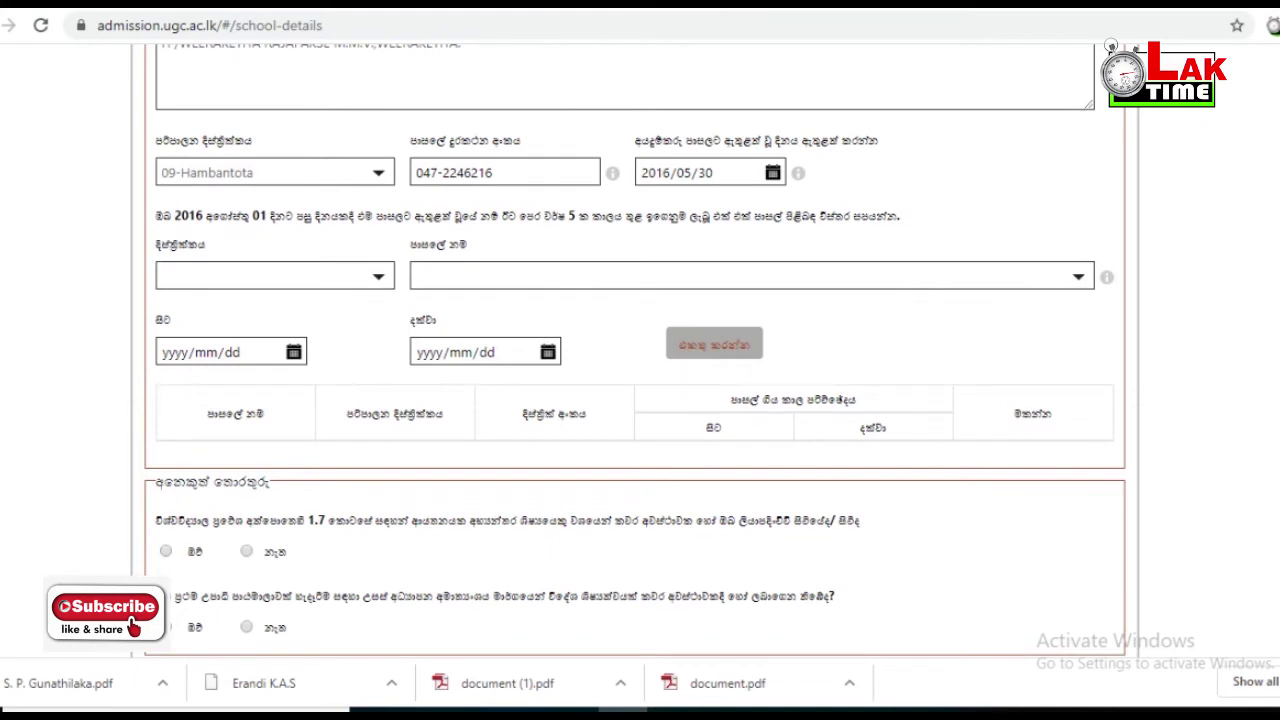
{"action": "scroll", "coordinate": [640, 350], "scroll_direction": "down", "scroll_amount": 1}
{"action": "scroll", "coordinate": [640, 350], "scroll_direction": "down", "scroll_amount": 1}
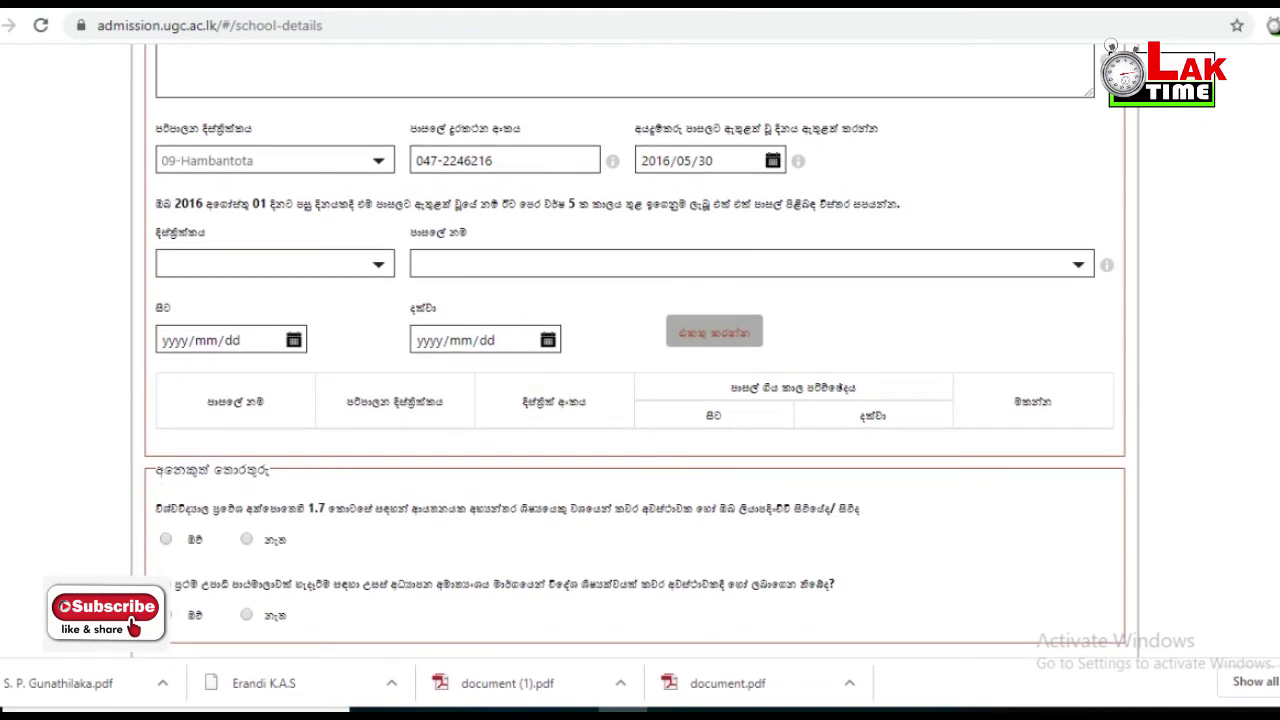
{"action": "scroll", "coordinate": [640, 350], "scroll_direction": "down", "scroll_amount": 1}
{"action": "scroll", "coordinate": [635, 351], "scroll_direction": "down", "scroll_amount": 2}
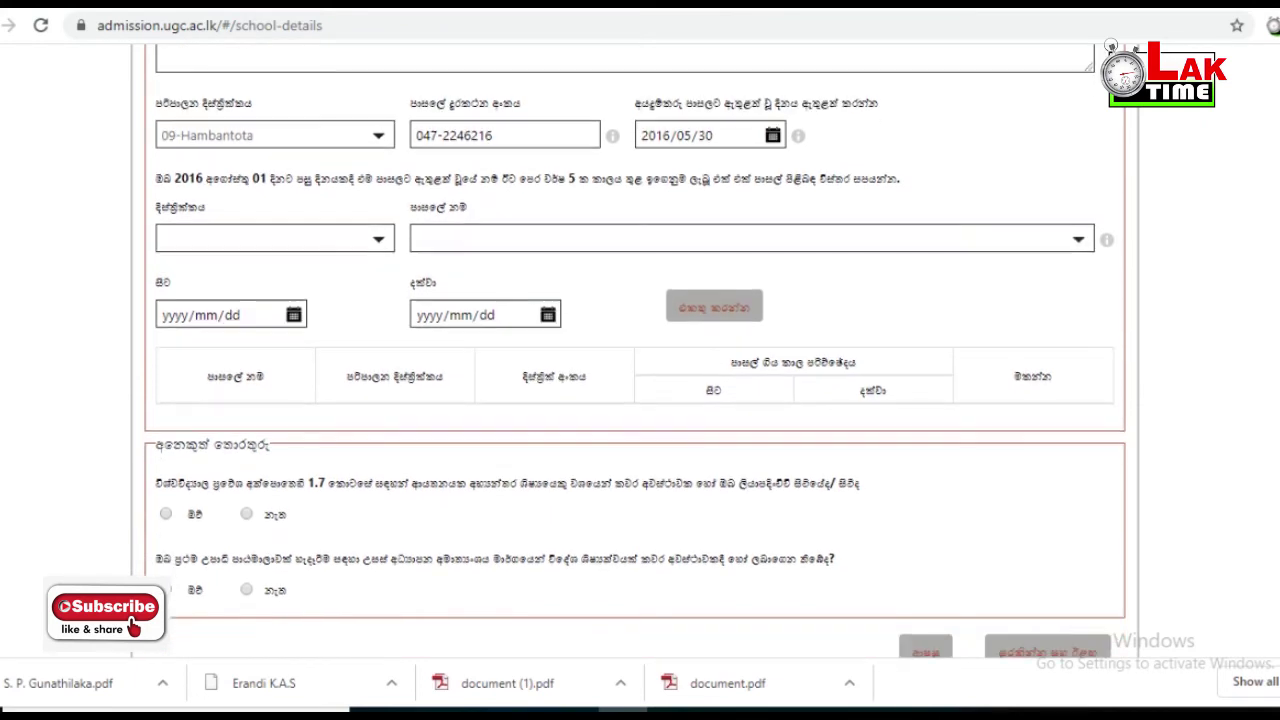
{"action": "scroll", "coordinate": [640, 350], "scroll_direction": "down", "scroll_amount": 1}
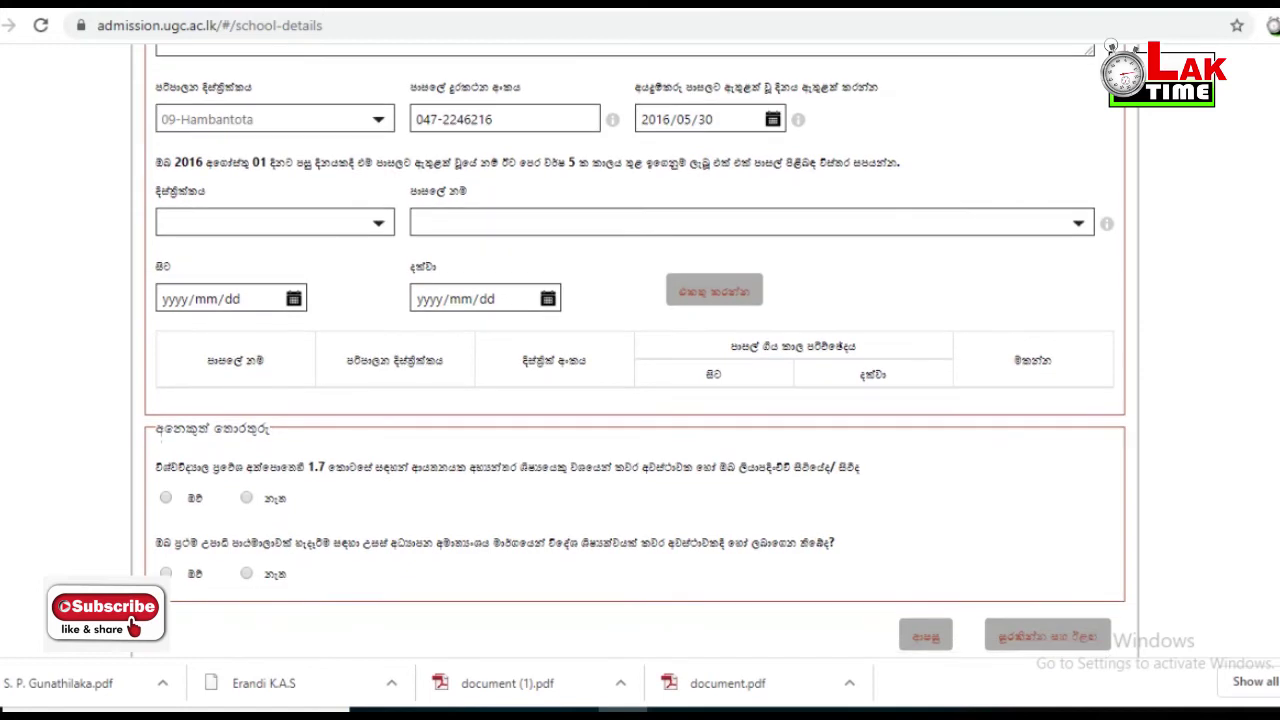
{"action": "scroll", "coordinate": [640, 350], "scroll_direction": "down", "scroll_amount": 1}
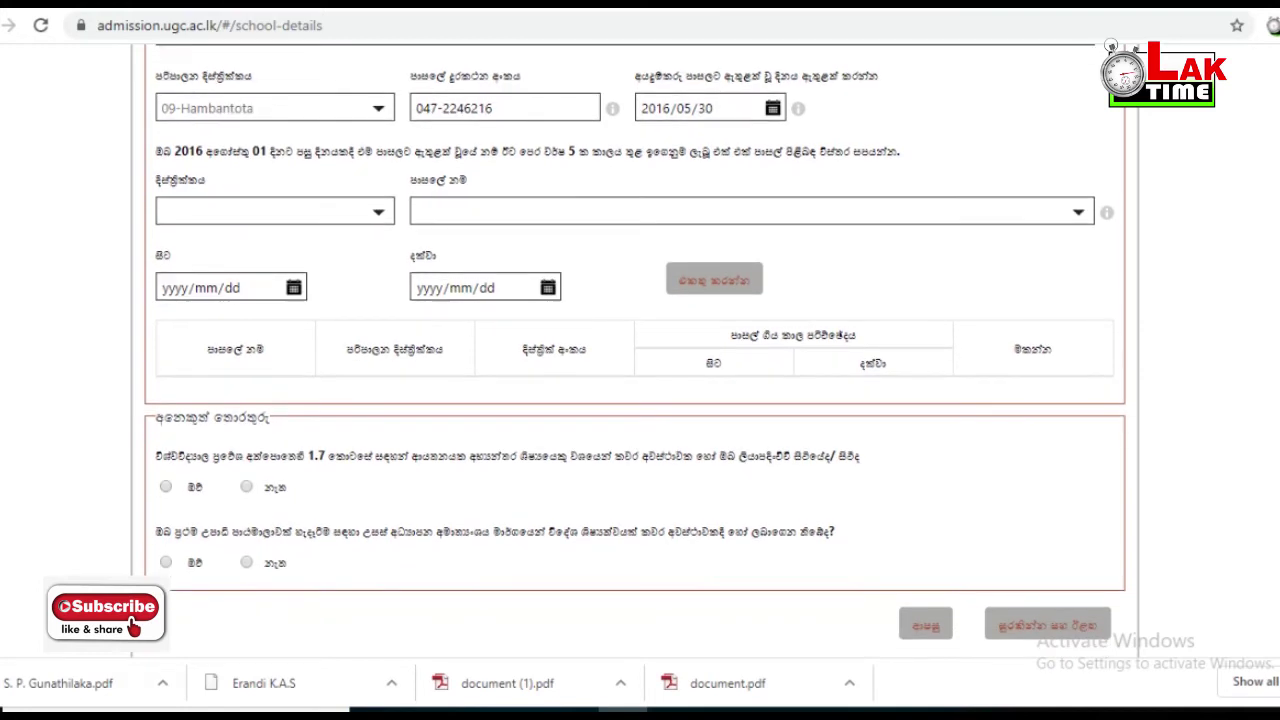
{"action": "scroll", "coordinate": [640, 350], "scroll_direction": "down", "scroll_amount": 1}
{"action": "scroll", "coordinate": [640, 350], "scroll_direction": "down", "scroll_amount": 1}
{"action": "scroll", "coordinate": [640, 350], "scroll_direction": "down", "scroll_amount": 1}
{"action": "scroll", "coordinate": [640, 350], "scroll_direction": "down", "scroll_amount": 1}
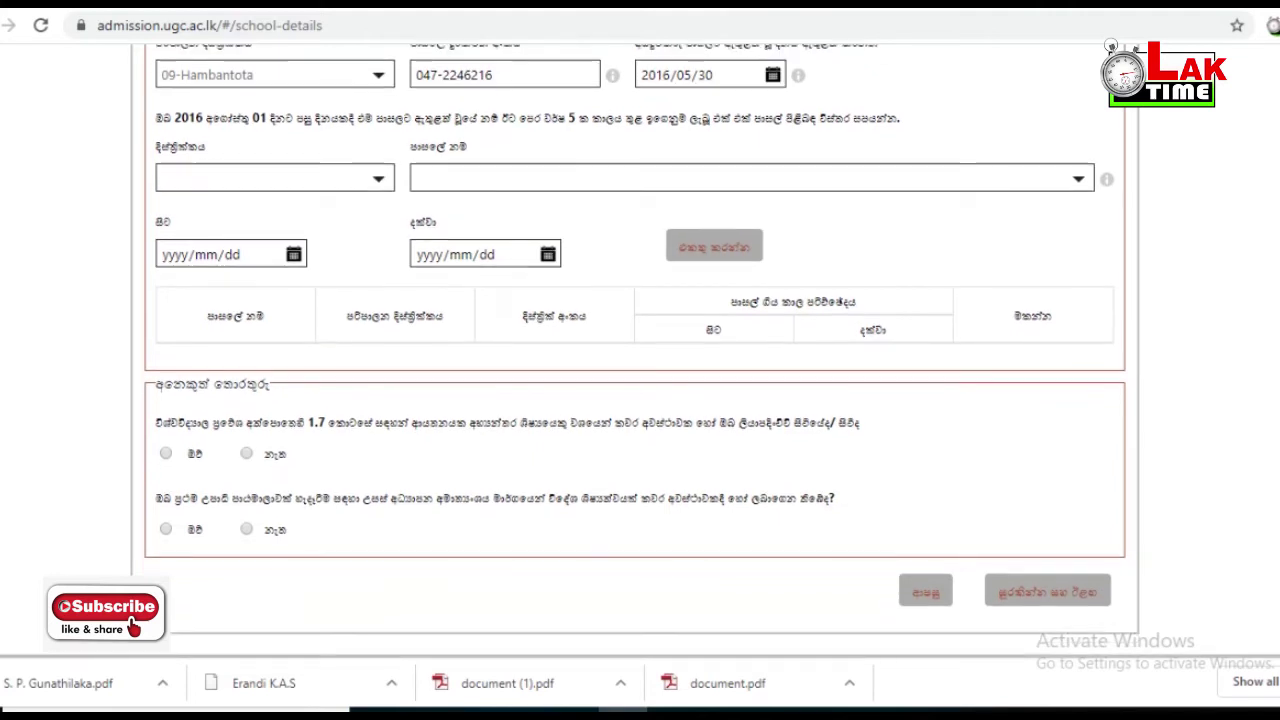
{"action": "scroll", "coordinate": [640, 350], "scroll_direction": "down", "scroll_amount": 1}
{"action": "scroll", "coordinate": [640, 350], "scroll_direction": "down", "scroll_amount": 1}
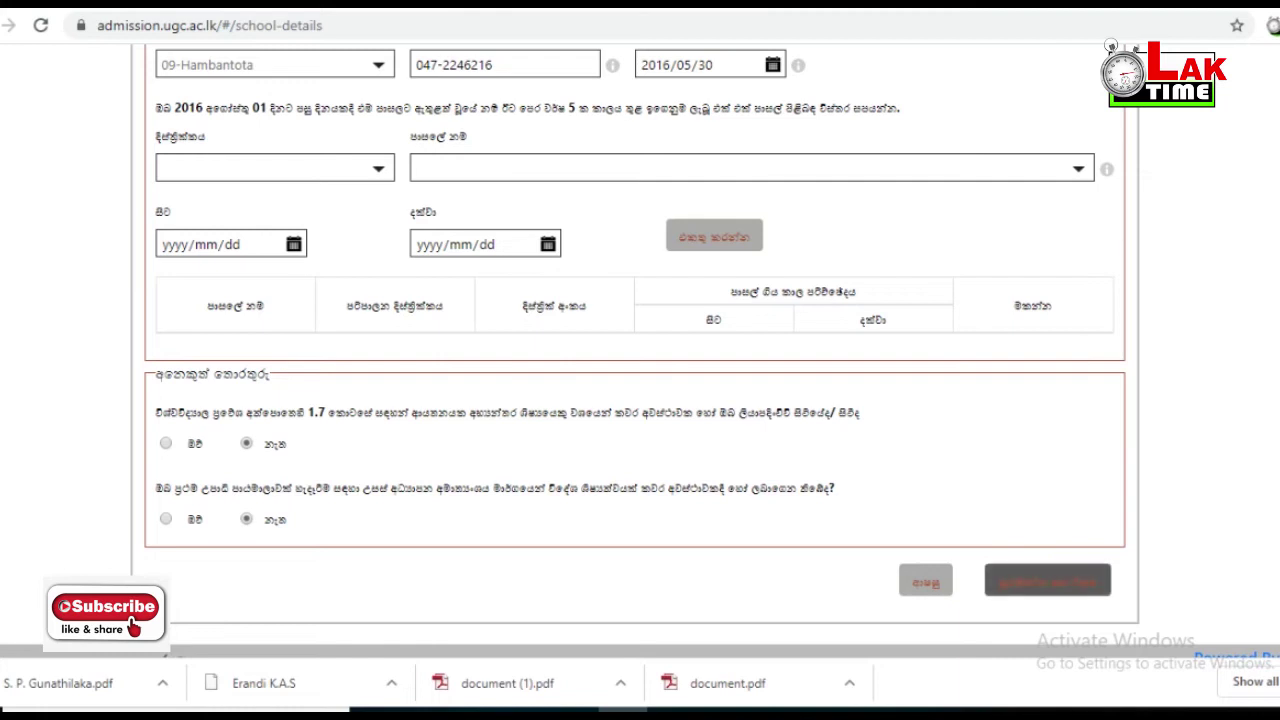
- Save the school details and continue to Step 4, order of preferences
{"action": "left_click", "coordinate": [1047, 580]}
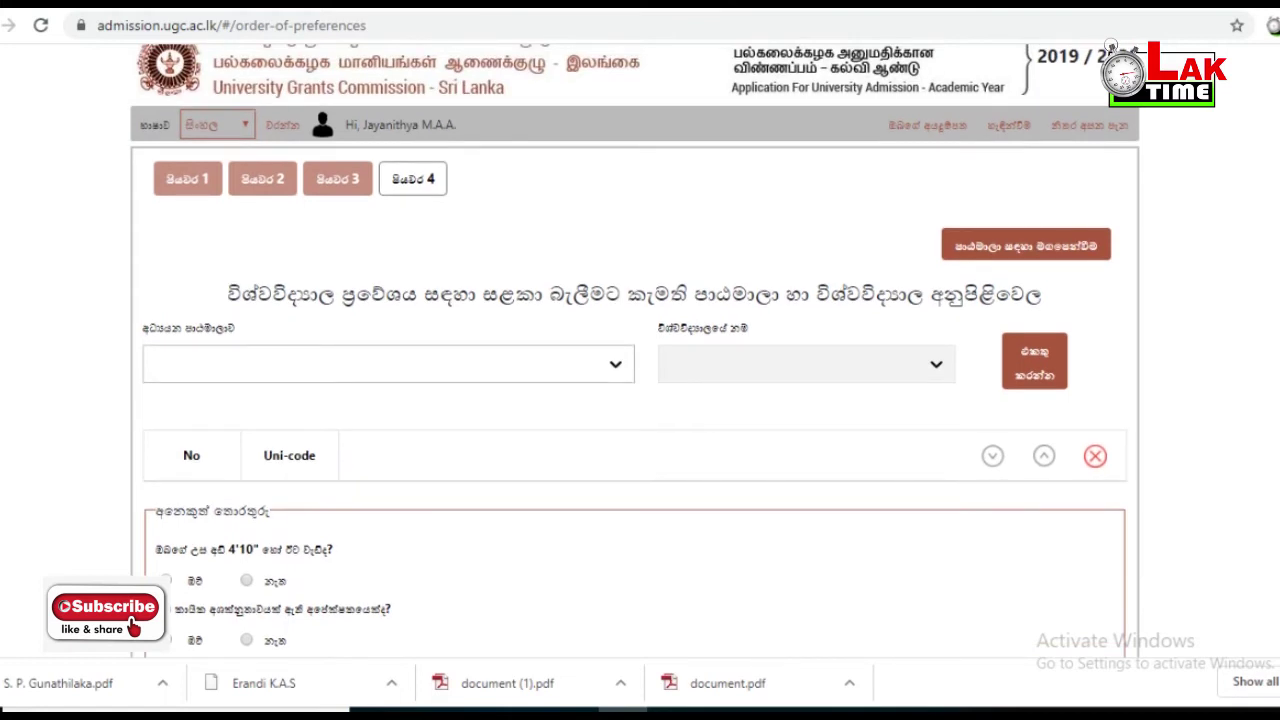
- Select 111B Geographical Information Science as the course, filtering the list with 'GR'
{"action": "left_click", "coordinate": [388, 363]}
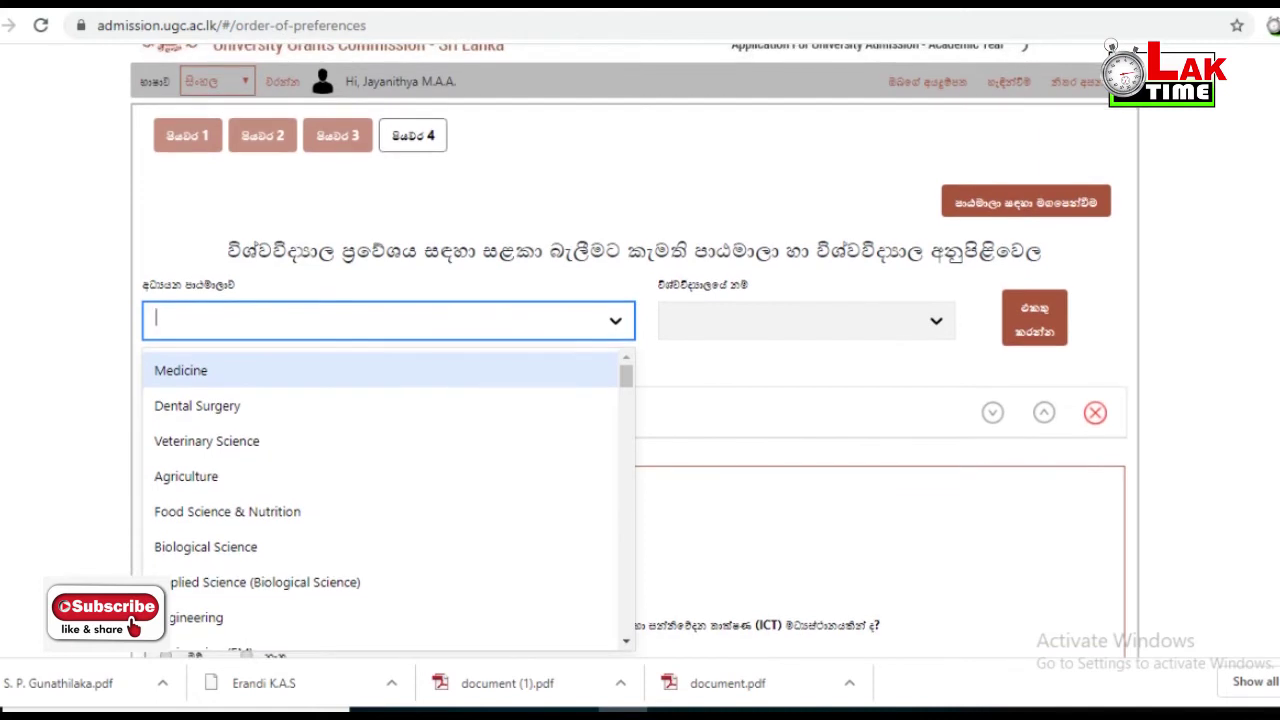
{"action": "key", "text": "Escape"}
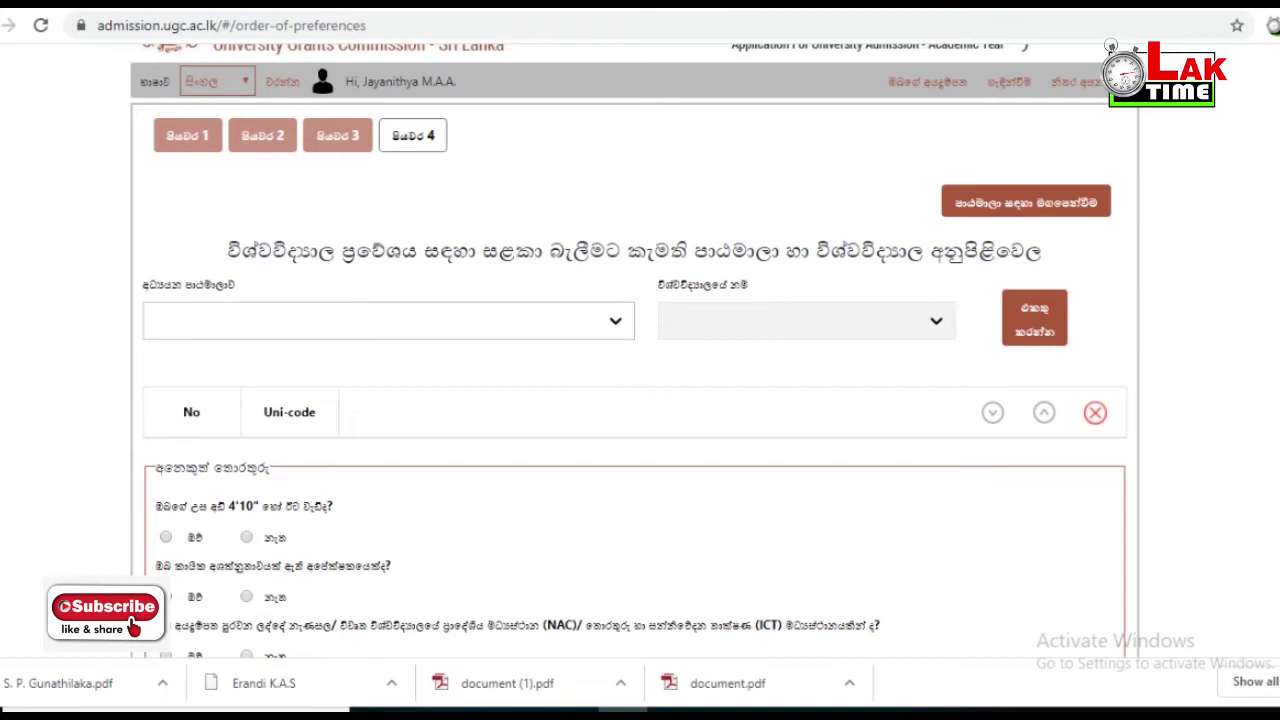
{"action": "left_click", "coordinate": [388, 320]}
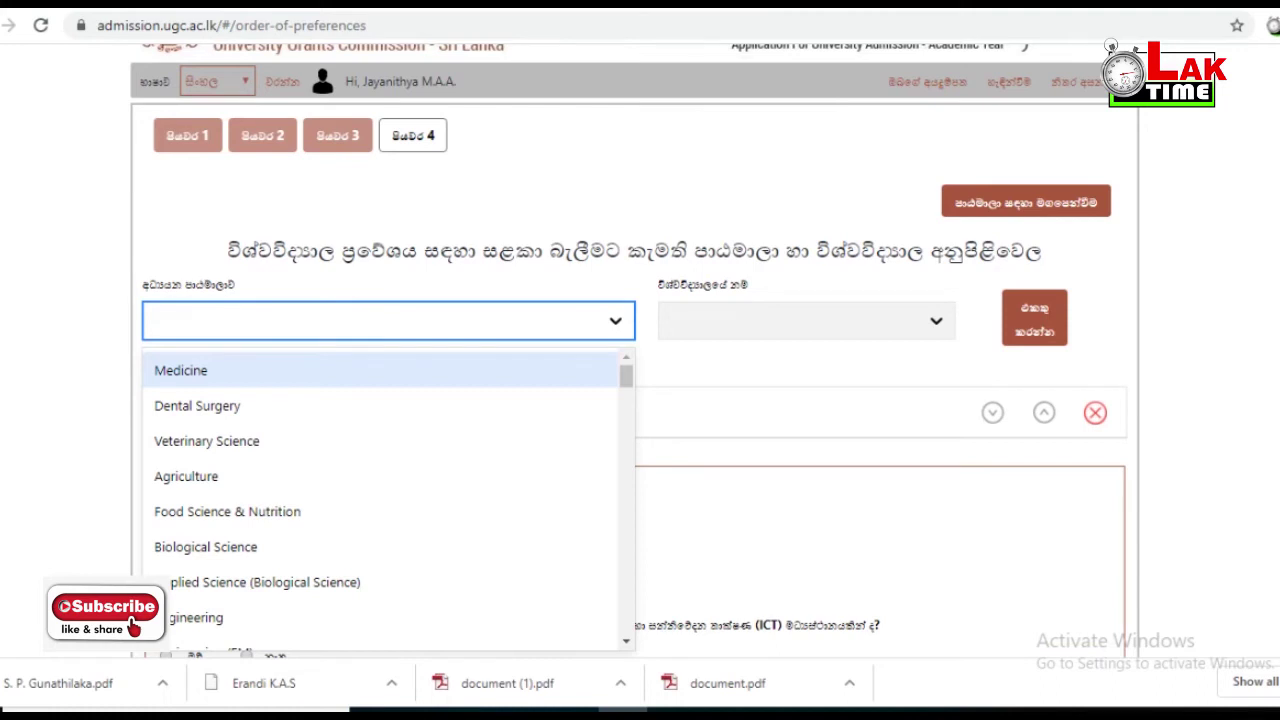
{"action": "key", "text": "Down"}
{"action": "key", "text": "Up"}
{"action": "scroll", "coordinate": [385, 500], "scroll_direction": "down", "scroll_amount": 4}
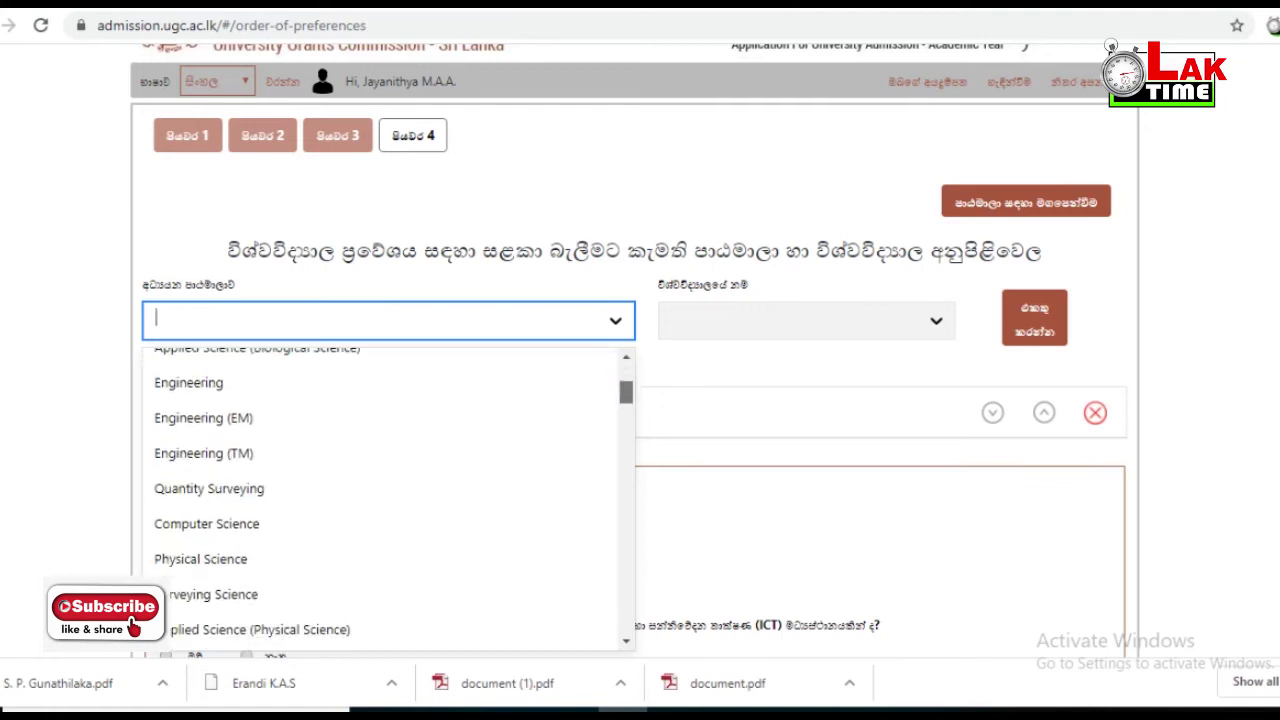
{"action": "scroll", "coordinate": [385, 500], "scroll_direction": "down", "scroll_amount": 3}
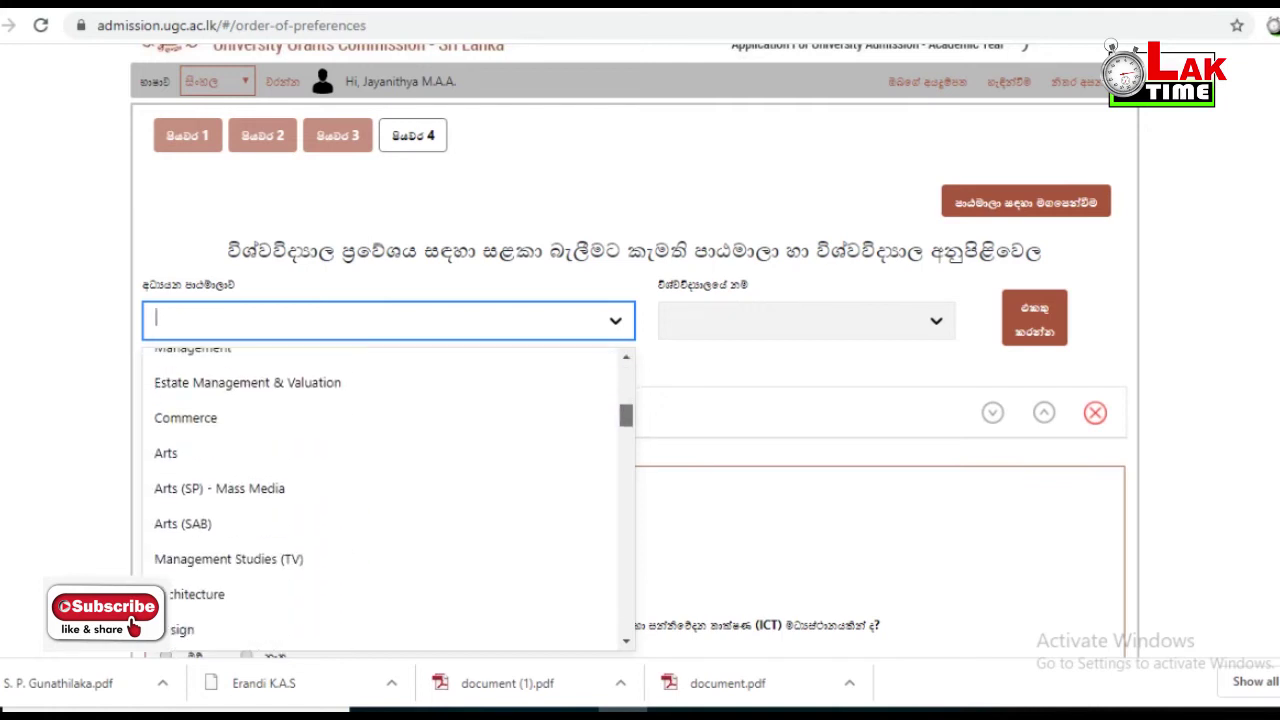
{"action": "scroll", "coordinate": [385, 500], "scroll_direction": "down", "scroll_amount": 3}
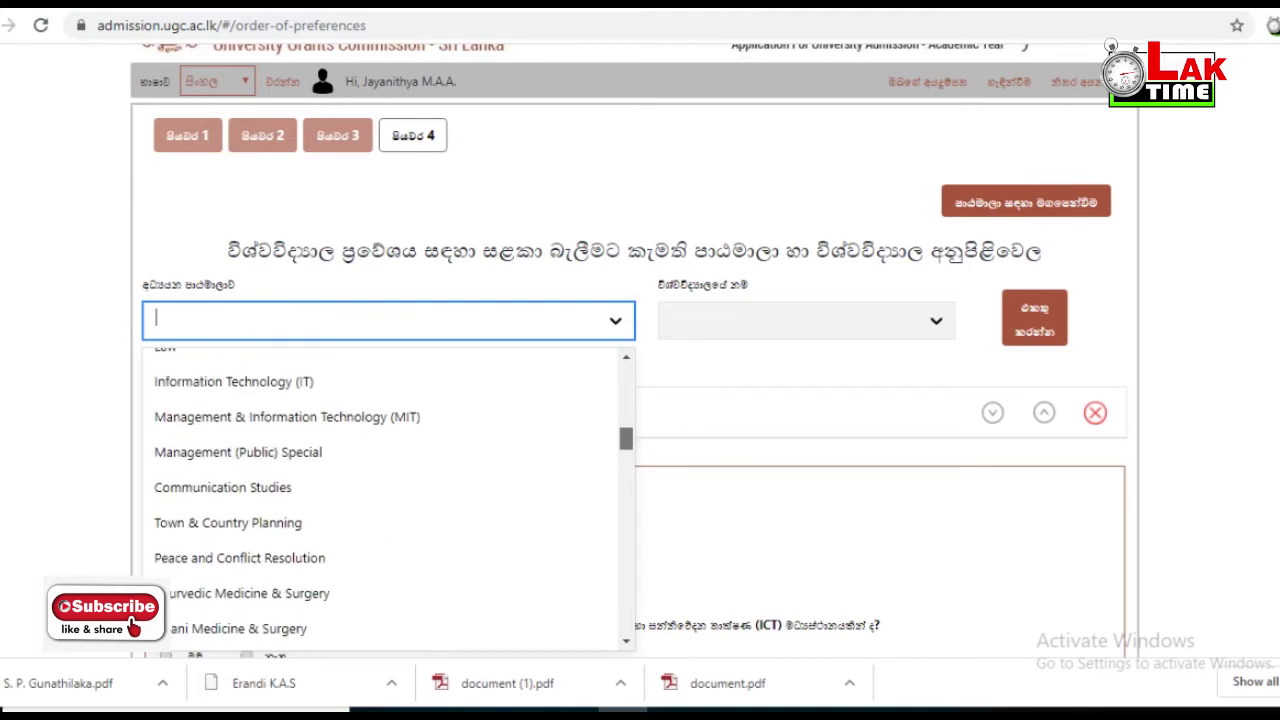
{"action": "scroll", "coordinate": [390, 500], "scroll_direction": "down", "scroll_amount": 3}
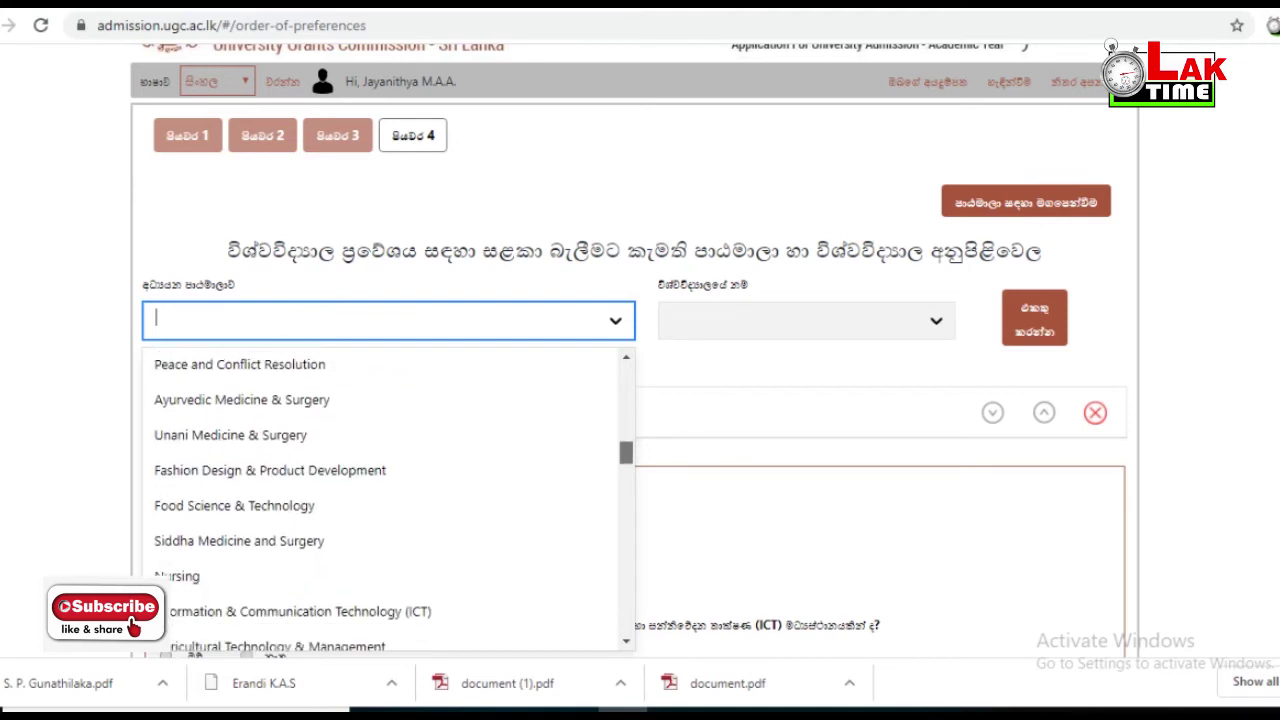
{"action": "scroll", "coordinate": [390, 500], "scroll_direction": "down", "scroll_amount": 3}
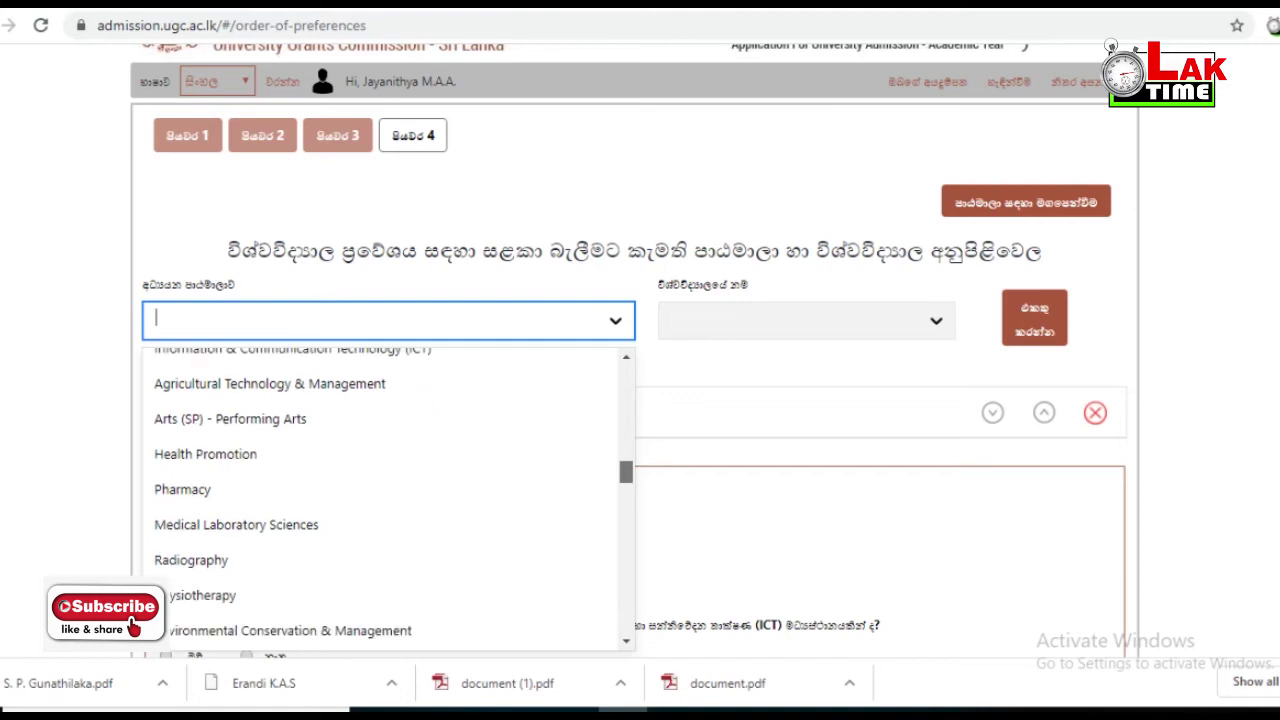
{"action": "scroll", "coordinate": [390, 495], "scroll_direction": "down", "scroll_amount": 3}
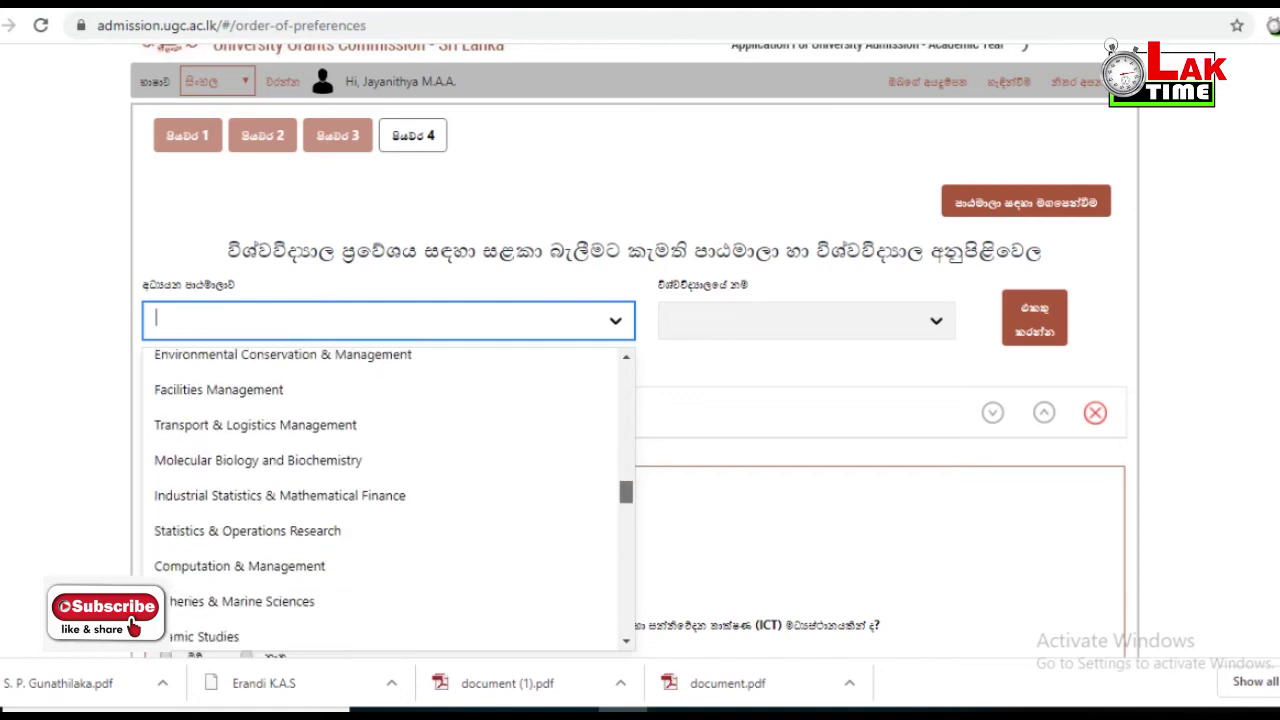
{"action": "scroll", "coordinate": [390, 500], "scroll_direction": "down", "scroll_amount": 3}
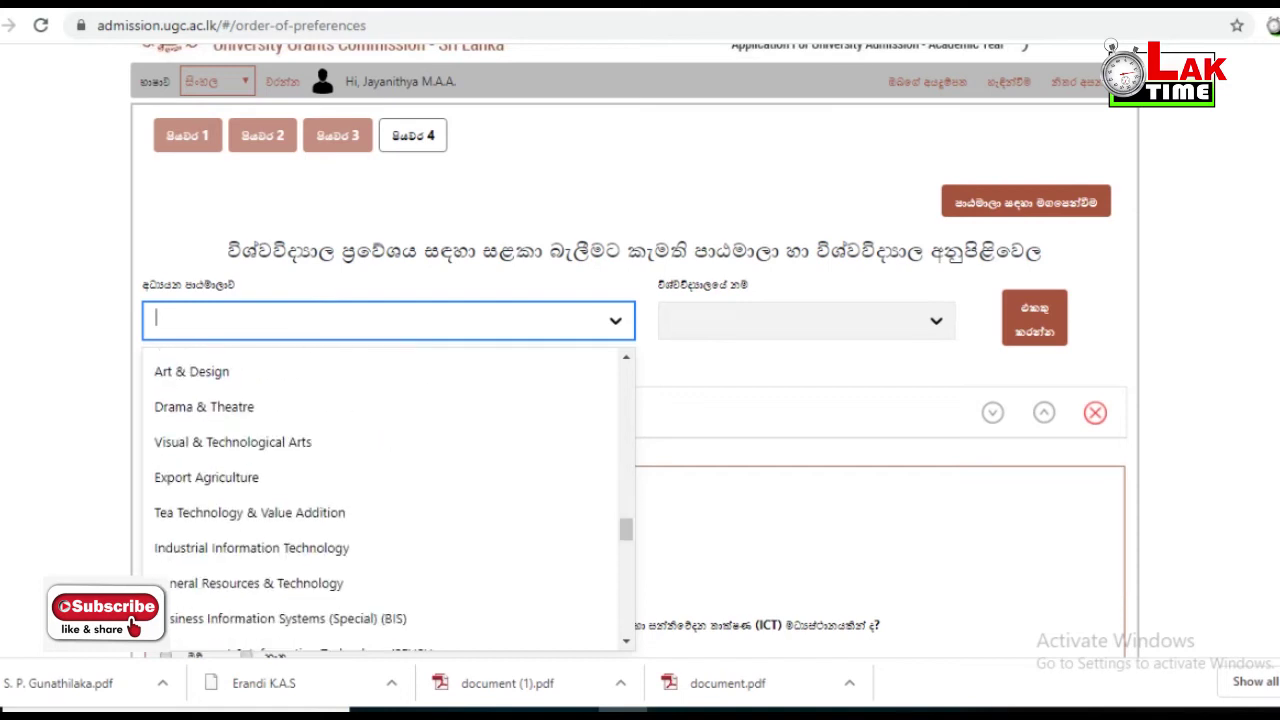
{"action": "type", "text": "GRE"}
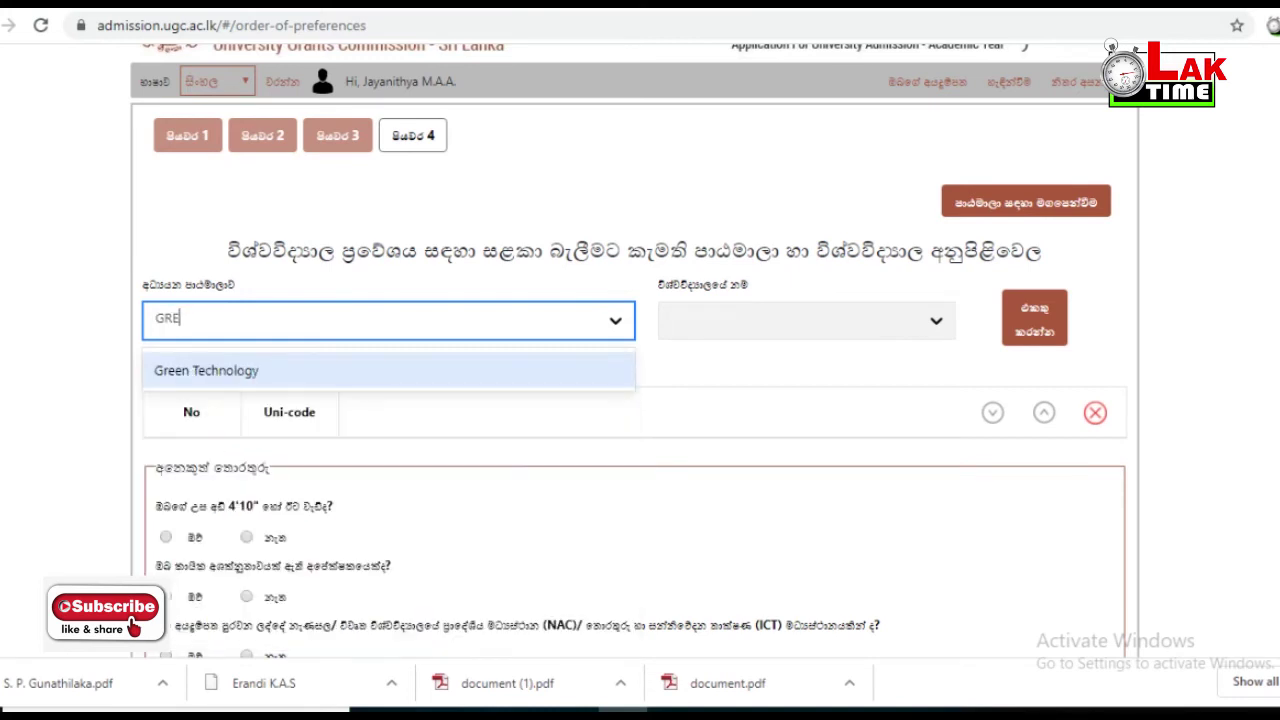
{"action": "key", "text": "BackSpace"}
{"action": "key", "text": "Down"}
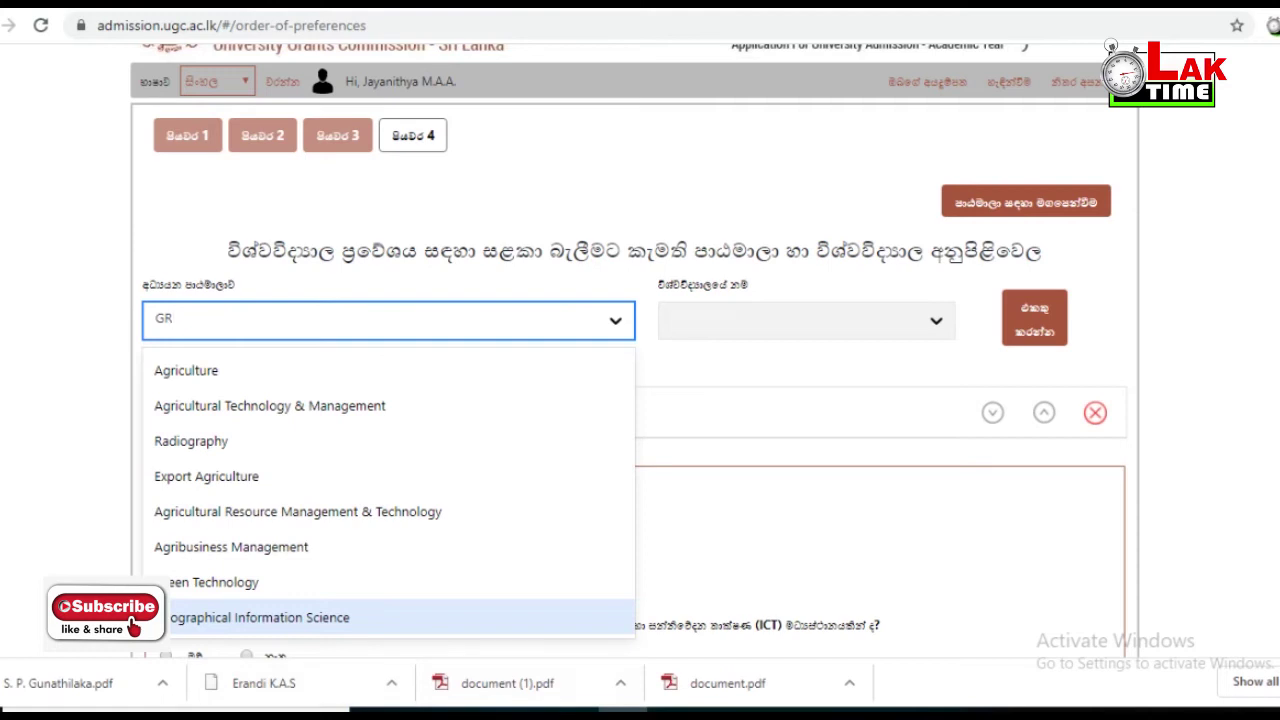
{"action": "key", "text": "Return"}
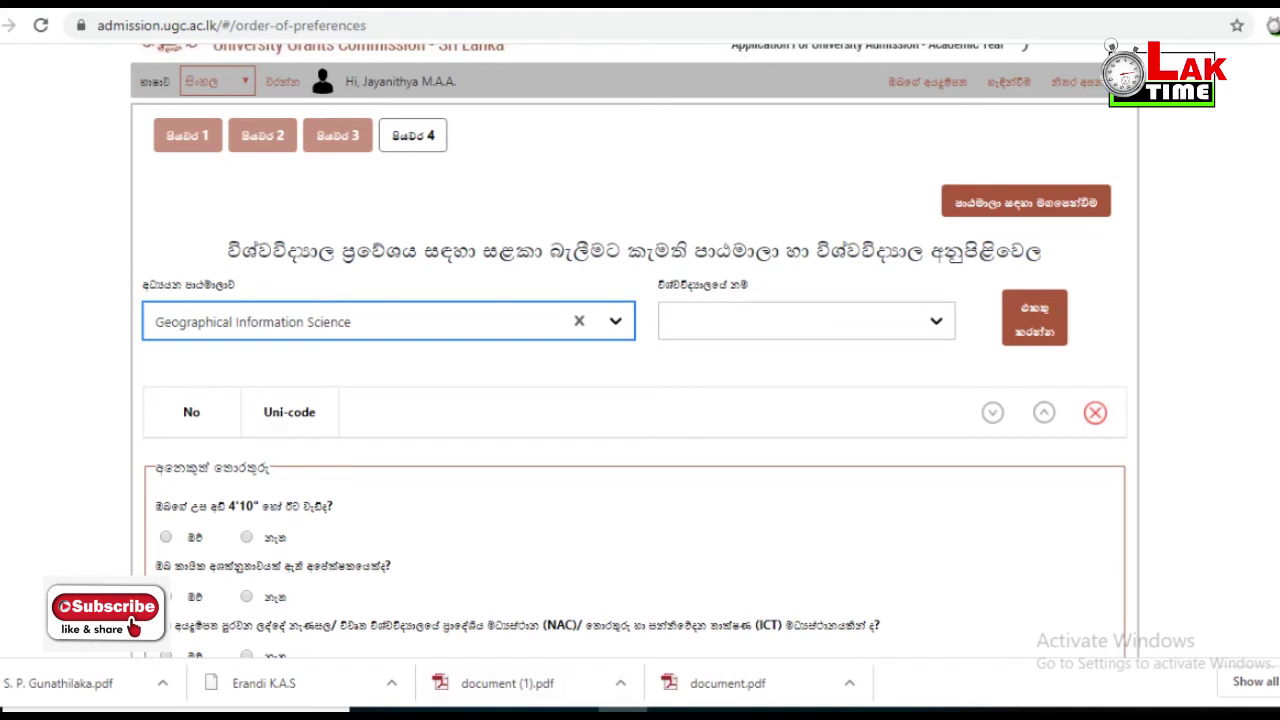
- Choose University of Peradeniya and add it as preference 1
{"action": "left_click", "coordinate": [720, 320]}
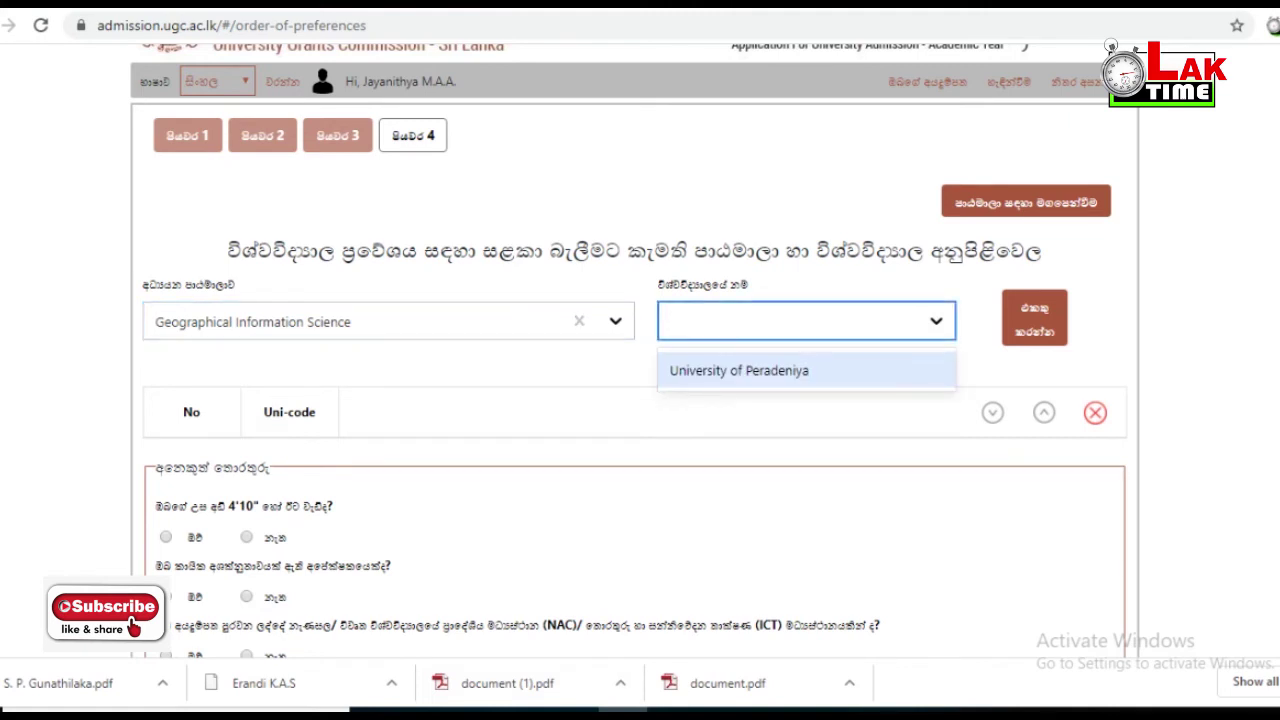
{"action": "key", "text": "Return"}
{"action": "left_click", "coordinate": [1034, 317]}
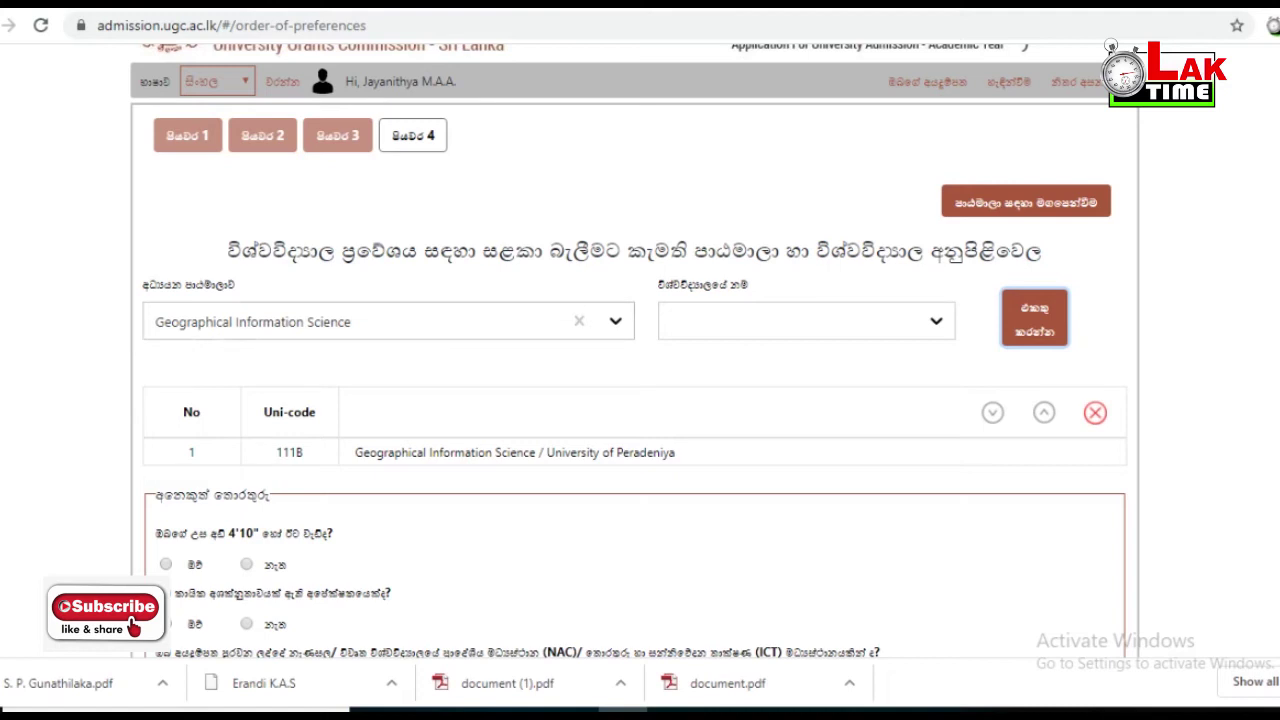
- Filter the course list with 'IN' and select Management & Information Technology (MIT)
{"action": "left_click", "coordinate": [350, 321]}
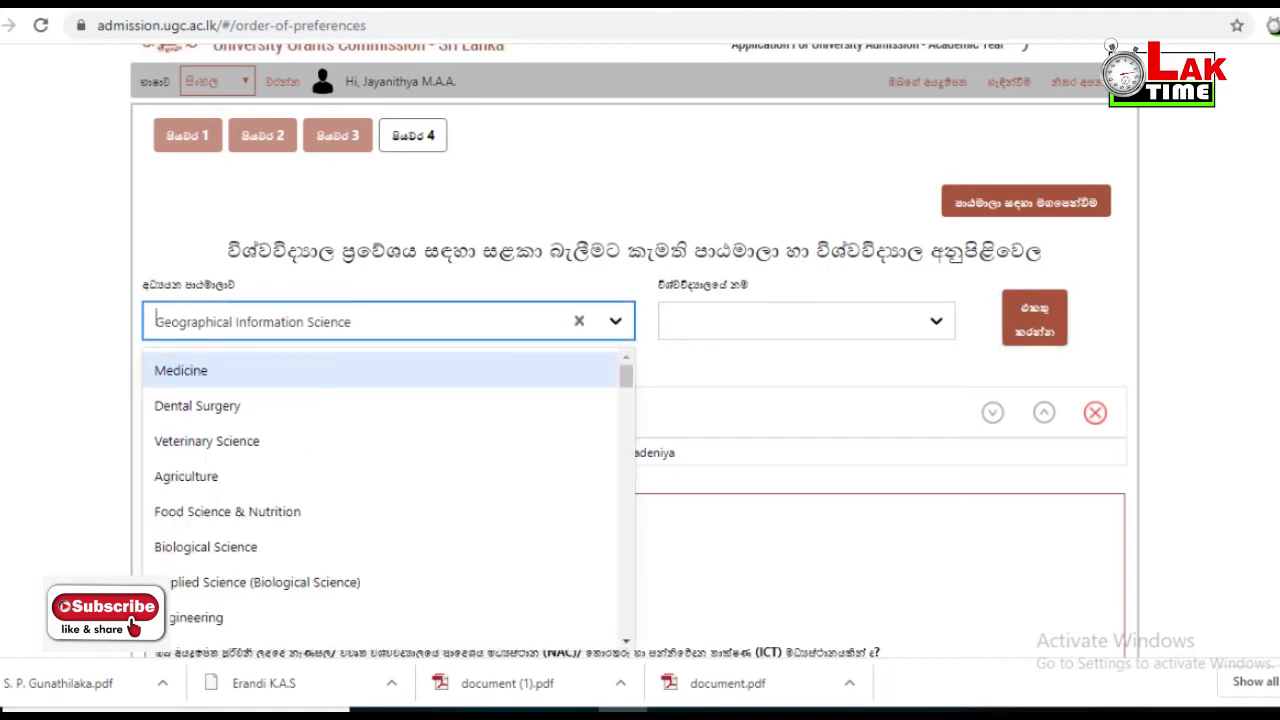
{"action": "key", "text": "Down"}
{"action": "key", "text": "Down"}
{"action": "key", "text": "Down"}
{"action": "key", "text": "Down"}
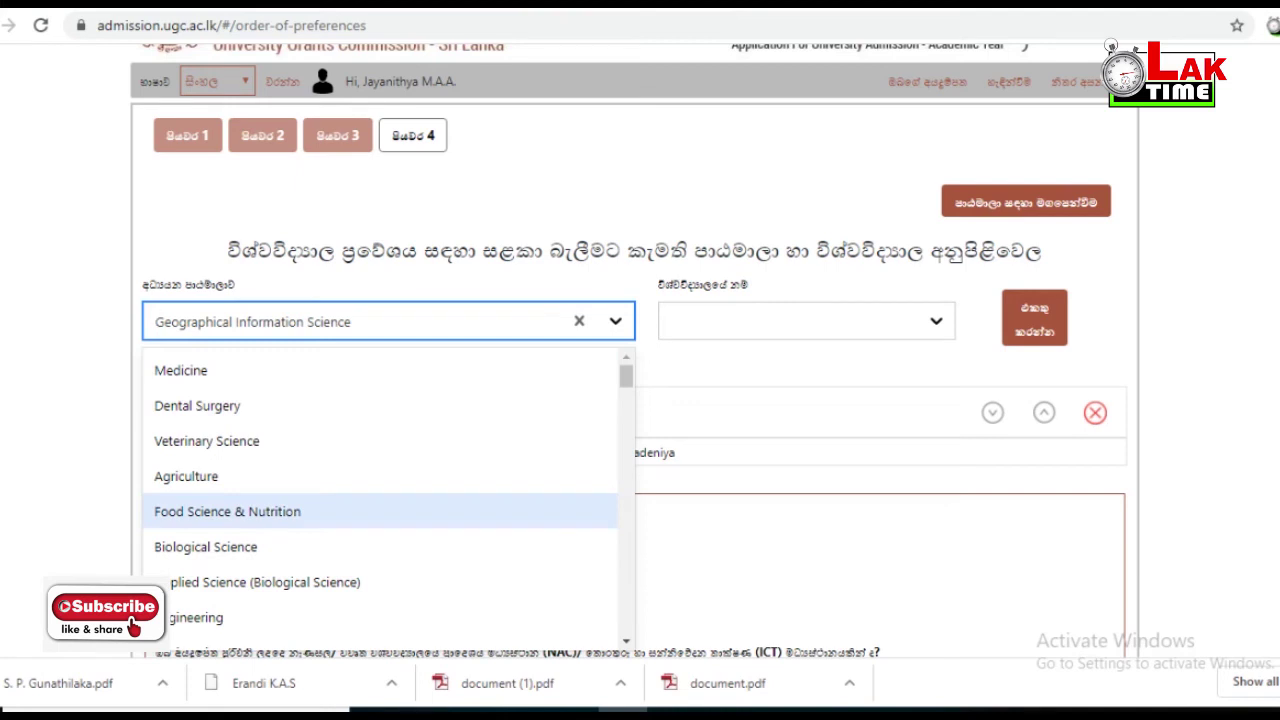
{"action": "type", "text": "IN"}
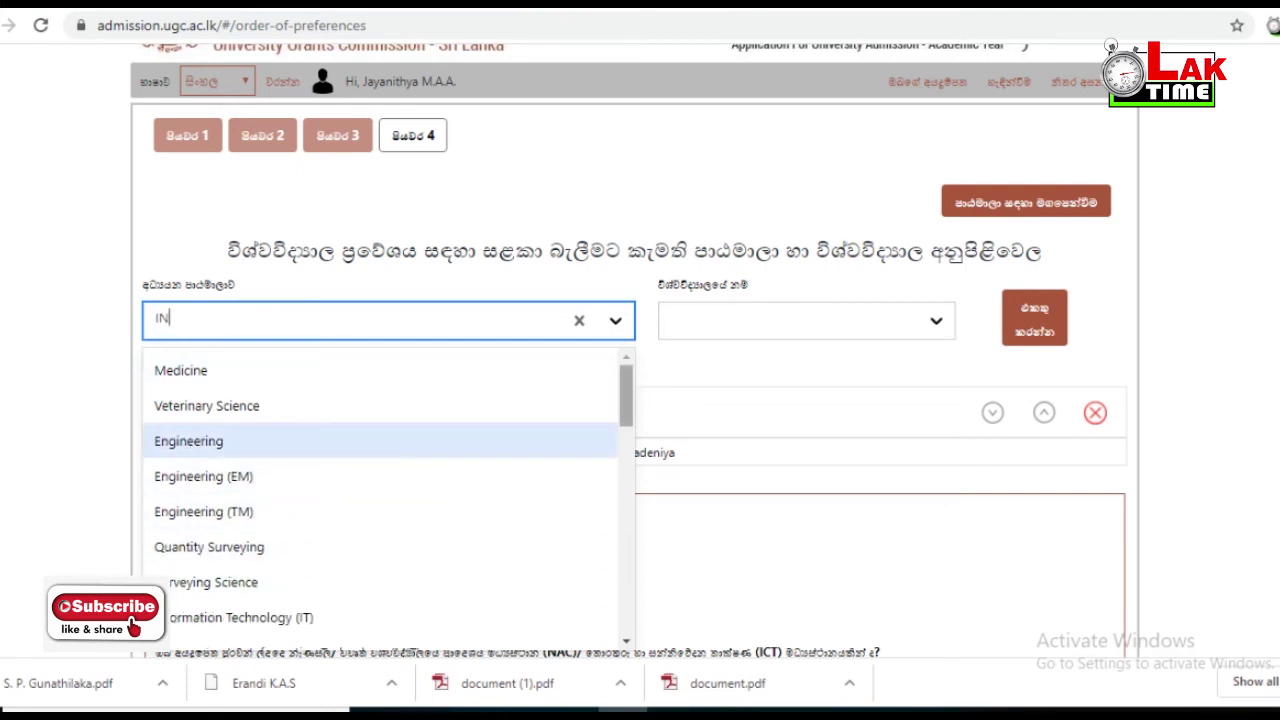
{"action": "scroll", "coordinate": [388, 500], "scroll_direction": "down", "scroll_amount": 3}
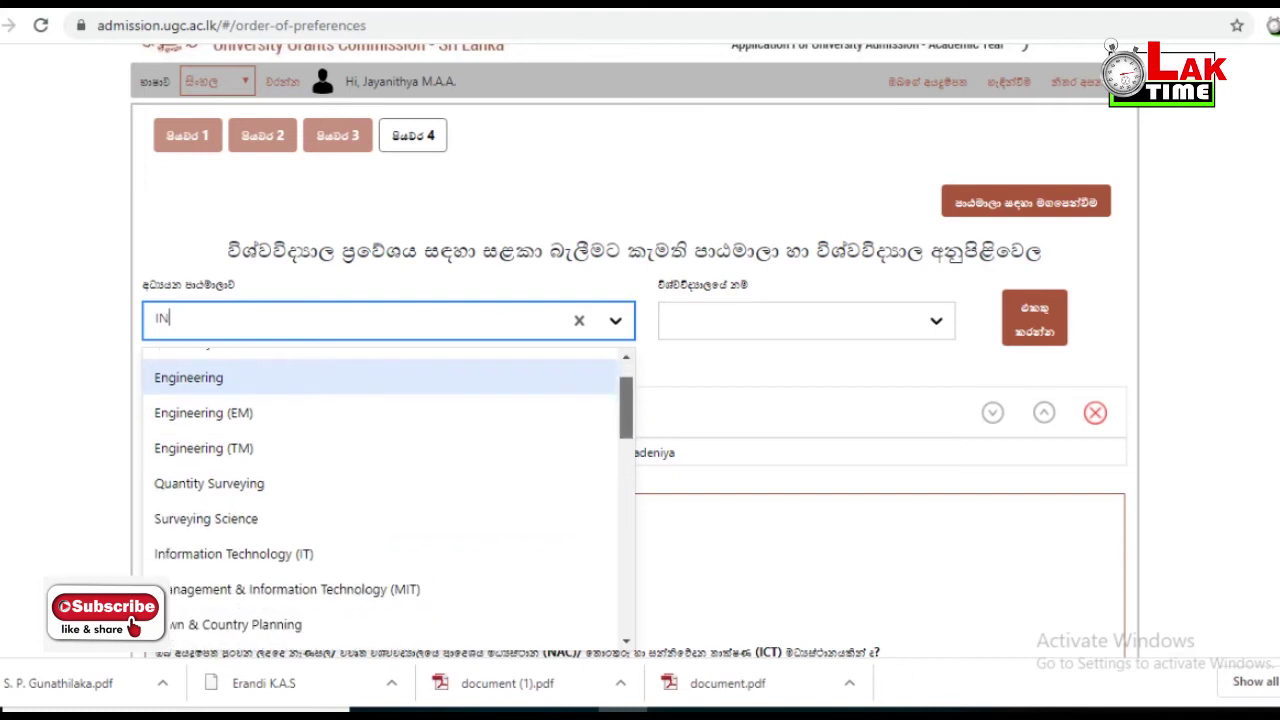
{"action": "scroll", "coordinate": [388, 485], "scroll_direction": "down", "scroll_amount": 2}
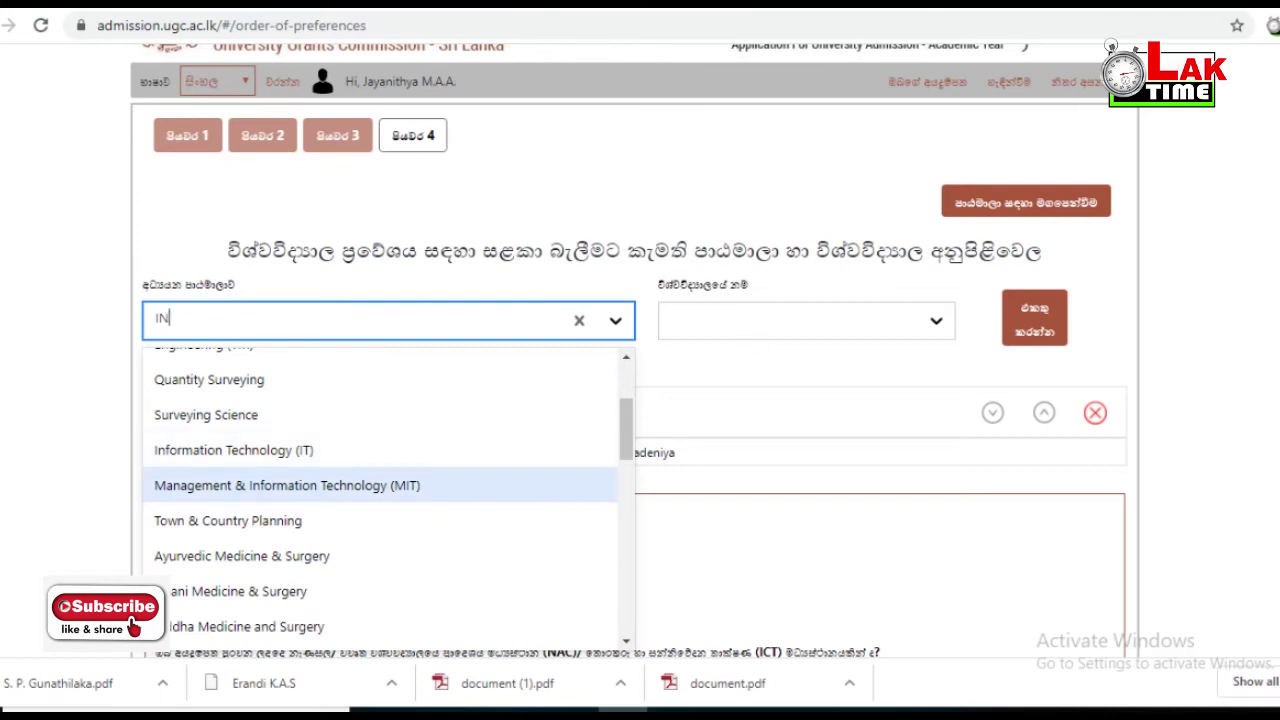
{"action": "scroll", "coordinate": [388, 495], "scroll_direction": "down", "scroll_amount": 3}
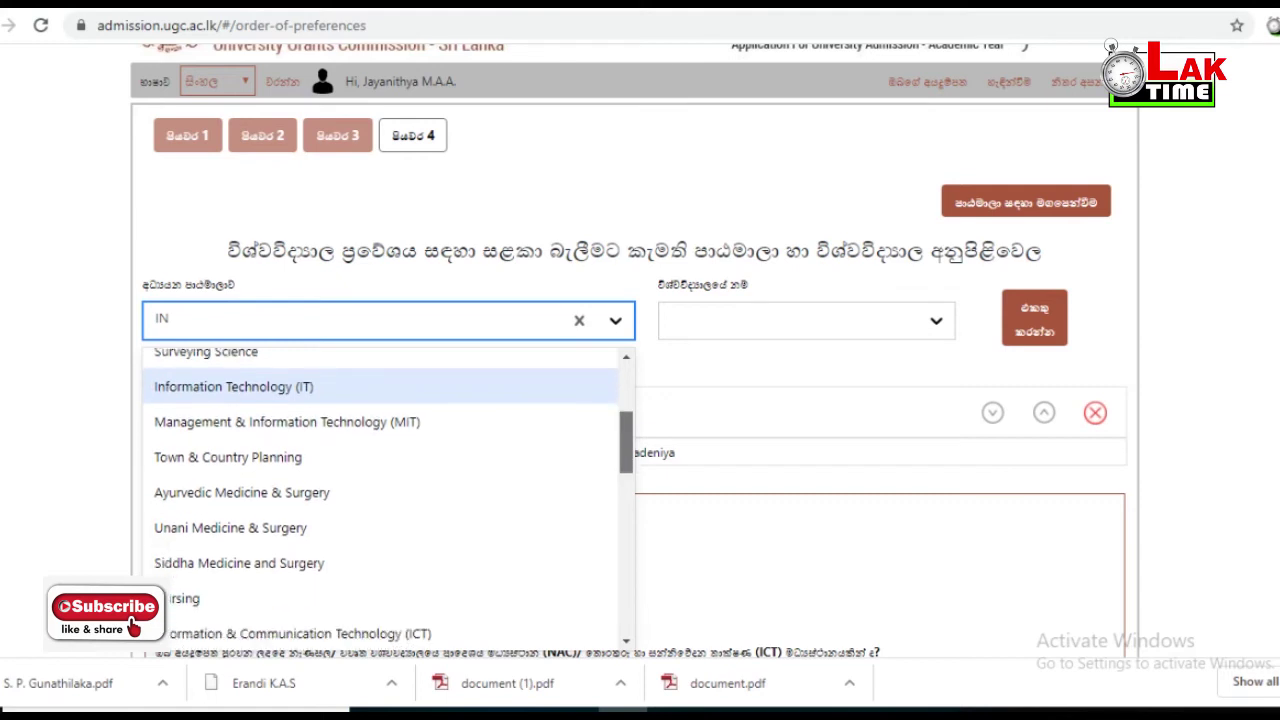
{"action": "scroll", "coordinate": [388, 495], "scroll_direction": "down", "scroll_amount": 1}
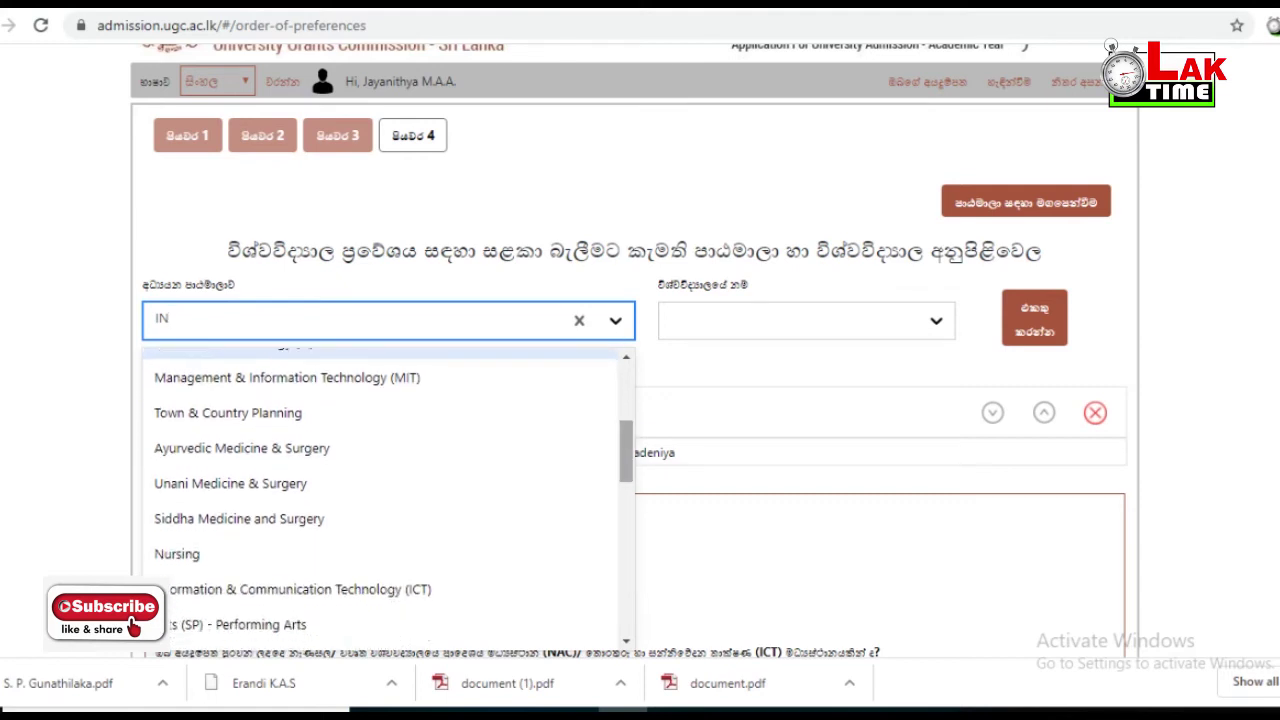
{"action": "scroll", "coordinate": [388, 495], "scroll_direction": "down", "scroll_amount": 1}
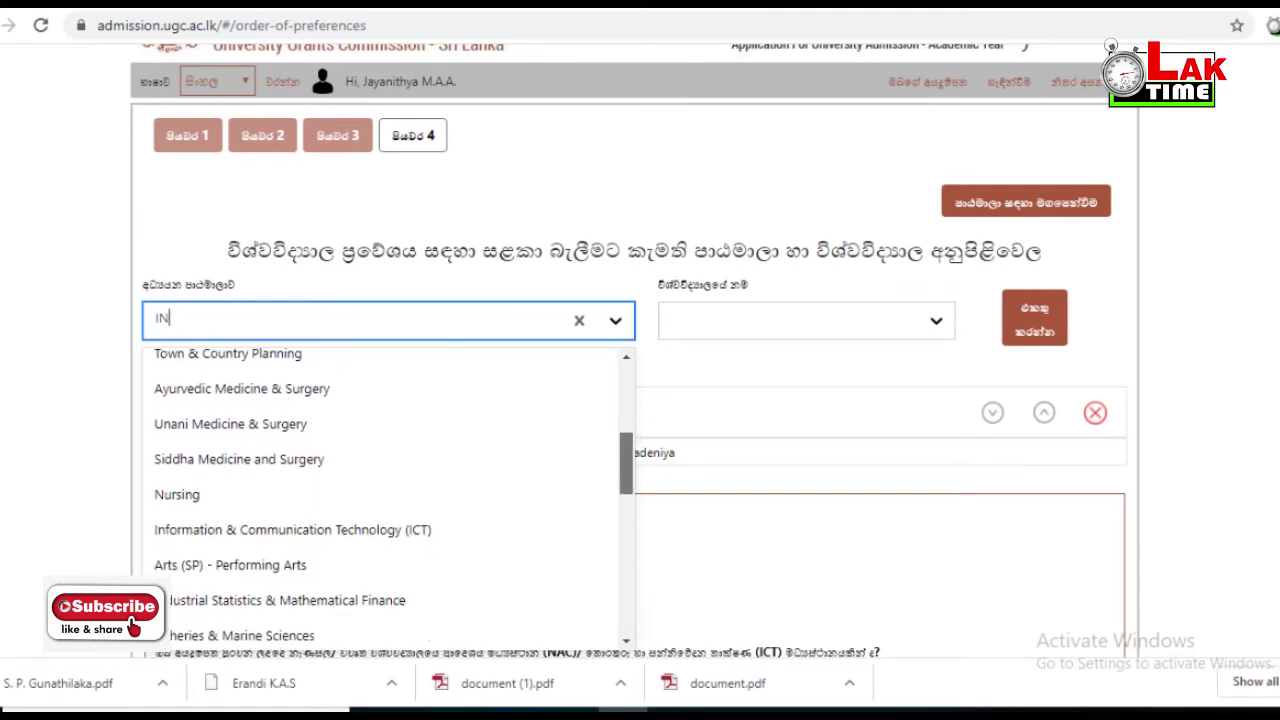
{"action": "scroll", "coordinate": [388, 495], "scroll_direction": "down", "scroll_amount": 1}
{"action": "scroll", "coordinate": [388, 495], "scroll_direction": "down", "scroll_amount": 3}
{"action": "scroll", "coordinate": [388, 495], "scroll_direction": "down", "scroll_amount": 3}
{"action": "scroll", "coordinate": [388, 495], "scroll_direction": "down", "scroll_amount": 3}
{"action": "scroll", "coordinate": [388, 495], "scroll_direction": "down", "scroll_amount": 5}
{"action": "scroll", "coordinate": [388, 495], "scroll_direction": "down", "scroll_amount": 1}
{"action": "scroll", "coordinate": [388, 495], "scroll_direction": "up", "scroll_amount": 8}
{"action": "scroll", "coordinate": [388, 495], "scroll_direction": "up", "scroll_amount": 4}
{"action": "scroll", "coordinate": [388, 495], "scroll_direction": "up", "scroll_amount": 4}
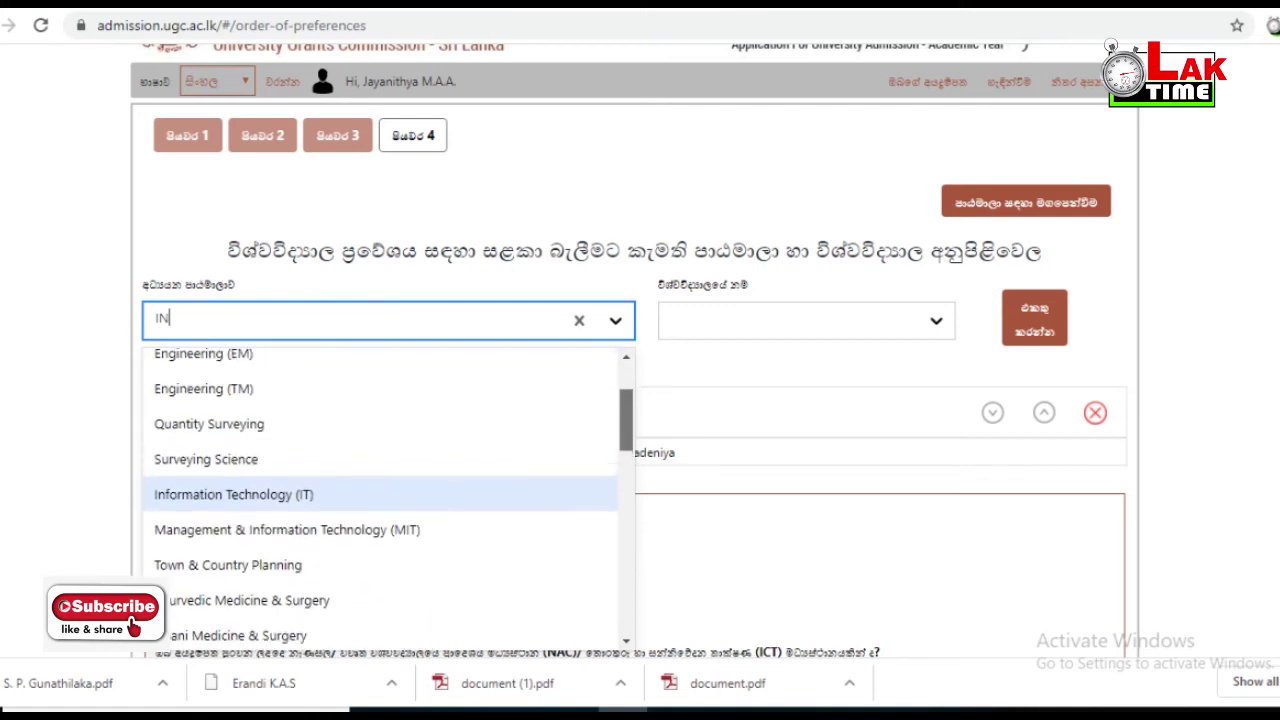
{"action": "left_click", "coordinate": [287, 529]}
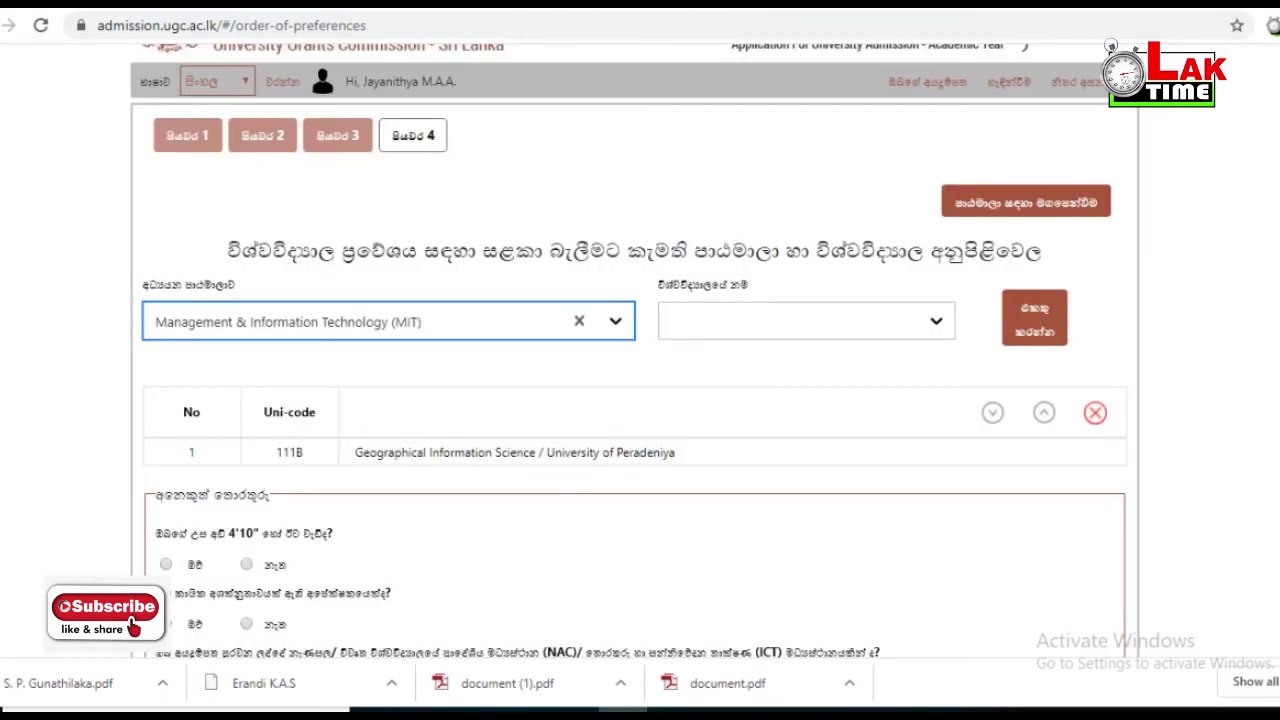
- Change the course to Information Technology & Management using the 'INFO' filter, then view its universities
{"action": "left_click", "coordinate": [806, 320]}
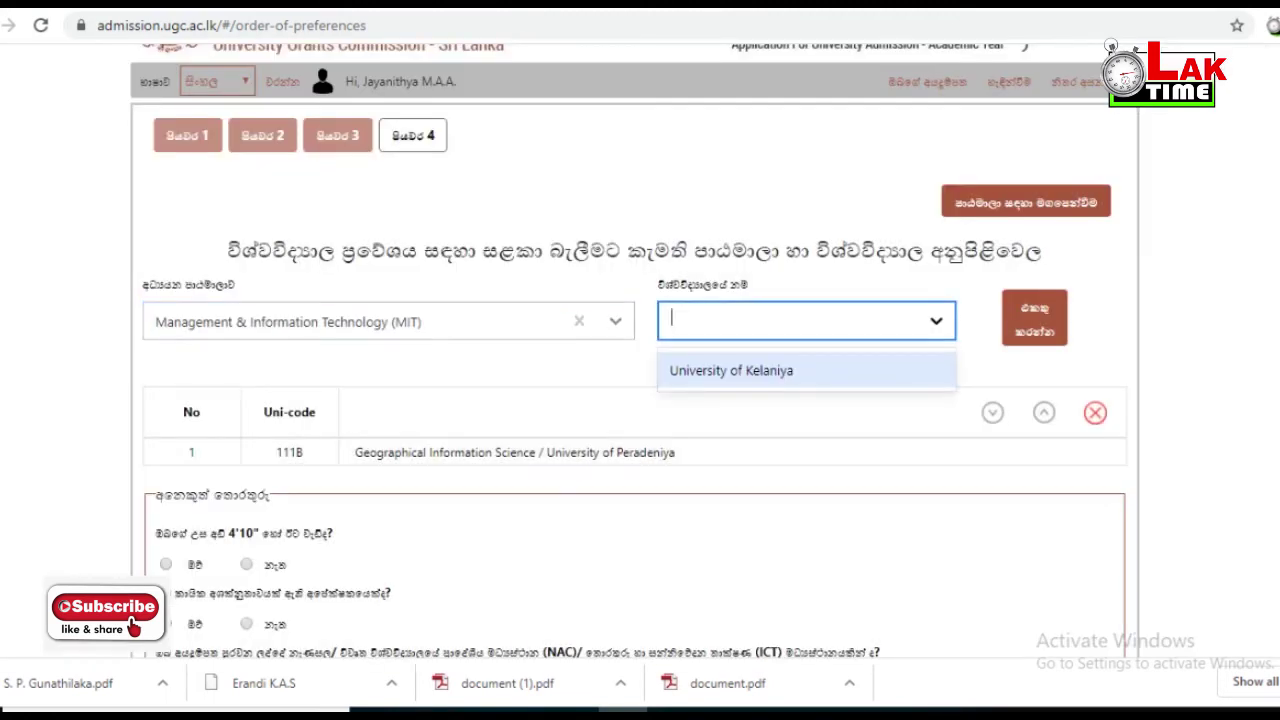
{"action": "left_click", "coordinate": [388, 321]}
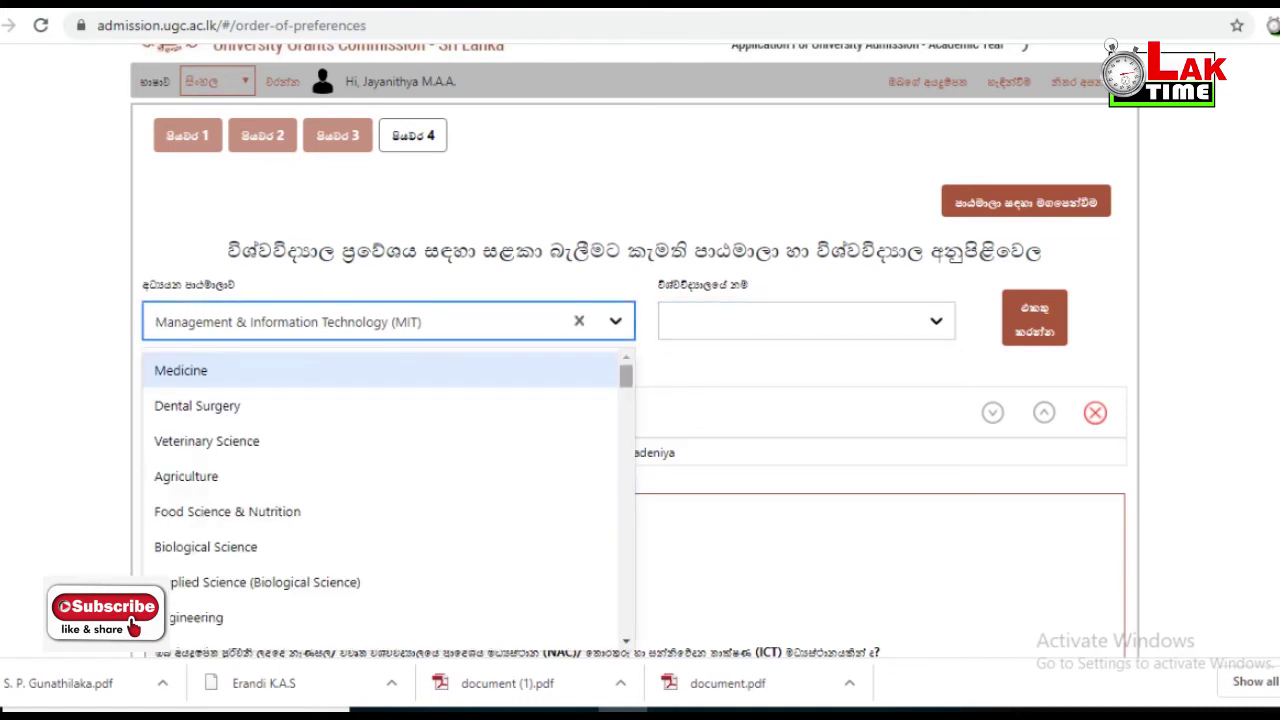
{"action": "type", "text": "INFO"}
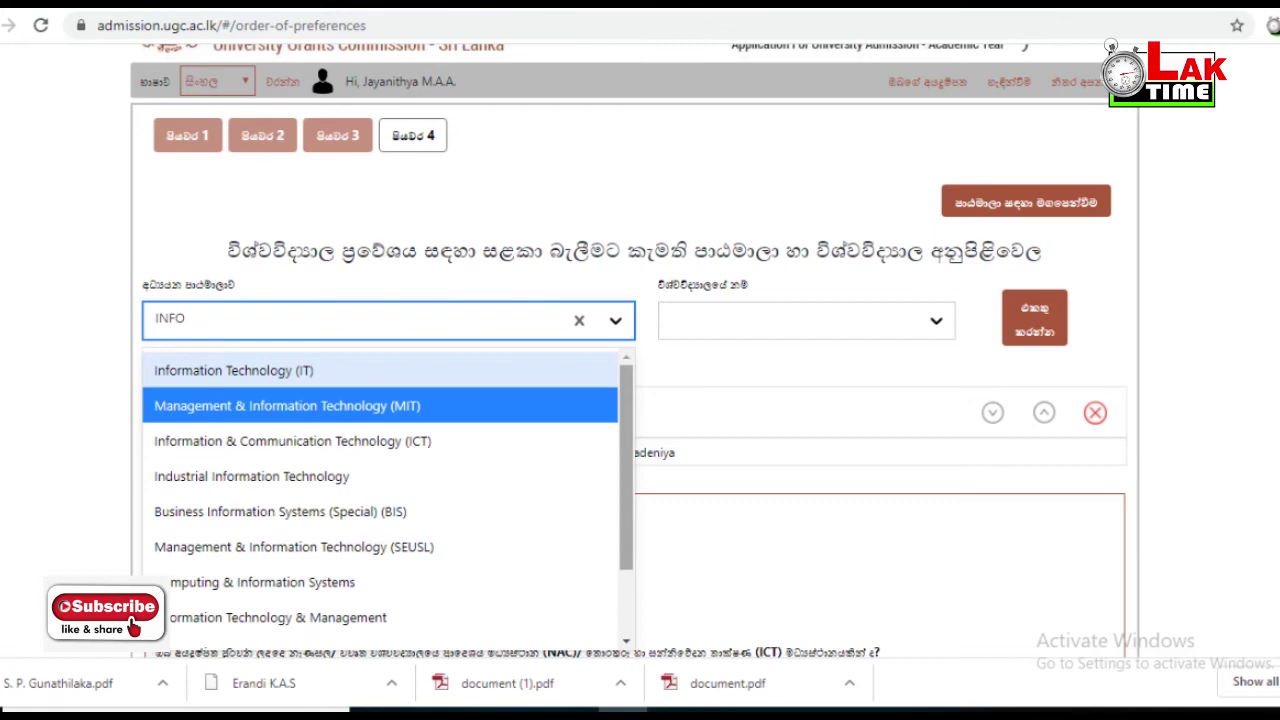
{"action": "key", "text": "Down"}
{"action": "key", "text": "Down"}
{"action": "key", "text": "Down"}
{"action": "key", "text": "Down"}
{"action": "key", "text": "Down"}
{"action": "key", "text": "Down"}
{"action": "key", "text": "Down"}
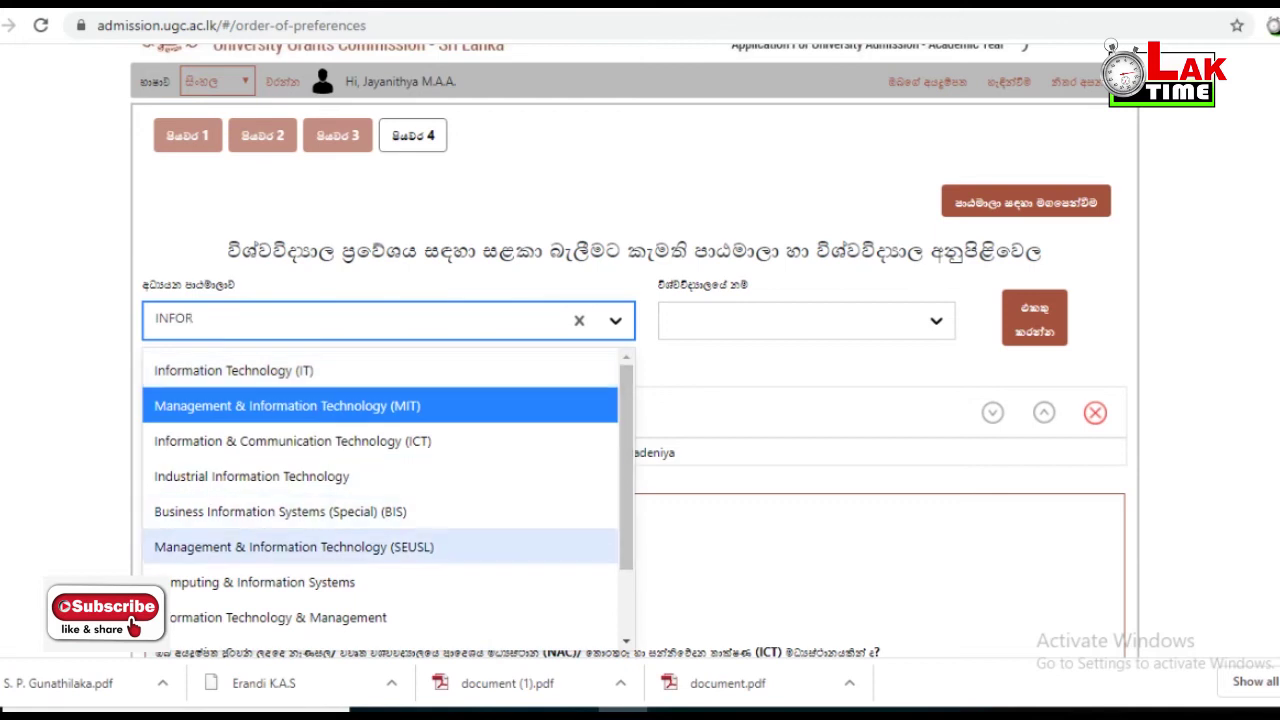
{"action": "key", "text": "Return"}
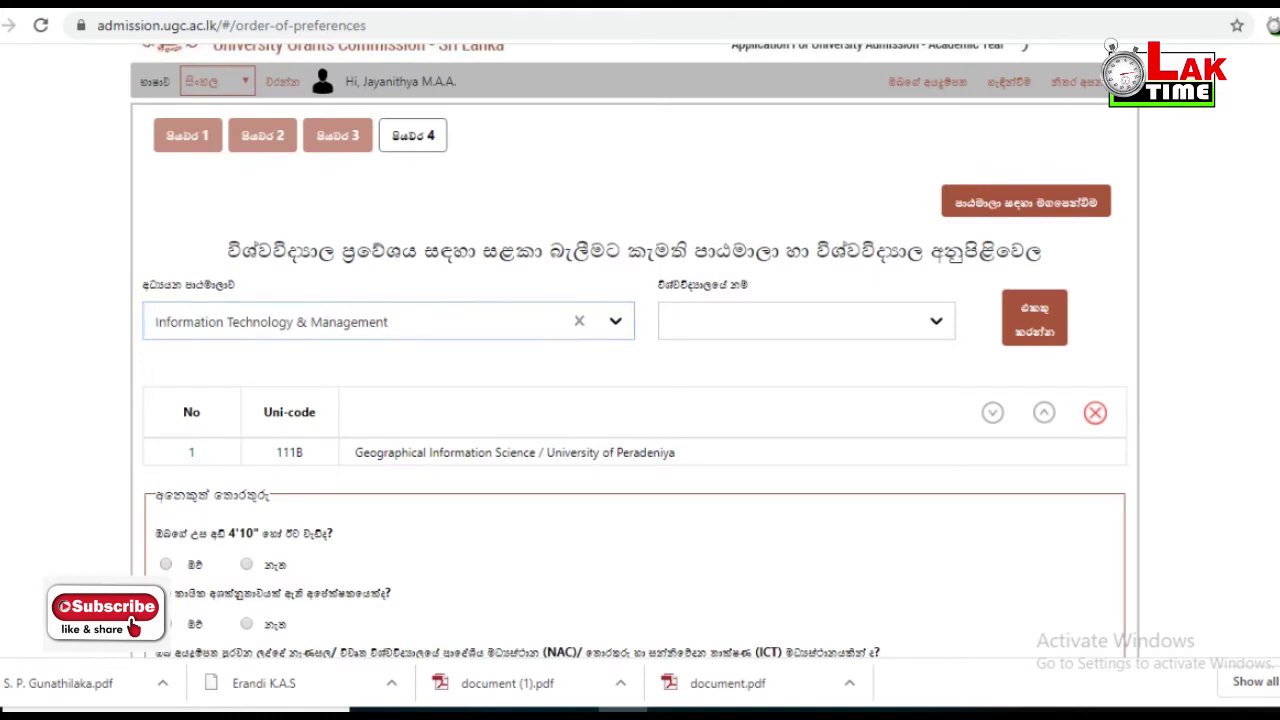
{"action": "left_click", "coordinate": [806, 320]}
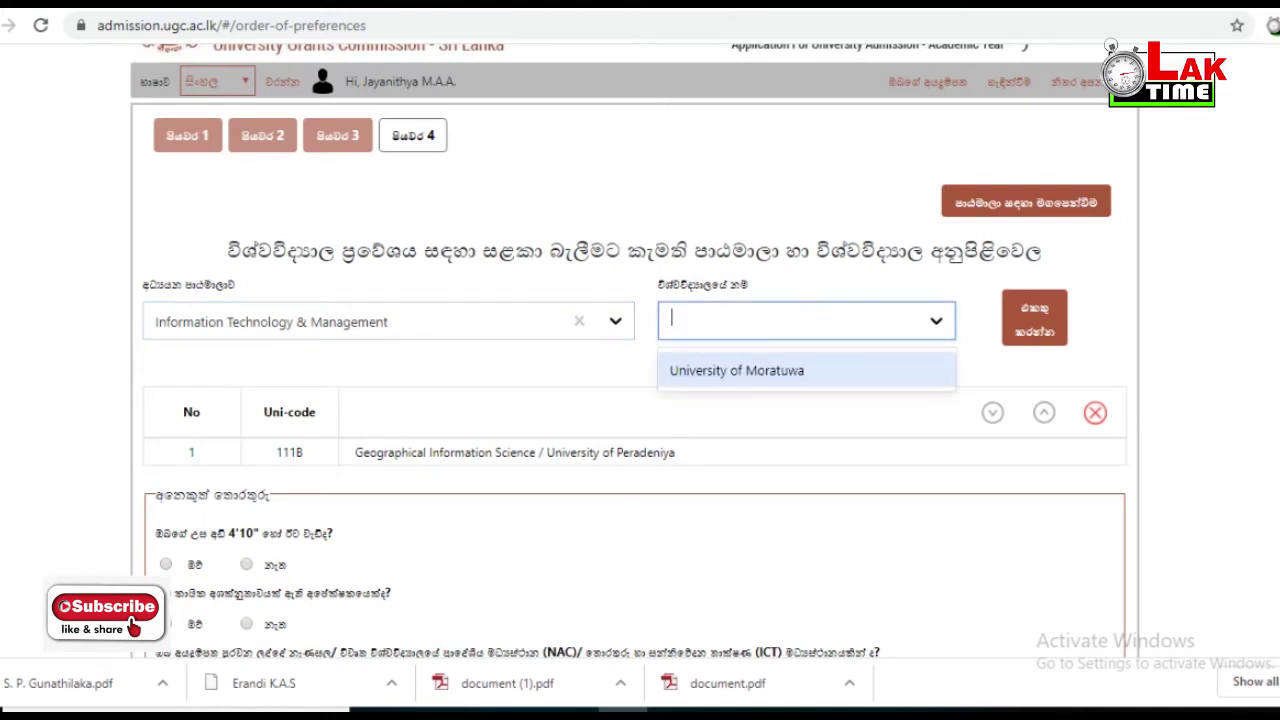